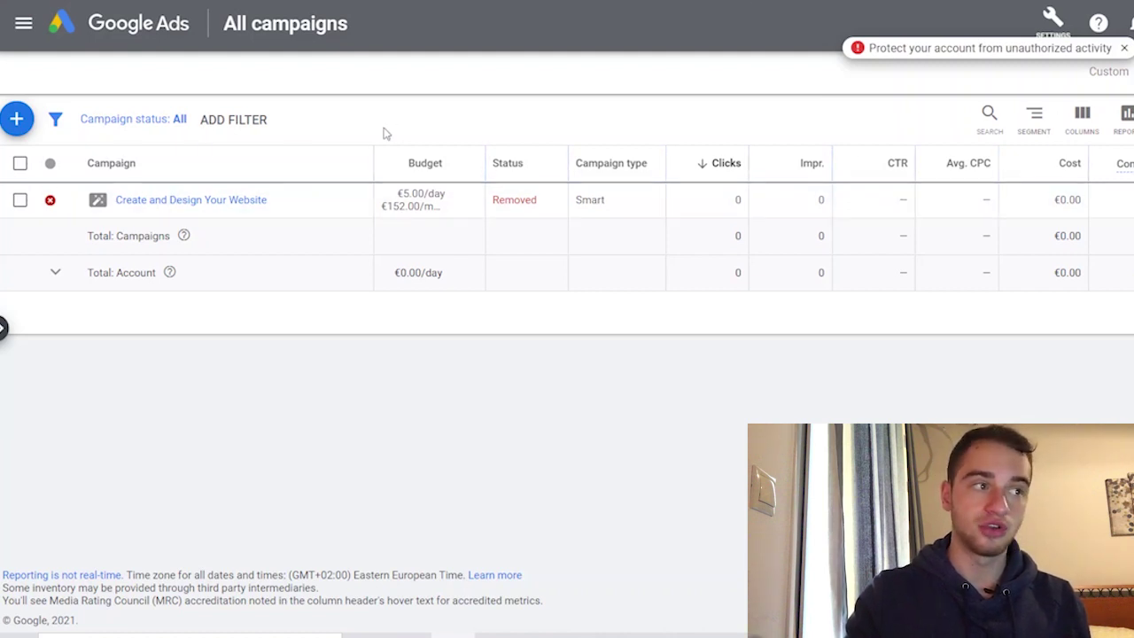
Step: Start creating a new campaign with Website traffic as its goal
left_click(16, 120)
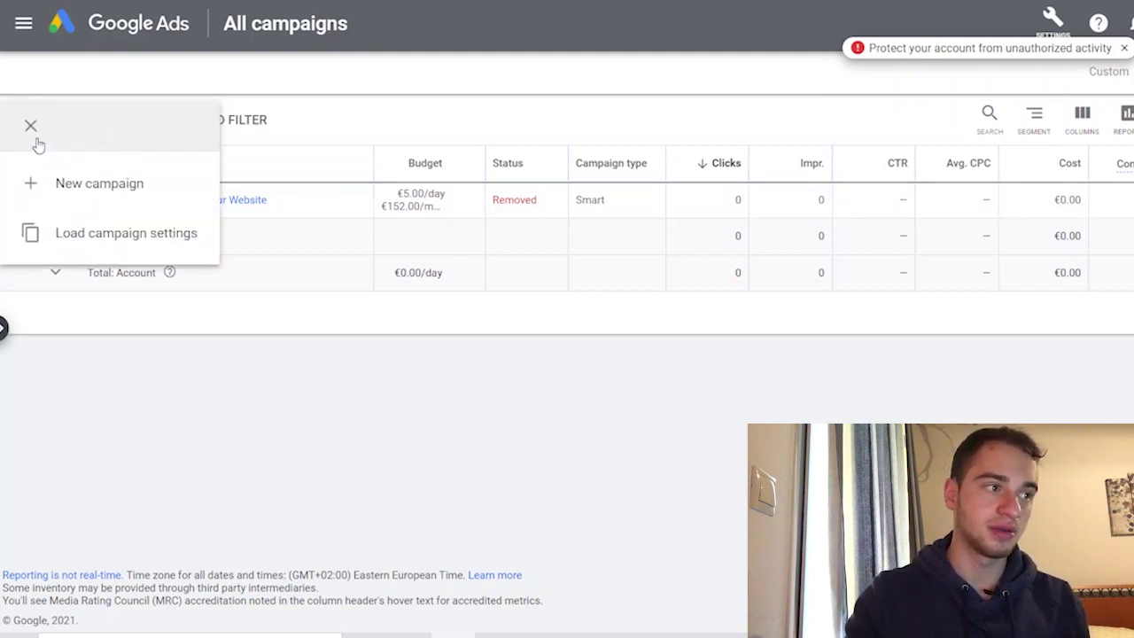
left_click(157, 187)
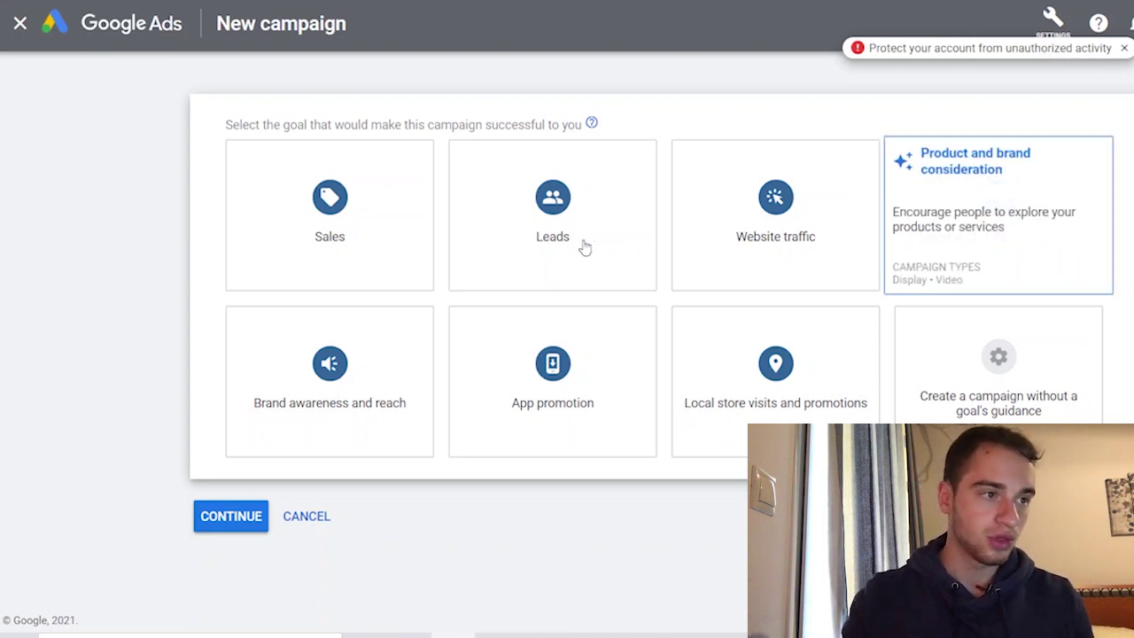
left_click_drag(304, 124, 671, 107)
left_click(685, 108)
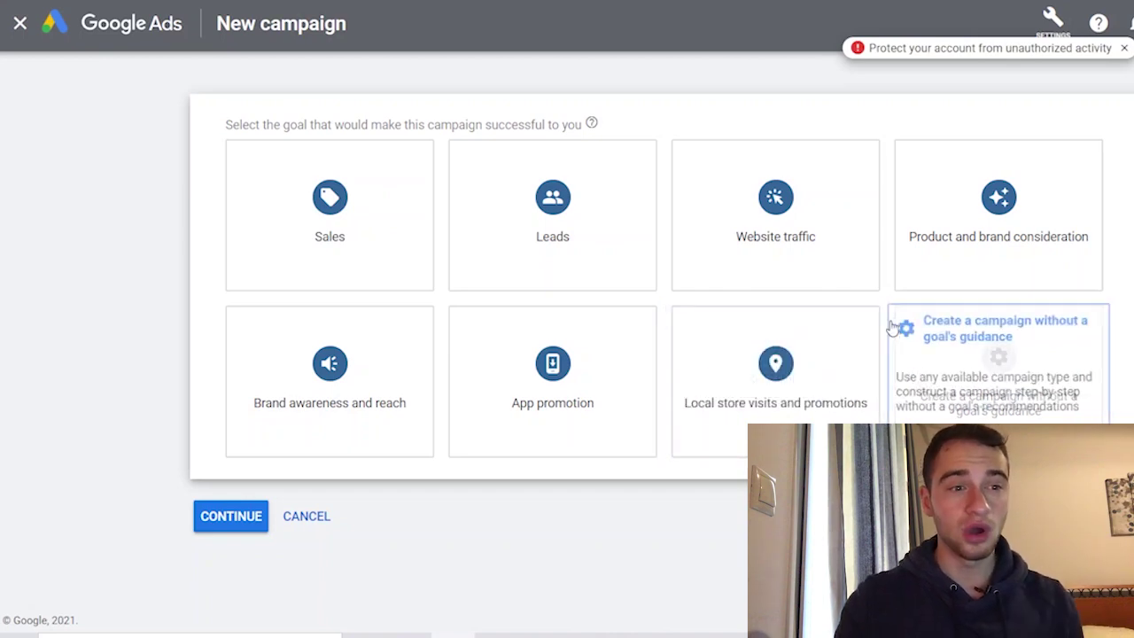
mouse_move(822, 233)
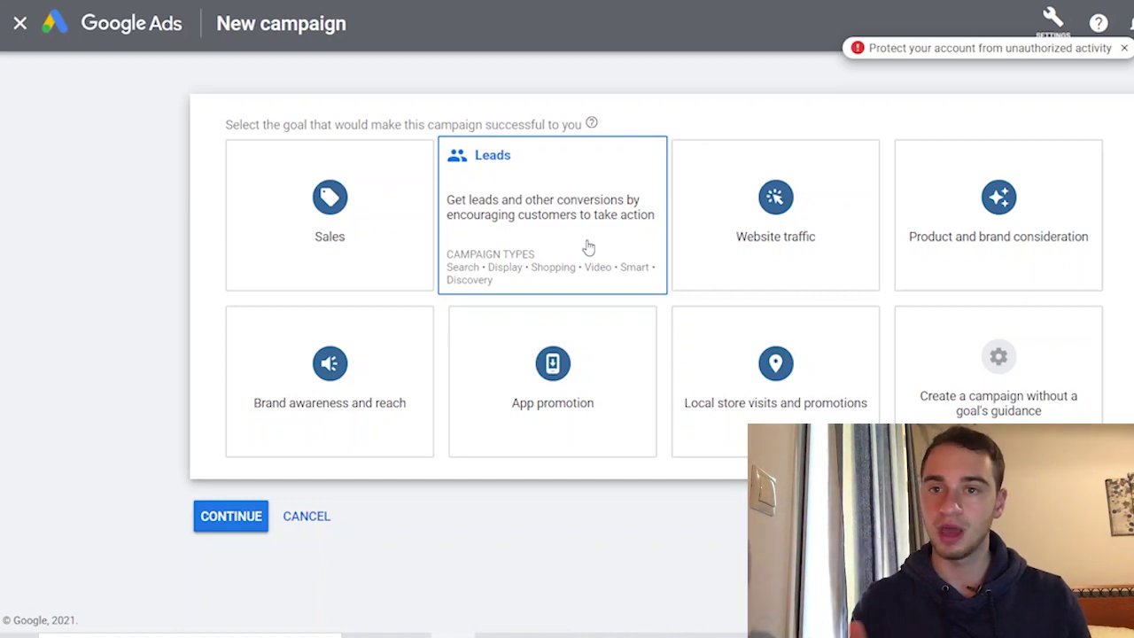
left_click(324, 227)
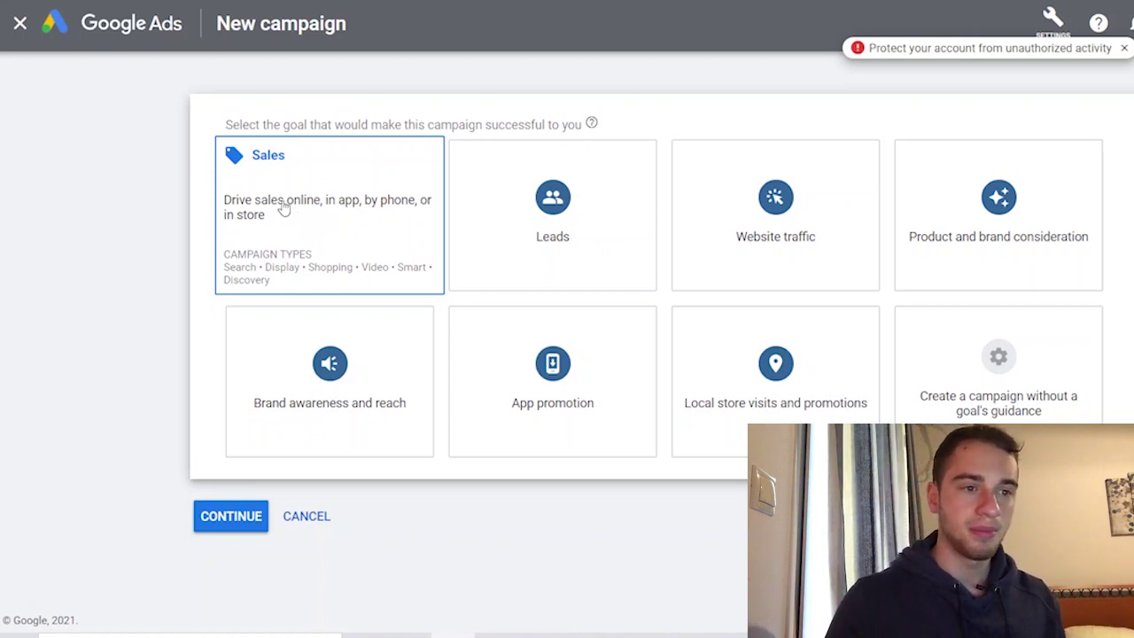
left_click(483, 222)
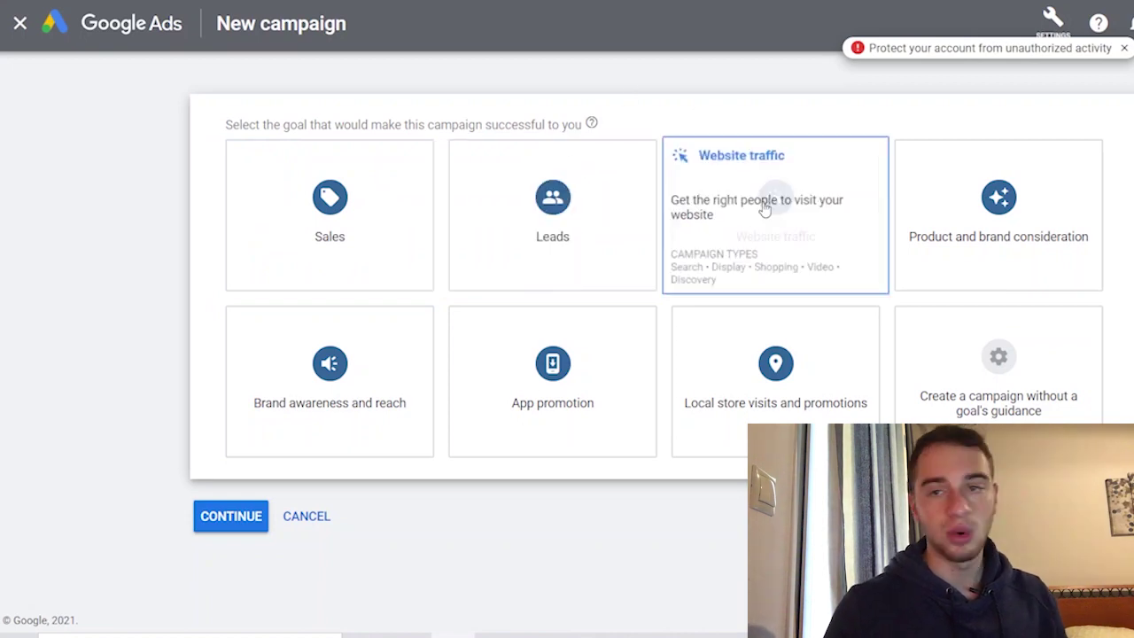
left_click(733, 187)
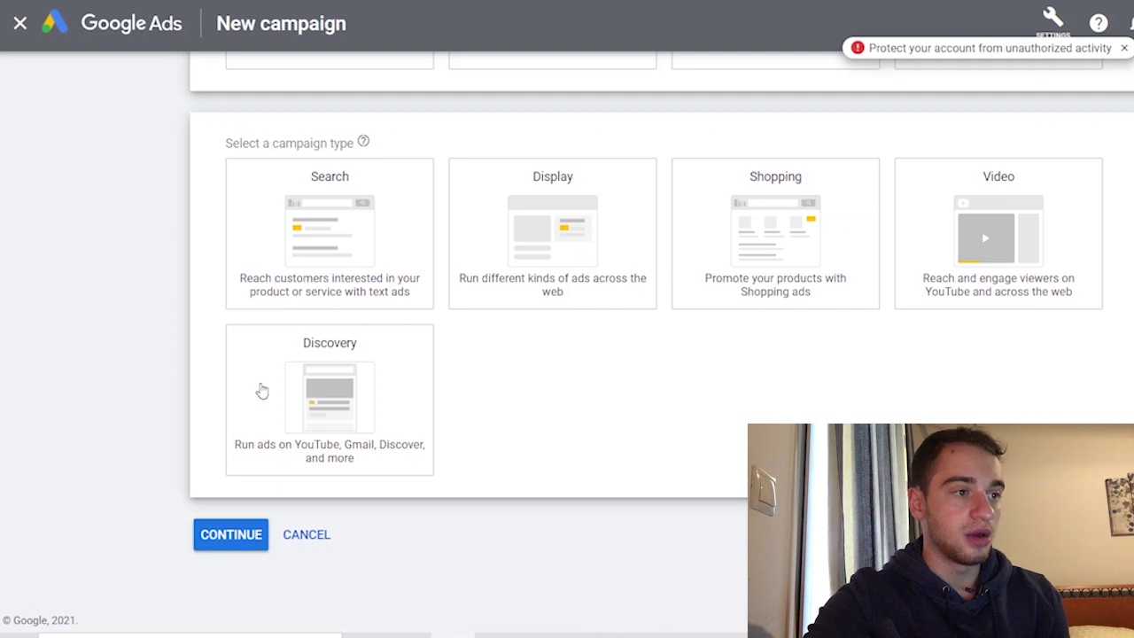
Step: Choose Search as the campaign type
mouse_move(335, 303)
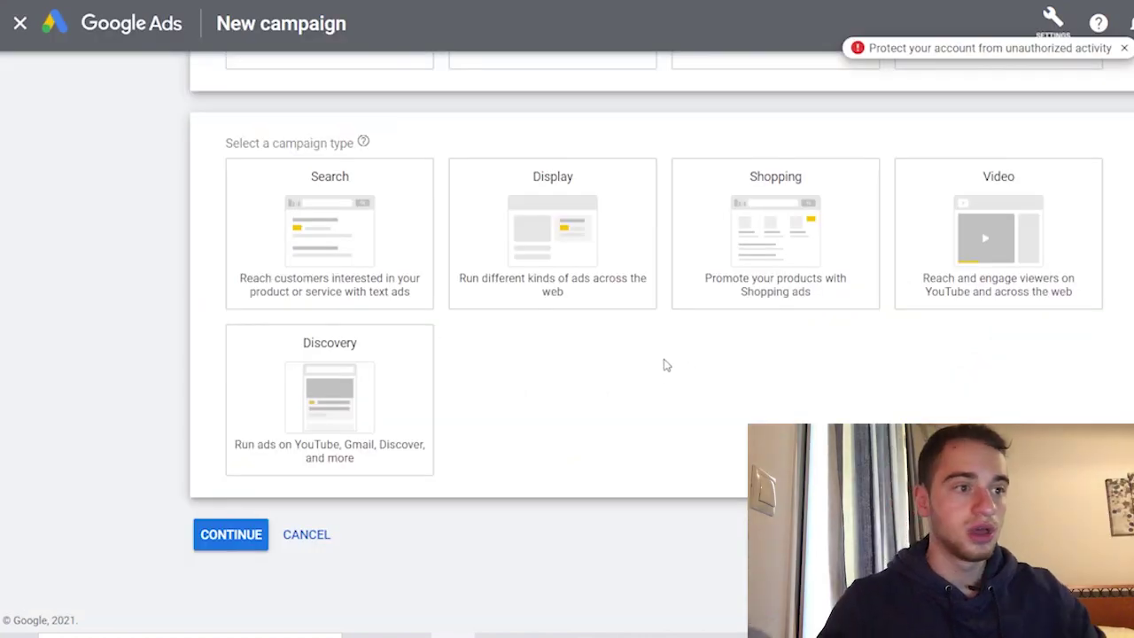
left_click(537, 204)
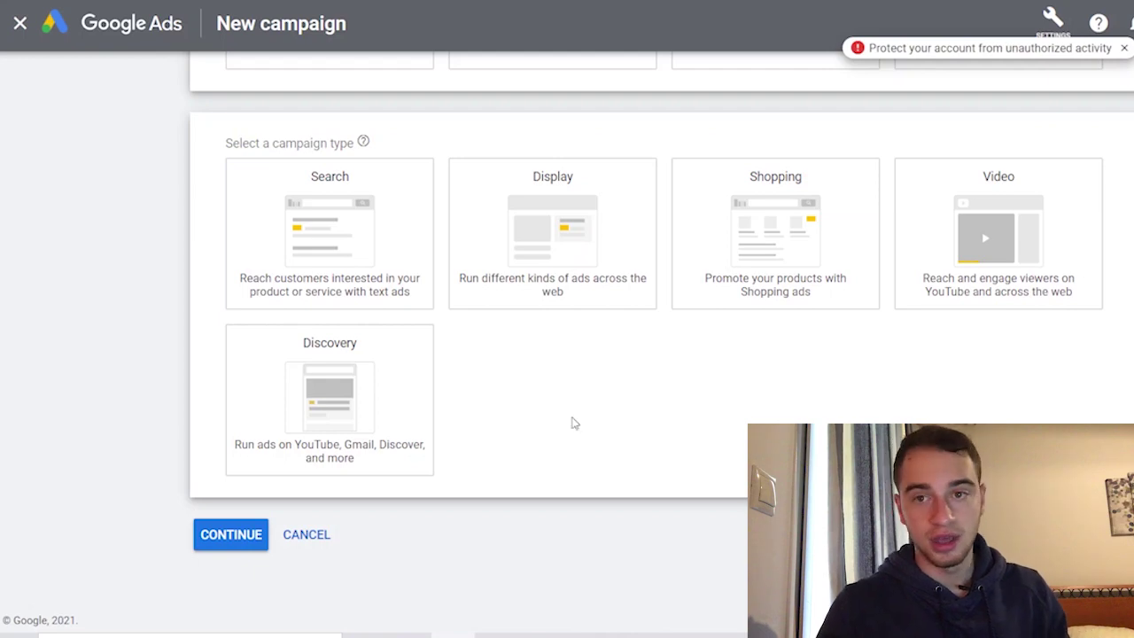
left_click(336, 289)
Step: Enter godailyfit101.com as the business's website and continue to the campaign settings
left_click(451, 266)
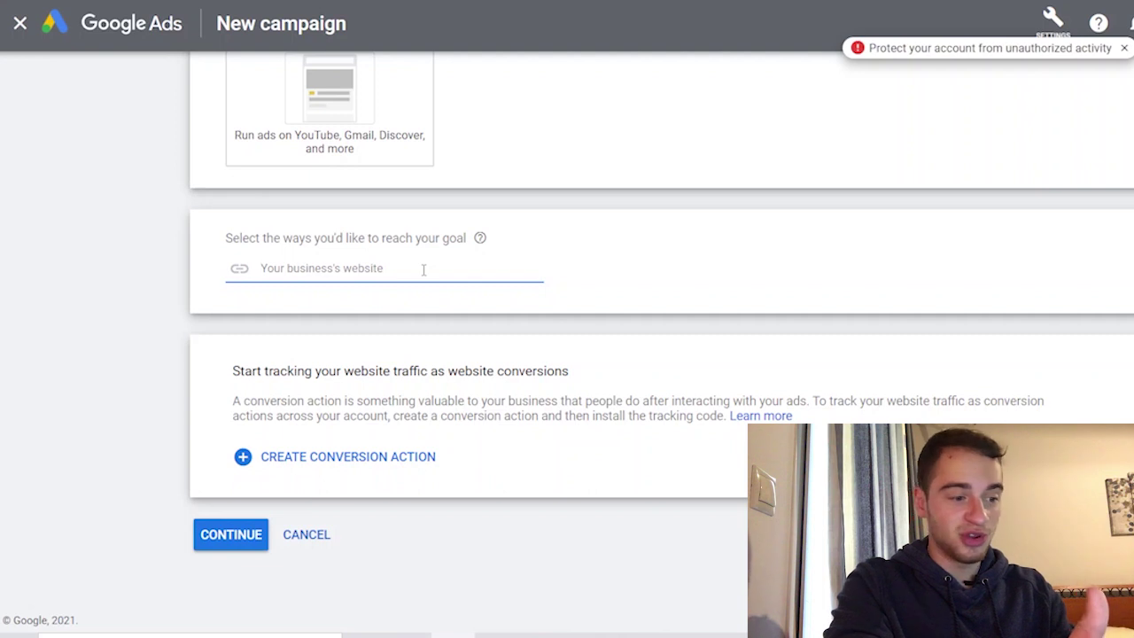
type("g")
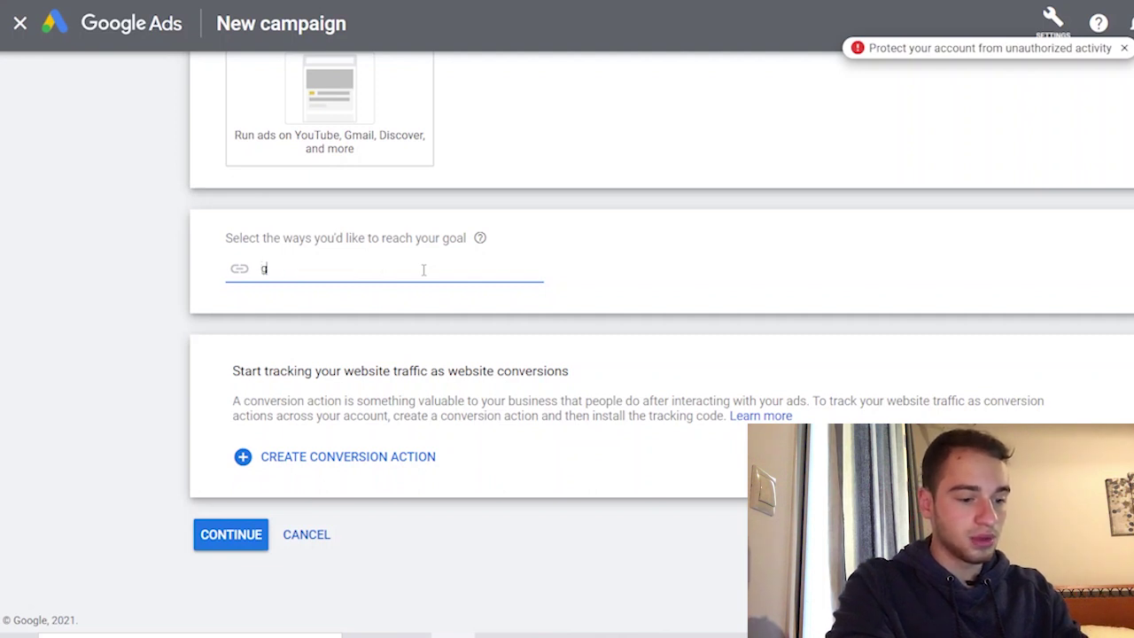
type("oda")
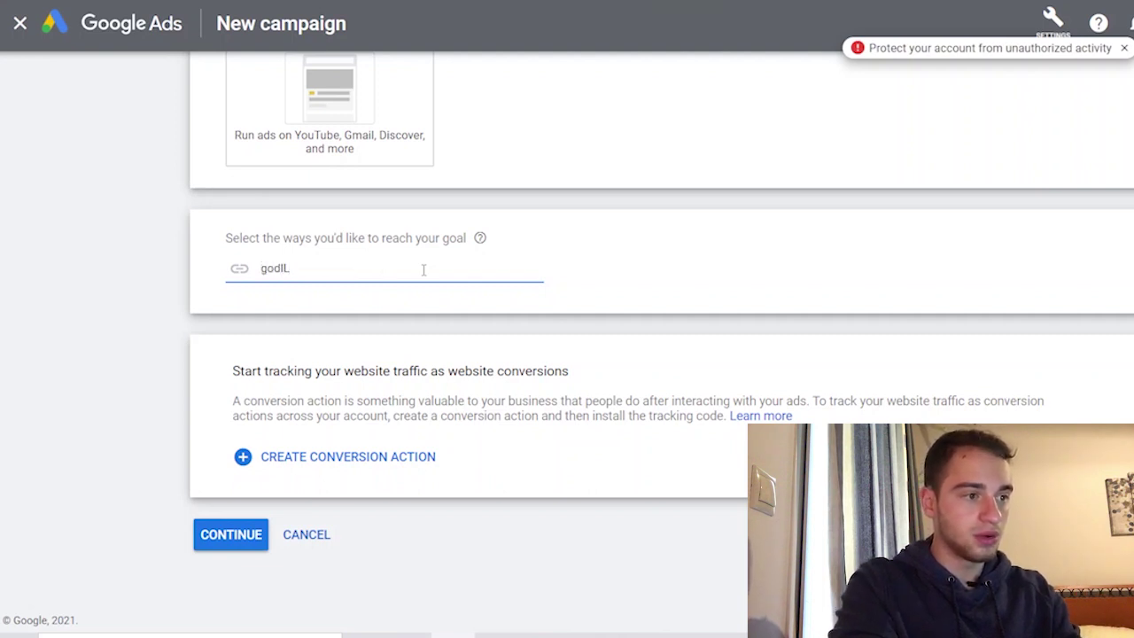
type("il")
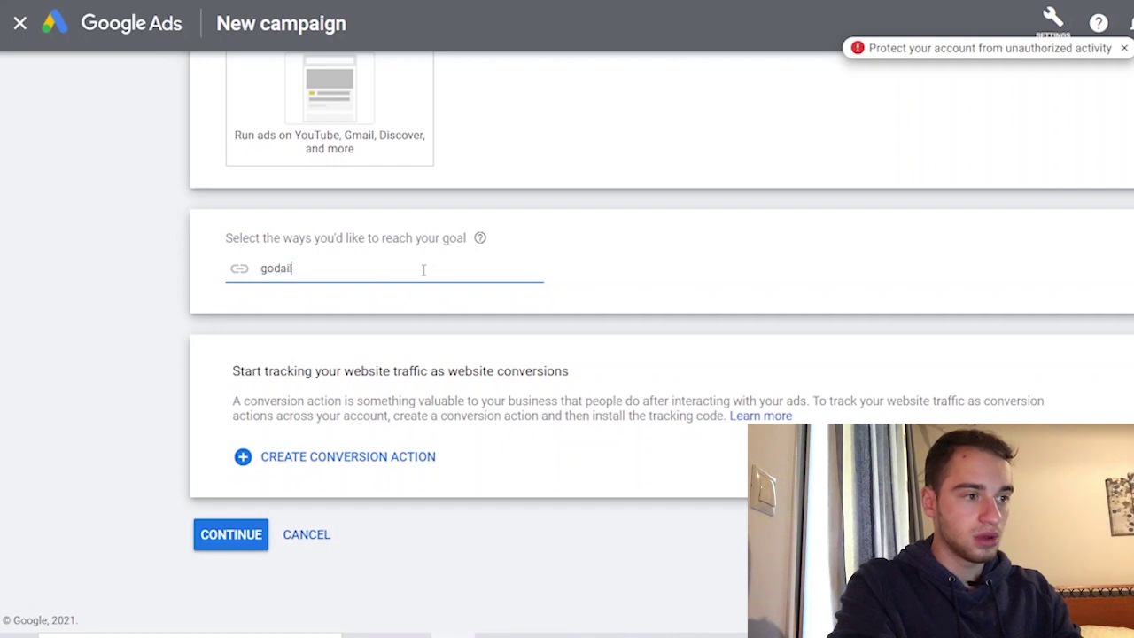
type("yfit101")
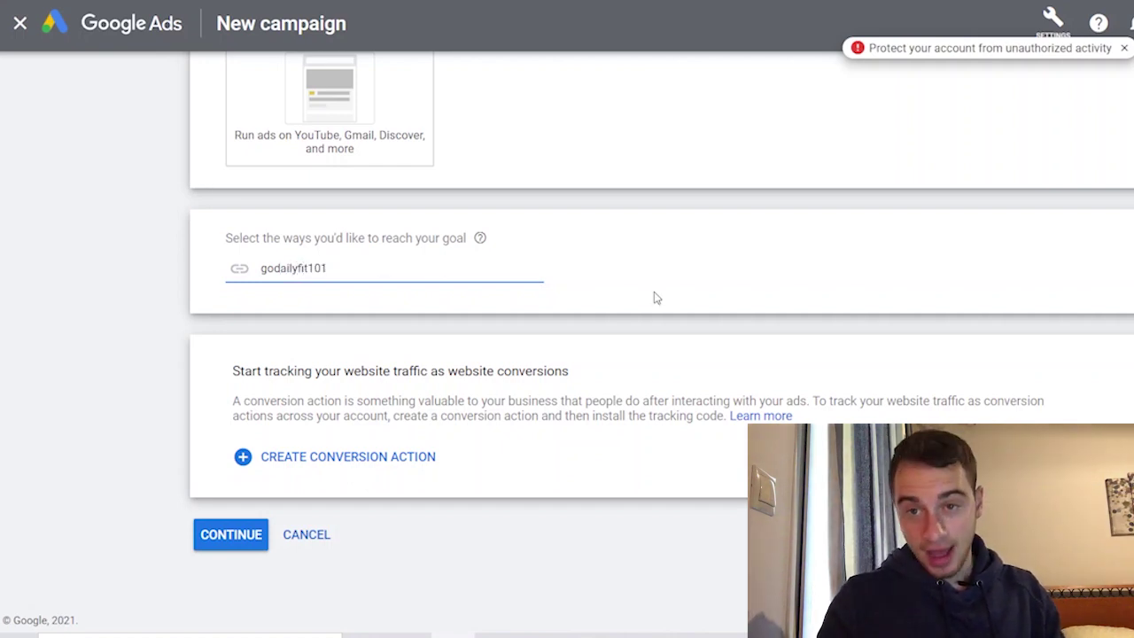
left_click(747, 218)
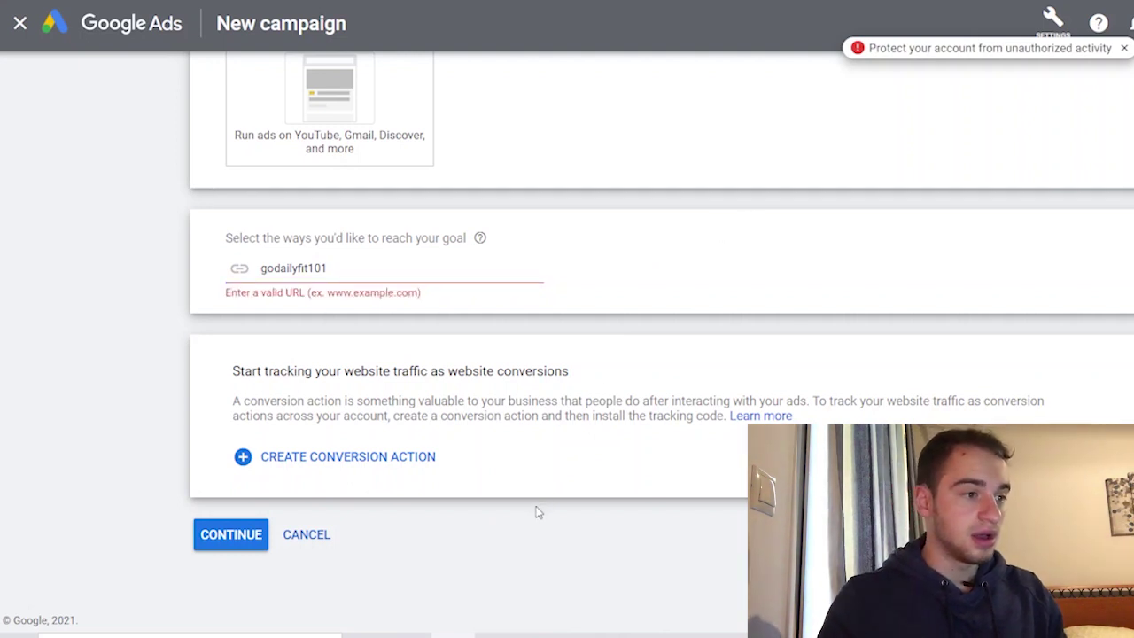
left_click(336, 270)
type(".com")
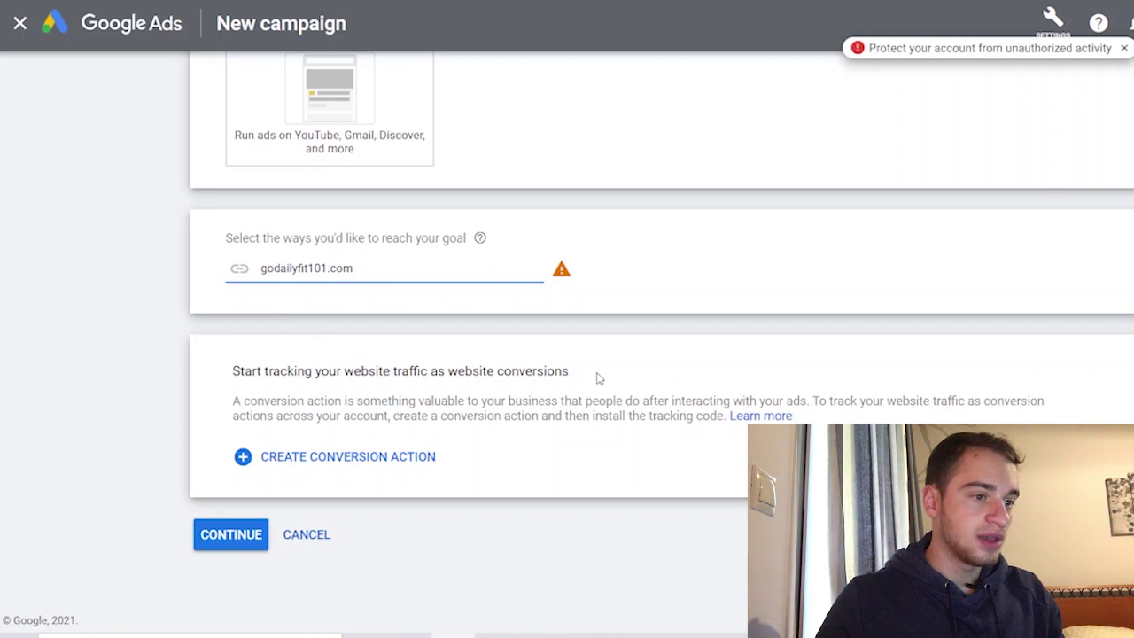
left_click_drag(597, 379, 265, 403)
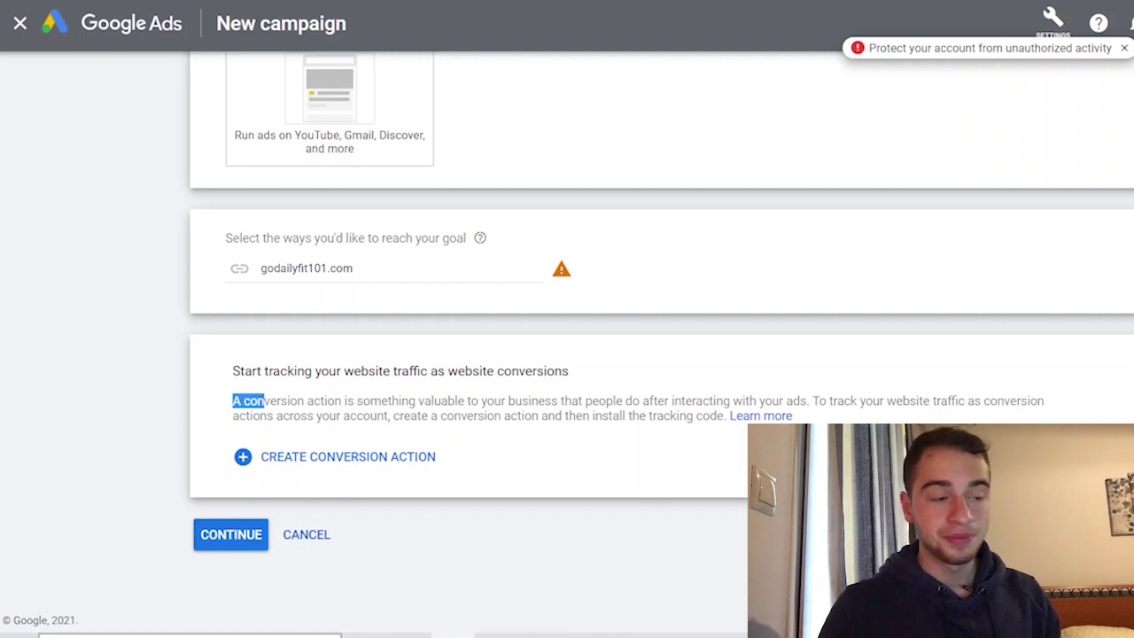
left_click(865, 347)
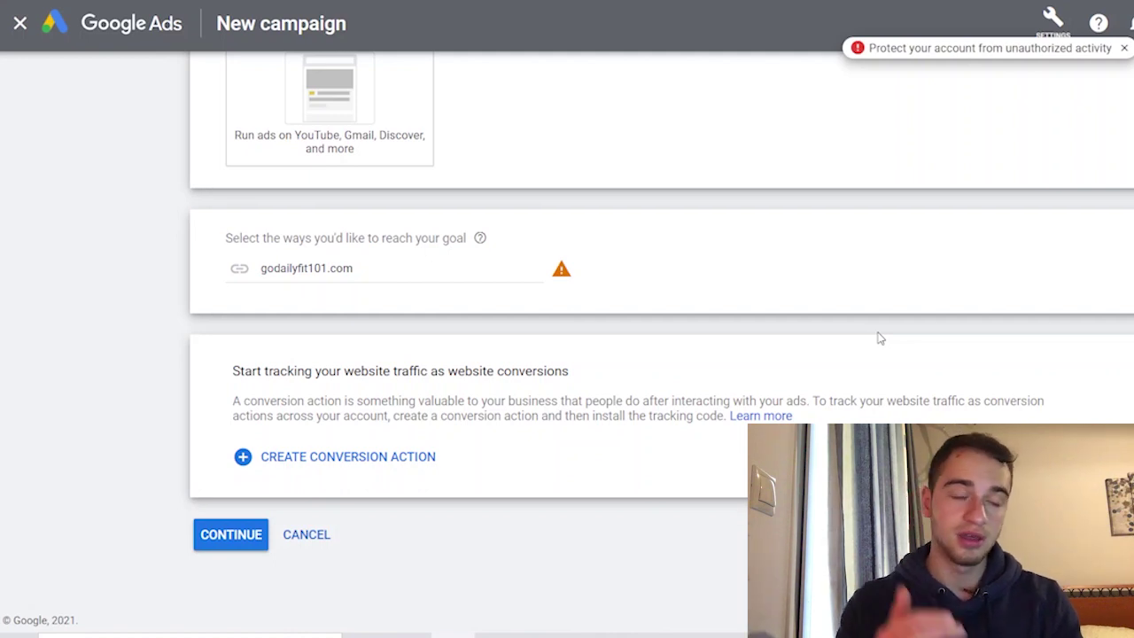
left_click(236, 534)
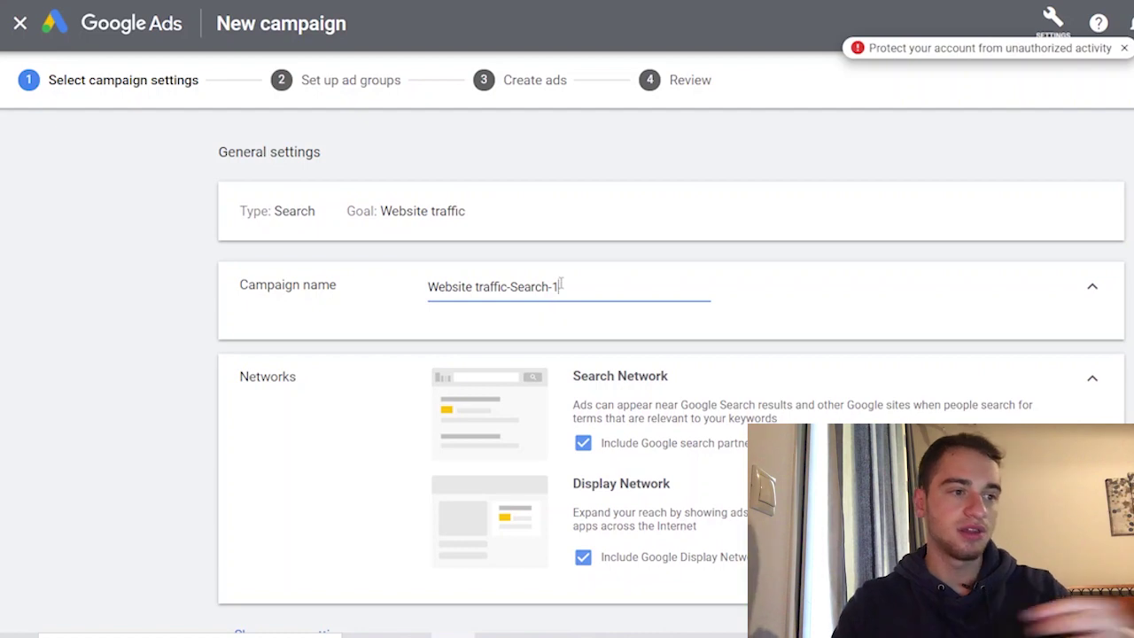
Step: Rename the campaign as recipes101
triple_click(560, 287)
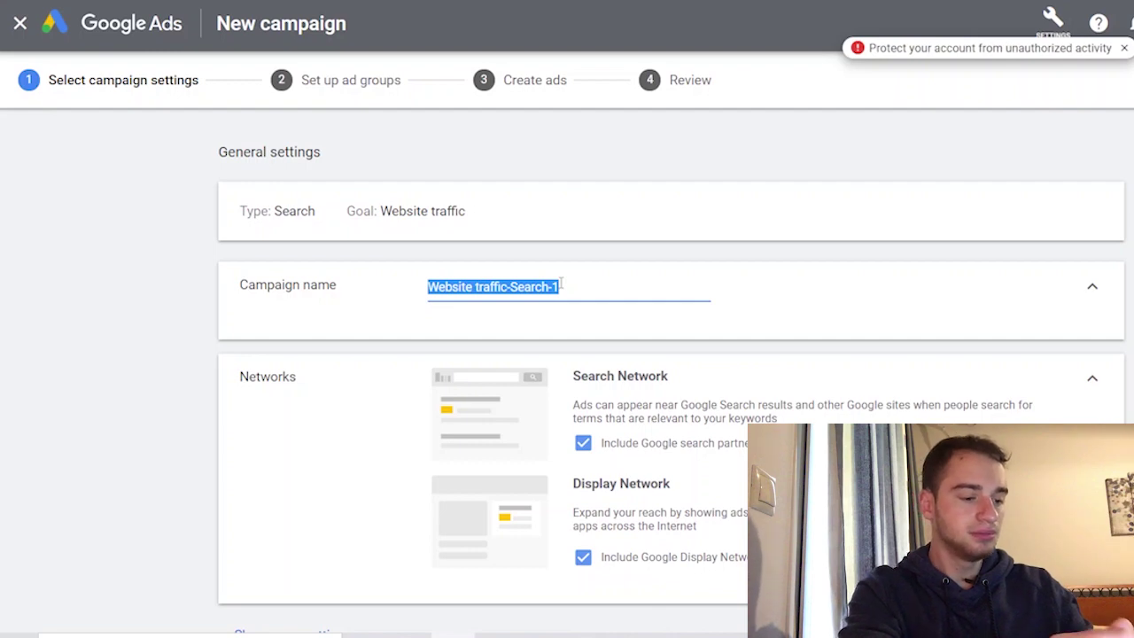
type("re")
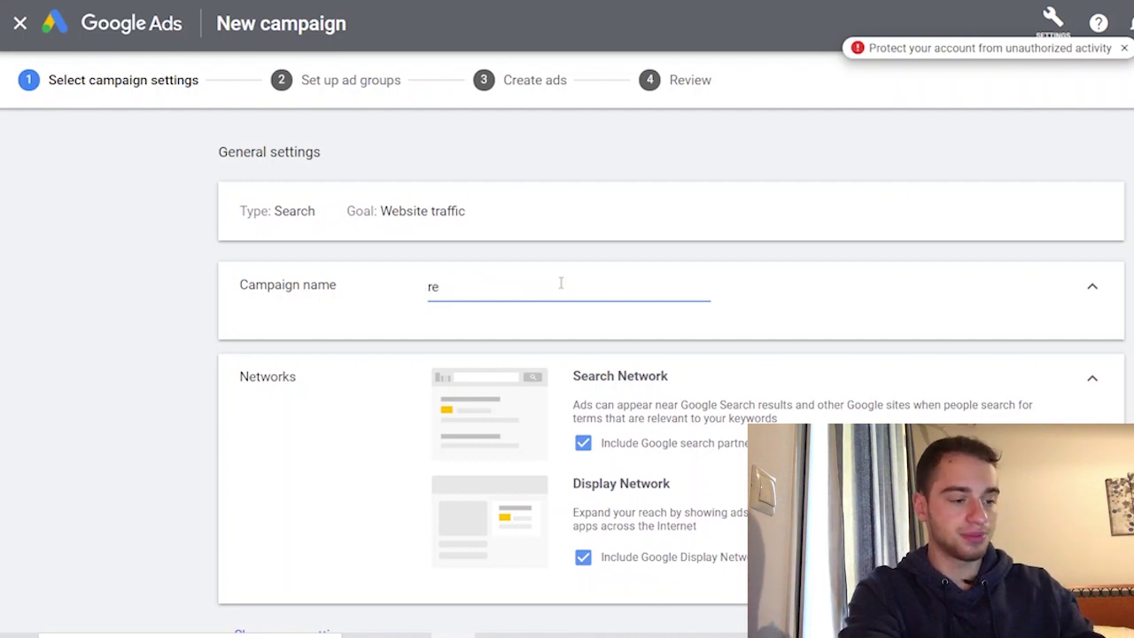
type("sicipes")
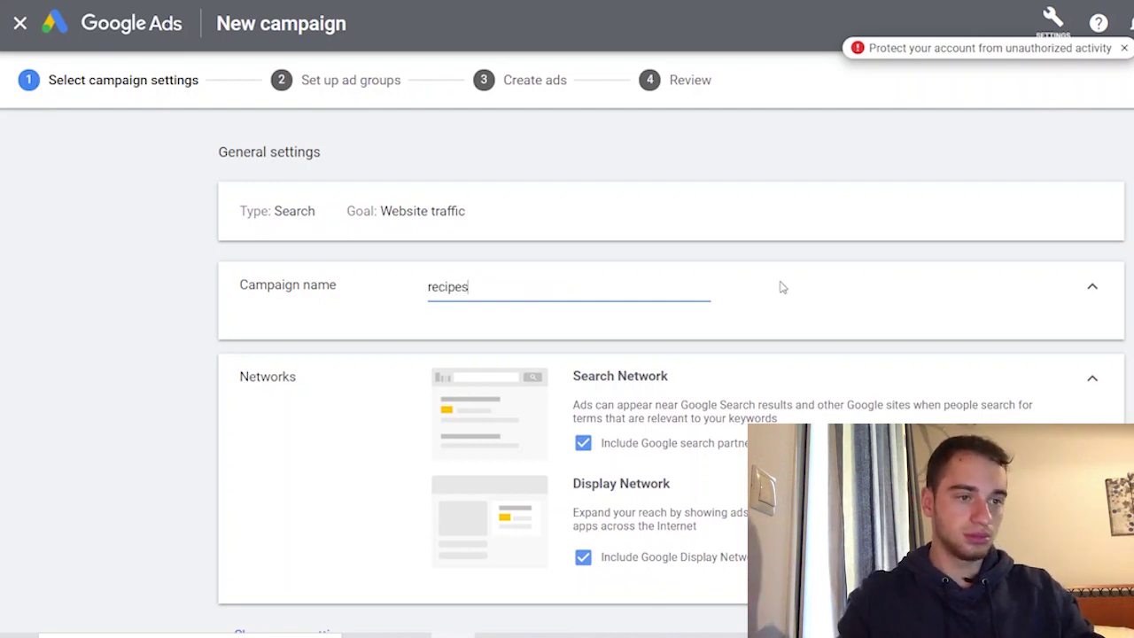
type("101")
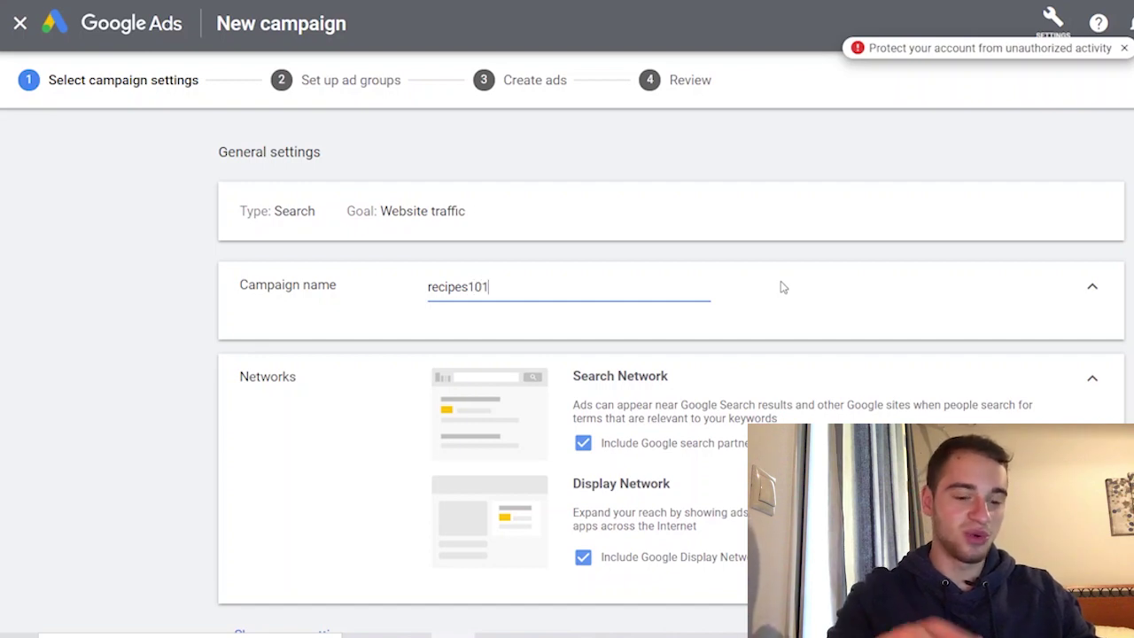
left_click(793, 287)
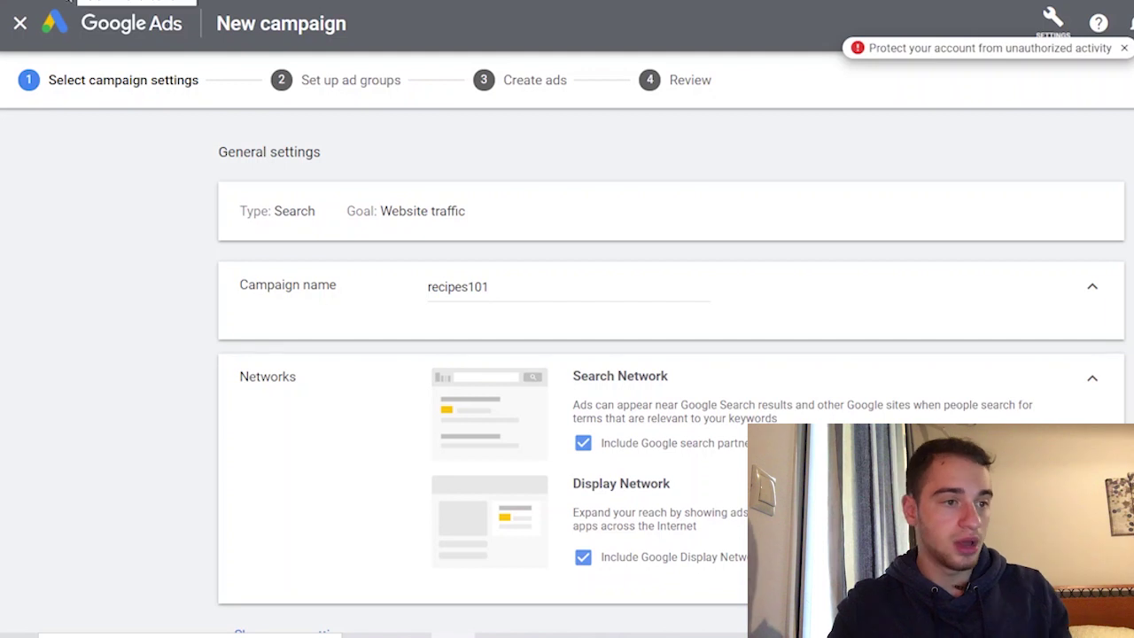
Step: Exclude both the Google Display Network and Google search partners from the campaign's networks
scroll(568, 372, "down", 2)
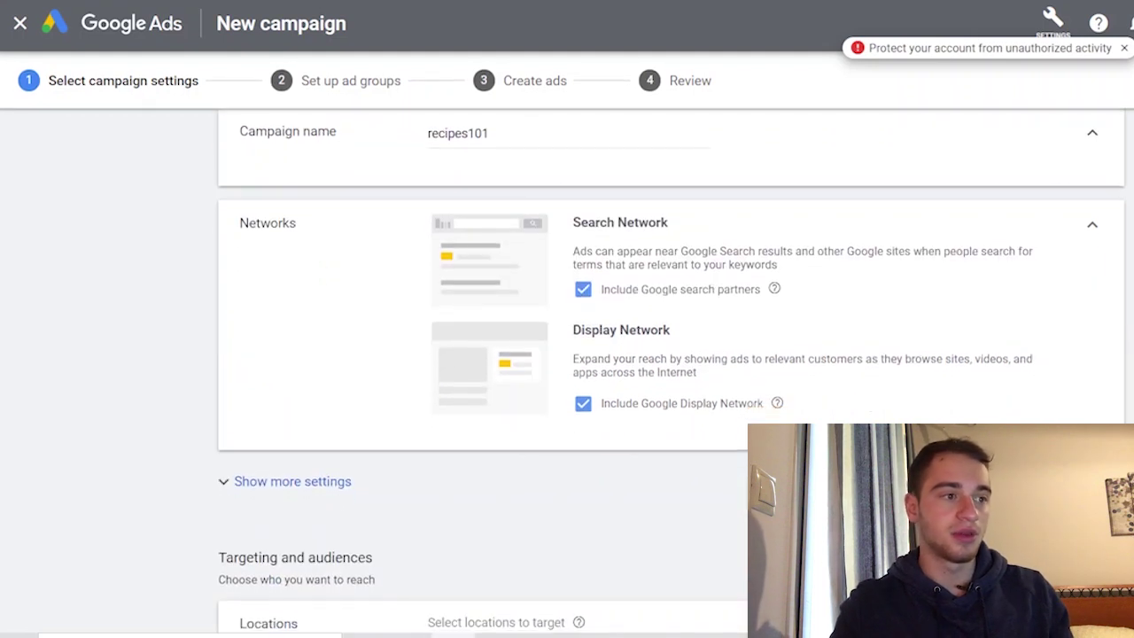
left_click_drag(248, 219, 402, 237)
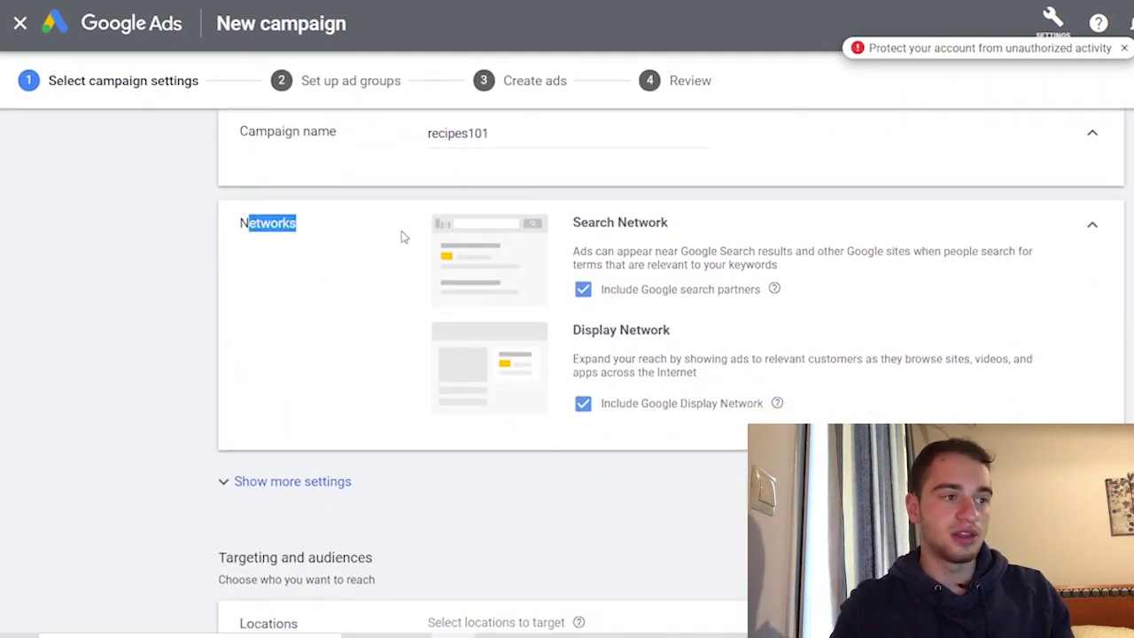
left_click(401, 236)
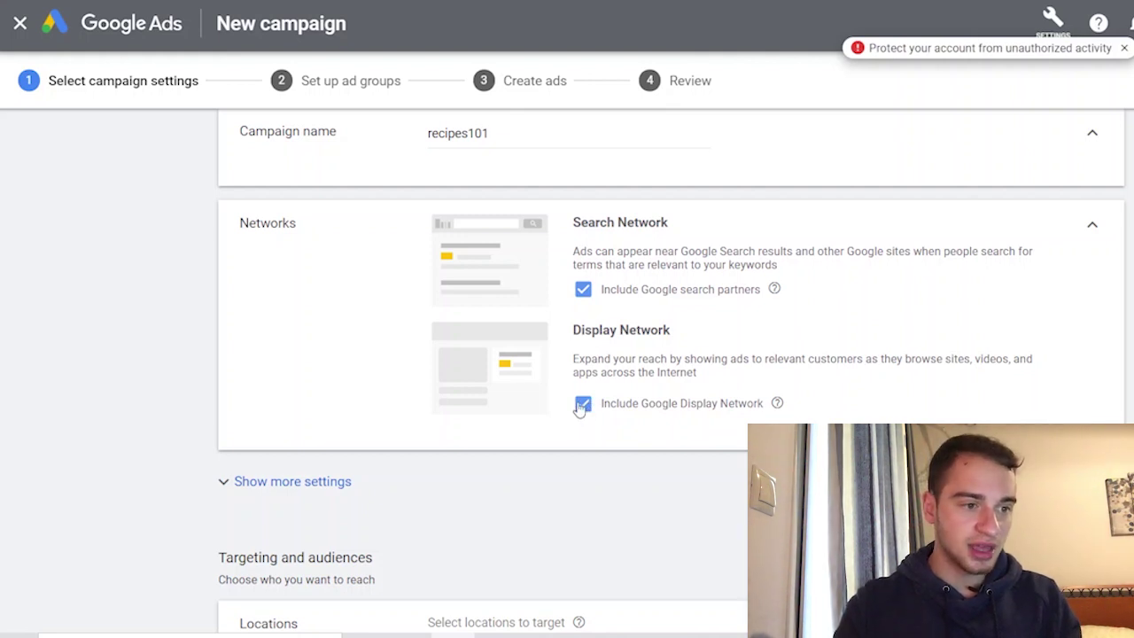
left_click(582, 405)
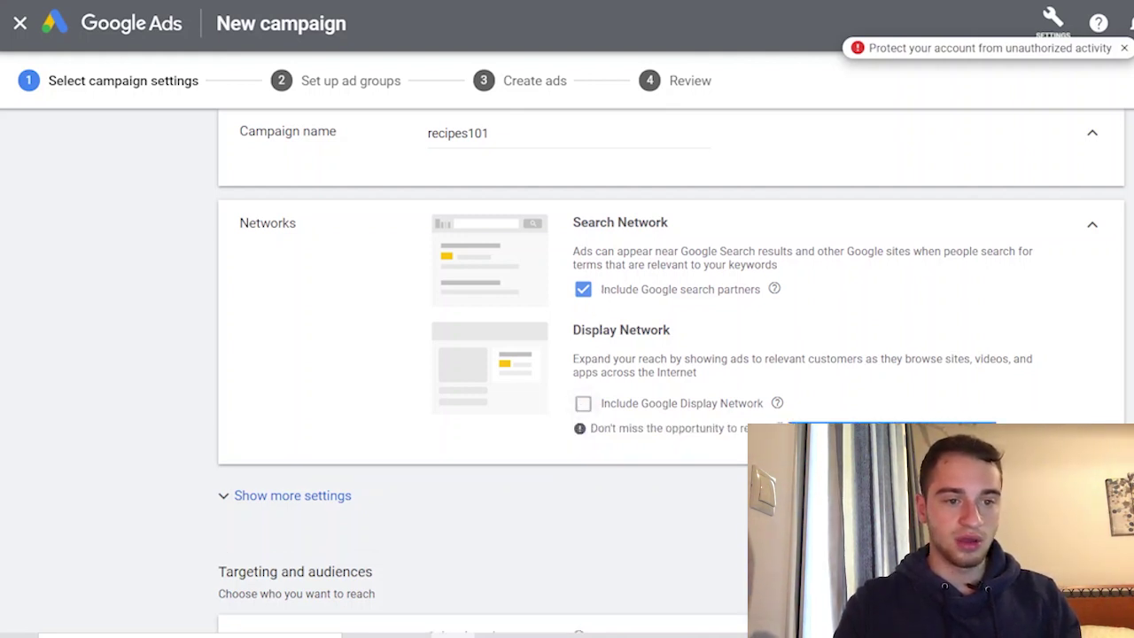
left_click_drag(790, 429, 603, 430)
left_click(1095, 390)
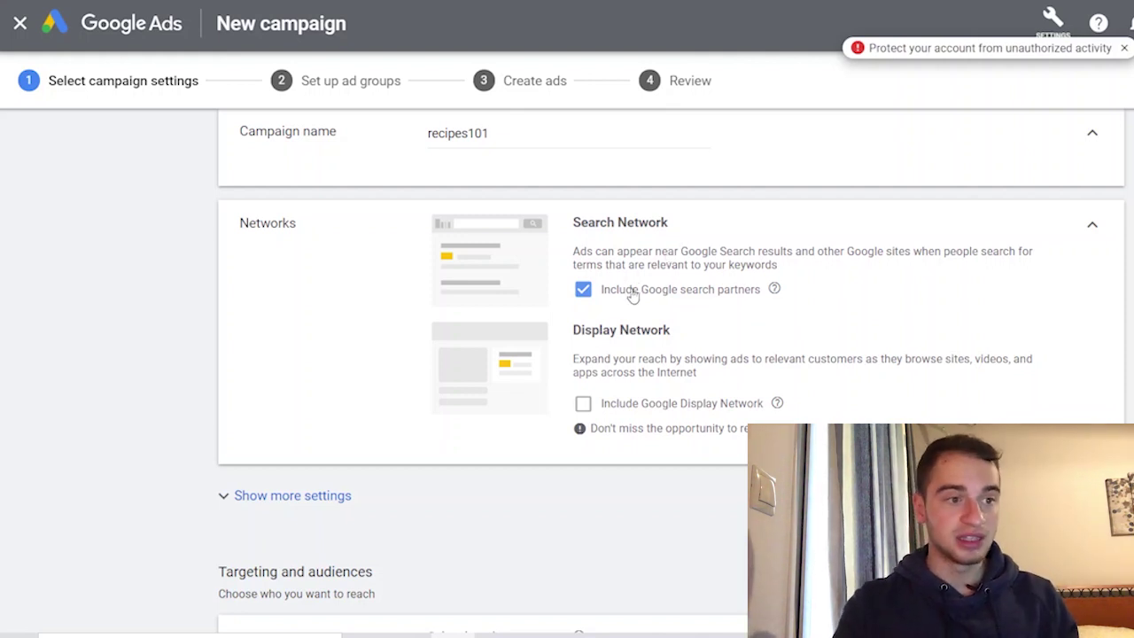
left_click(585, 290)
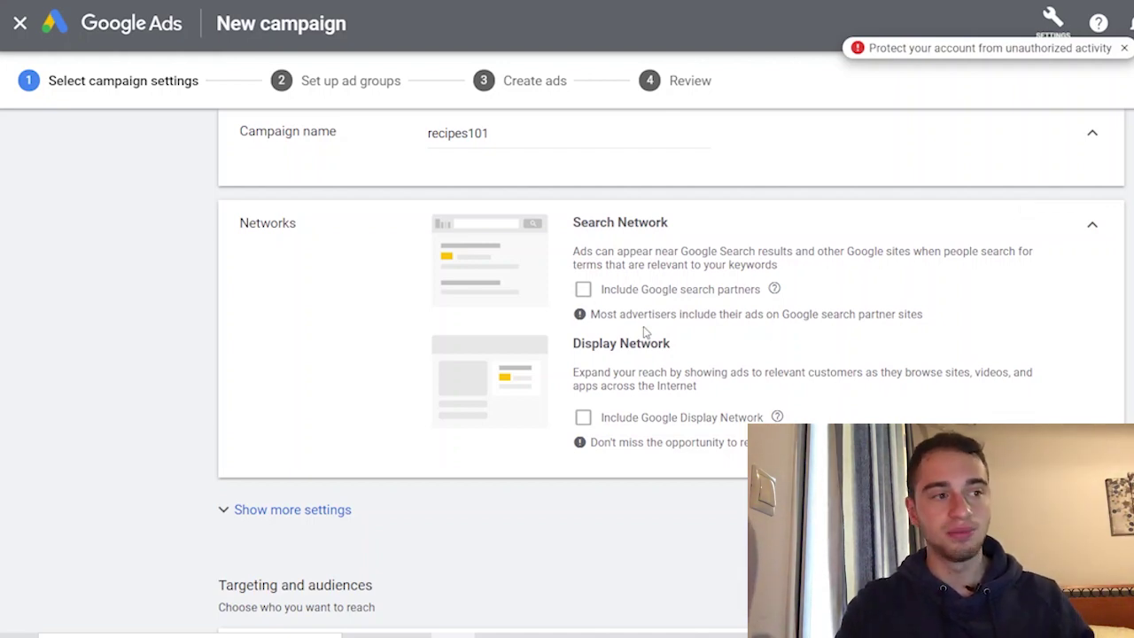
Step: Show the additional general settings and look through the location, language, audience and budget sections
scroll(507, 397, "down", 3)
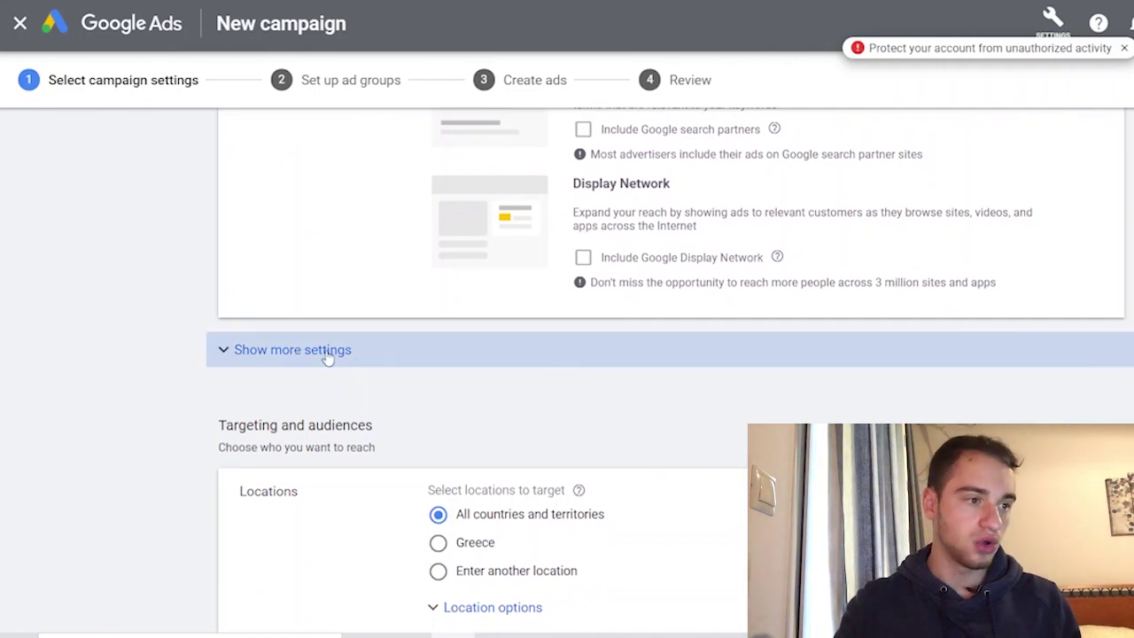
left_click(324, 353)
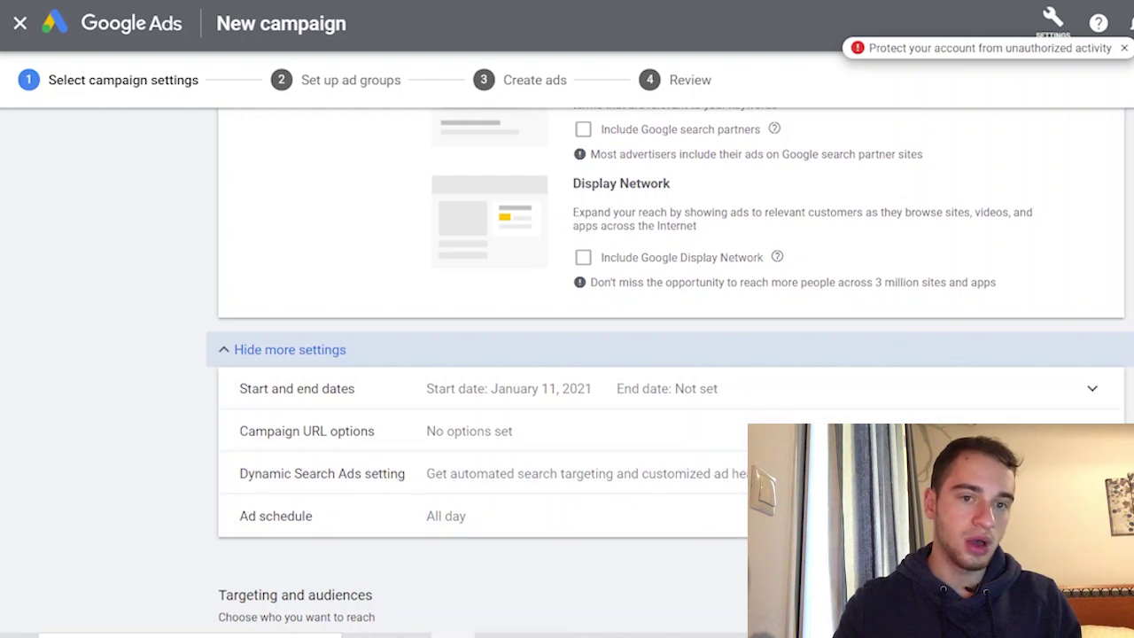
scroll(441, 371, "down", 5)
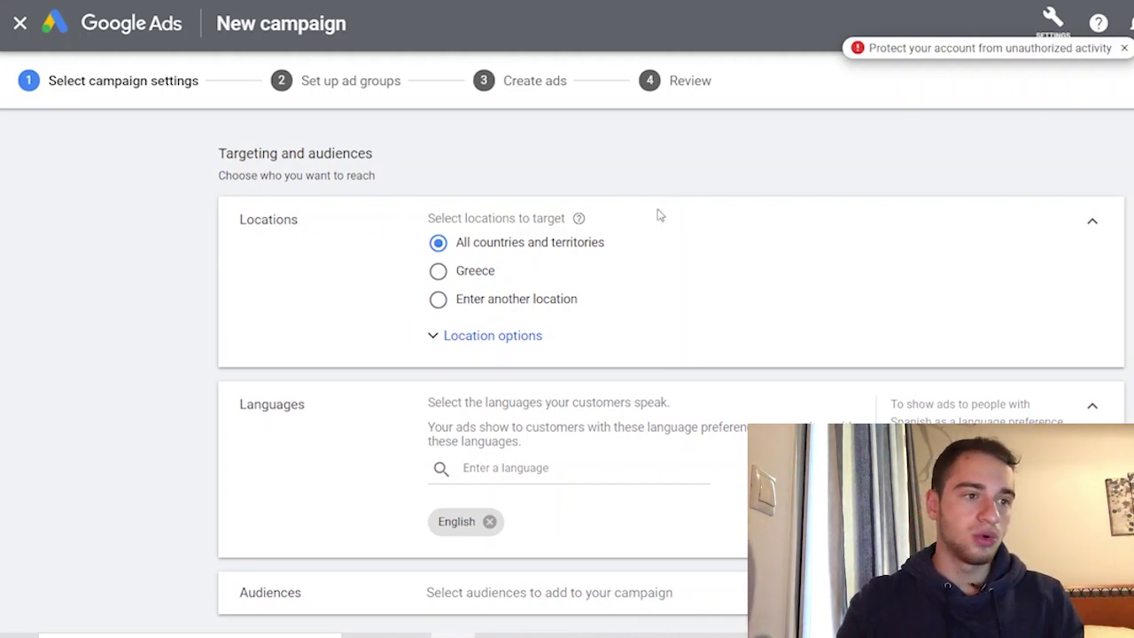
scroll(567, 373, "down", 2)
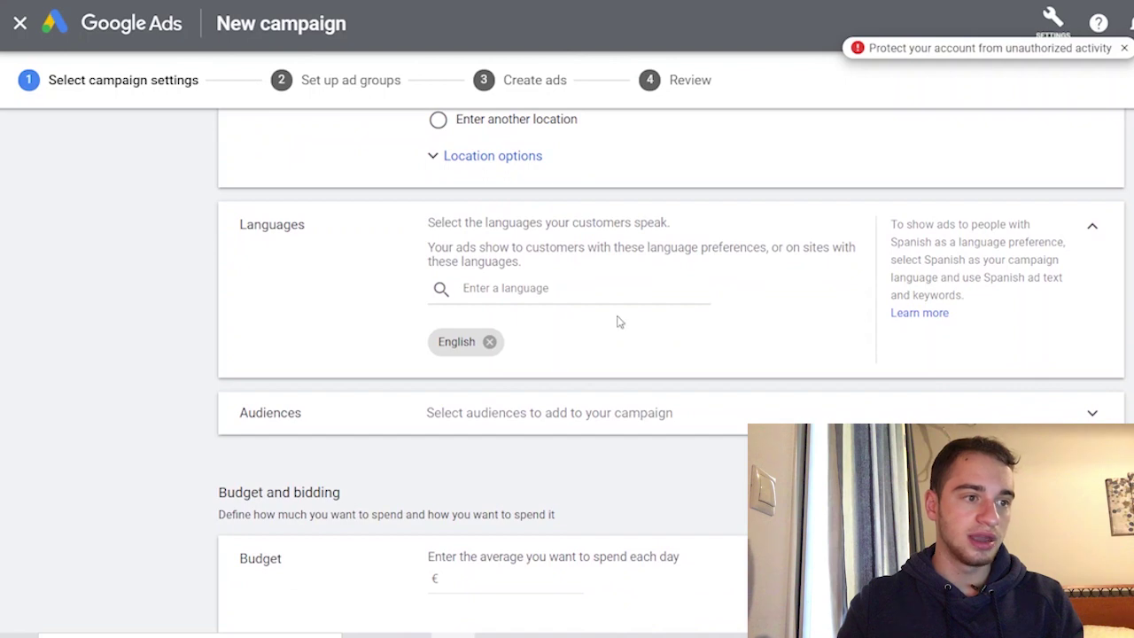
scroll(922, 319, "down", 2)
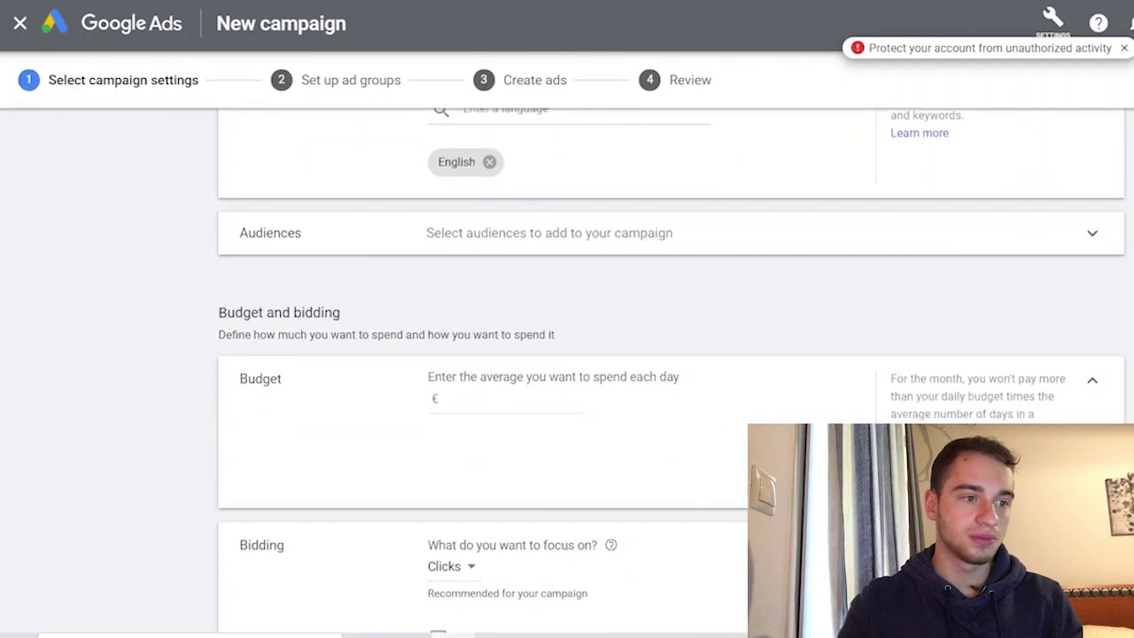
Step: Look into the audiences section without adding any, and set the campaign's average daily budget to €10
left_click(1092, 253)
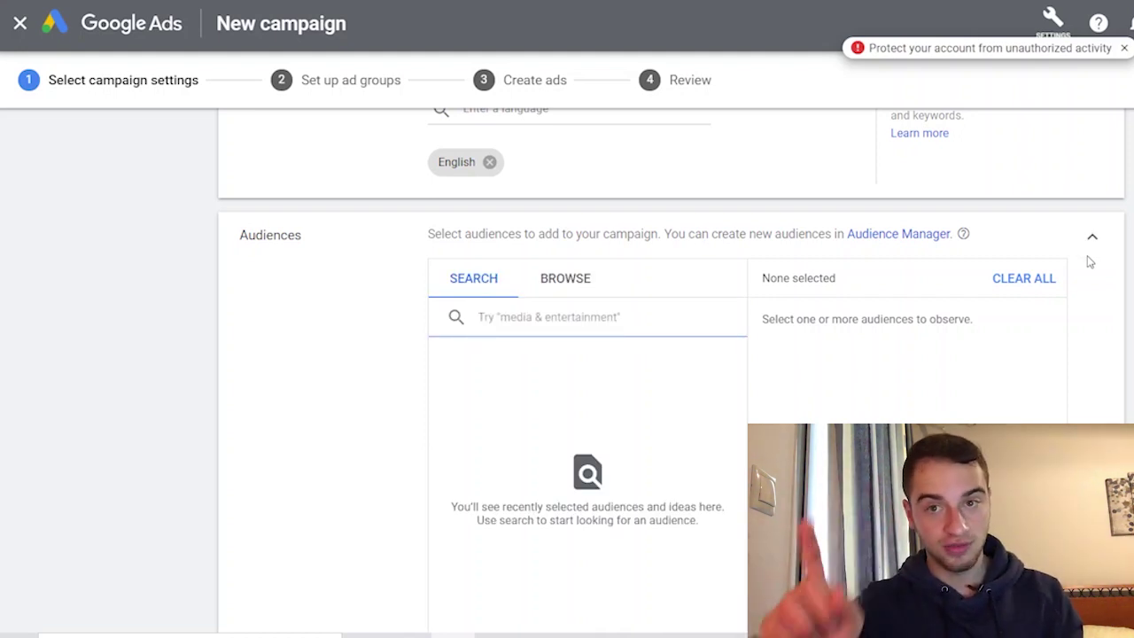
left_click(1093, 236)
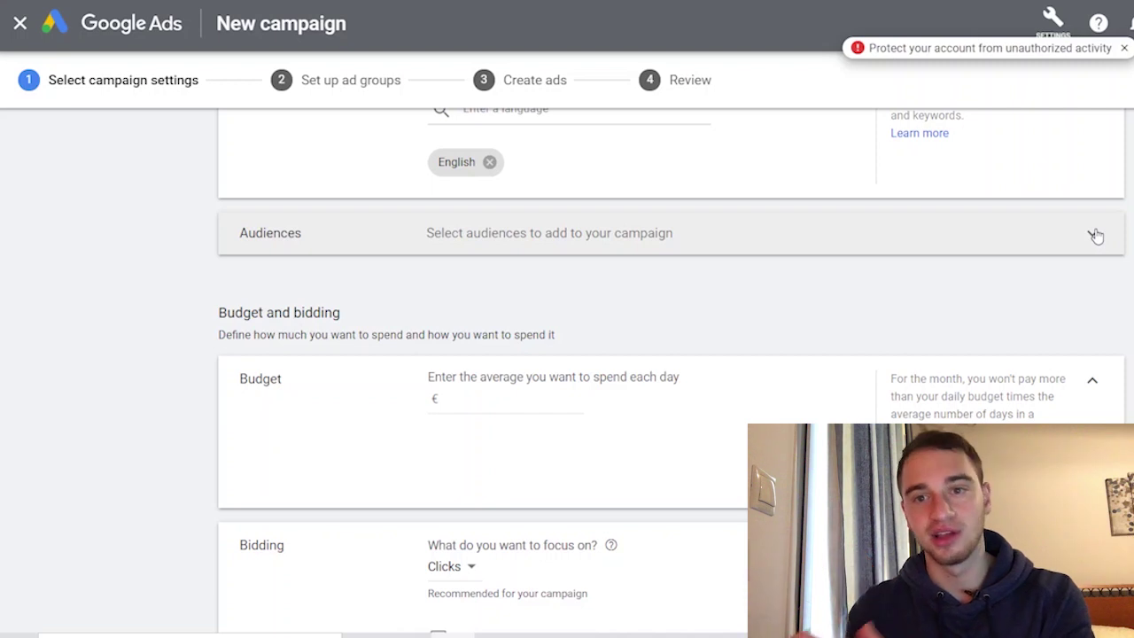
left_click(524, 392)
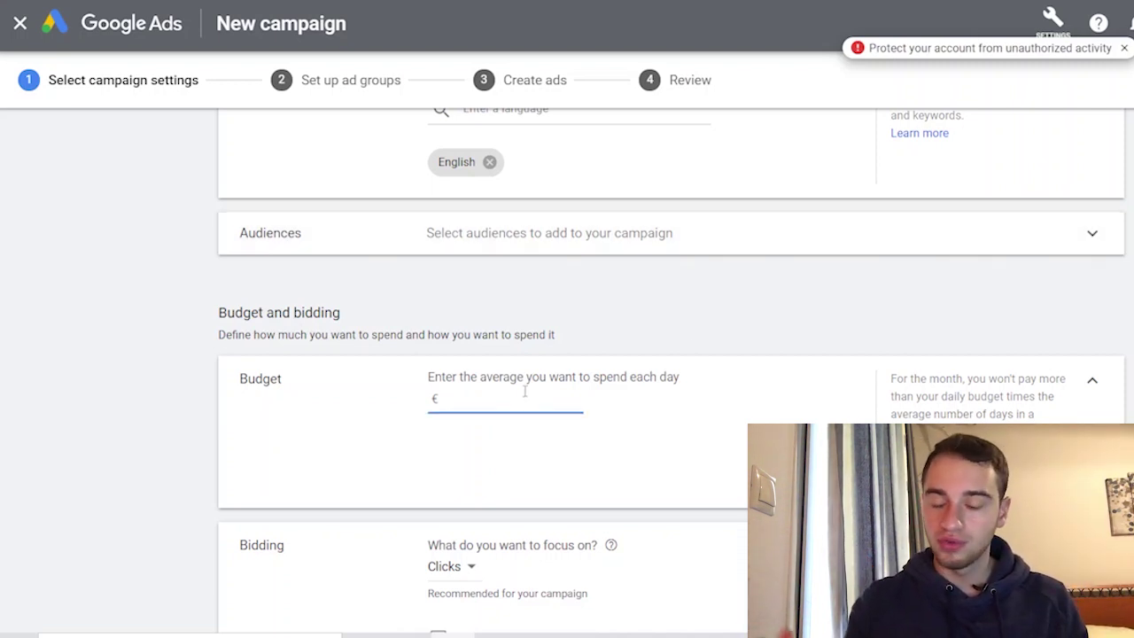
type("10")
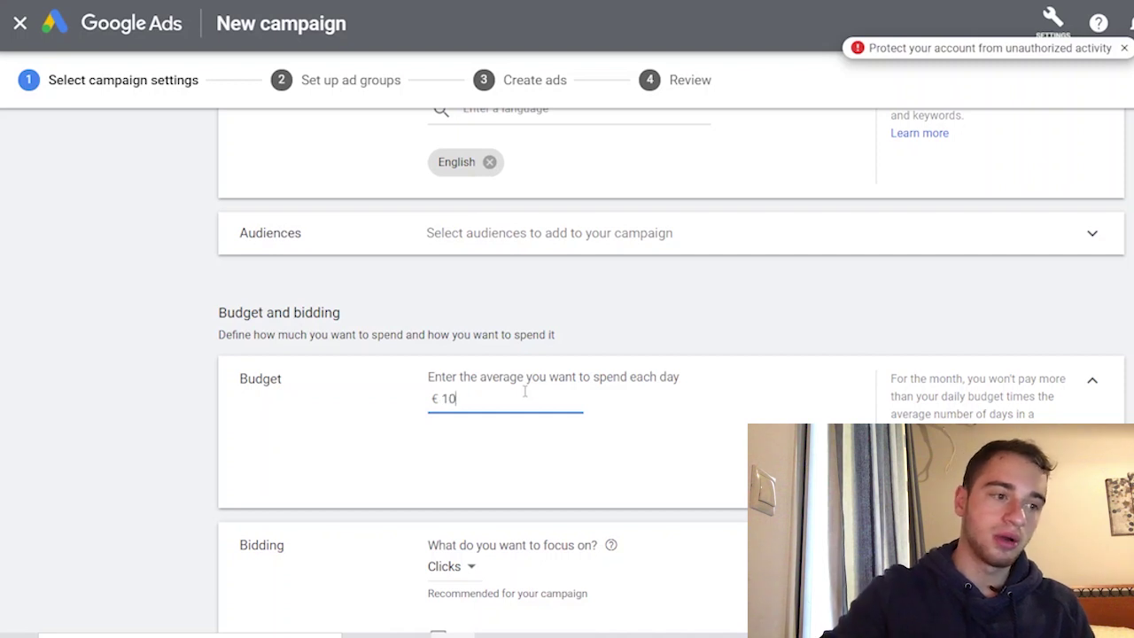
left_click(668, 346)
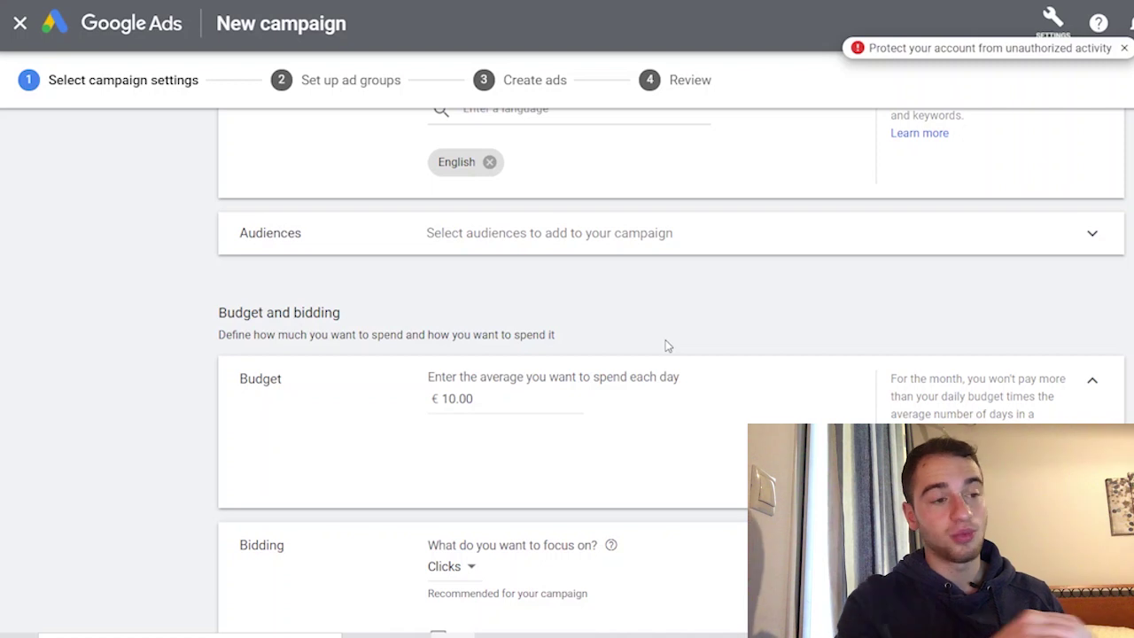
Step: Review the available bidding focus options, keeping Clicks as the campaign's focus
scroll(668, 345, "down", 4)
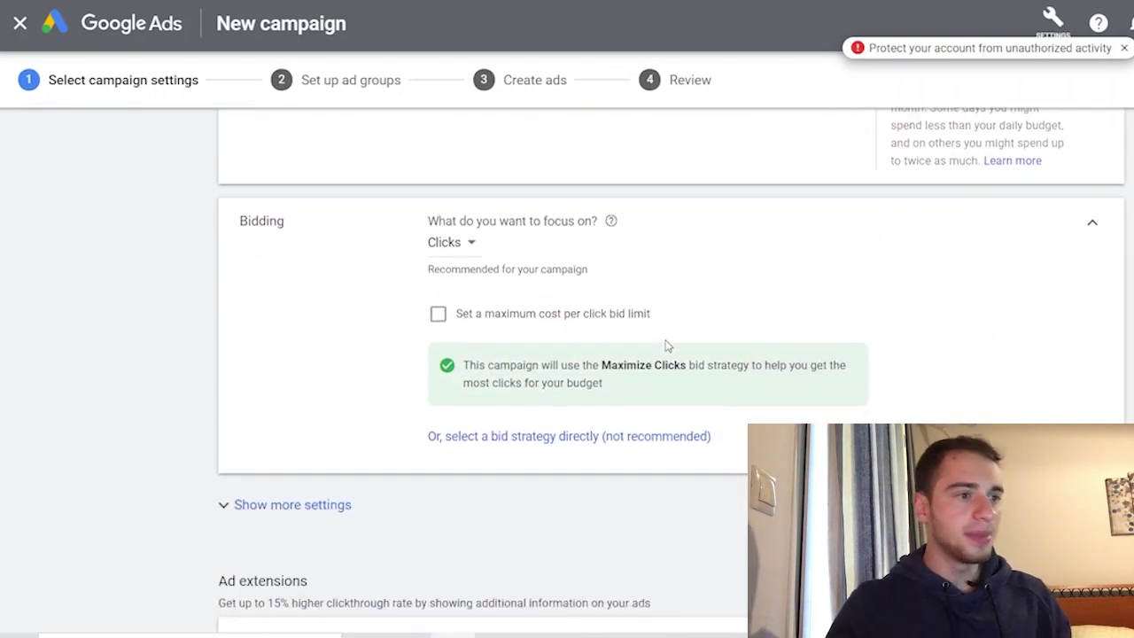
left_click(451, 249)
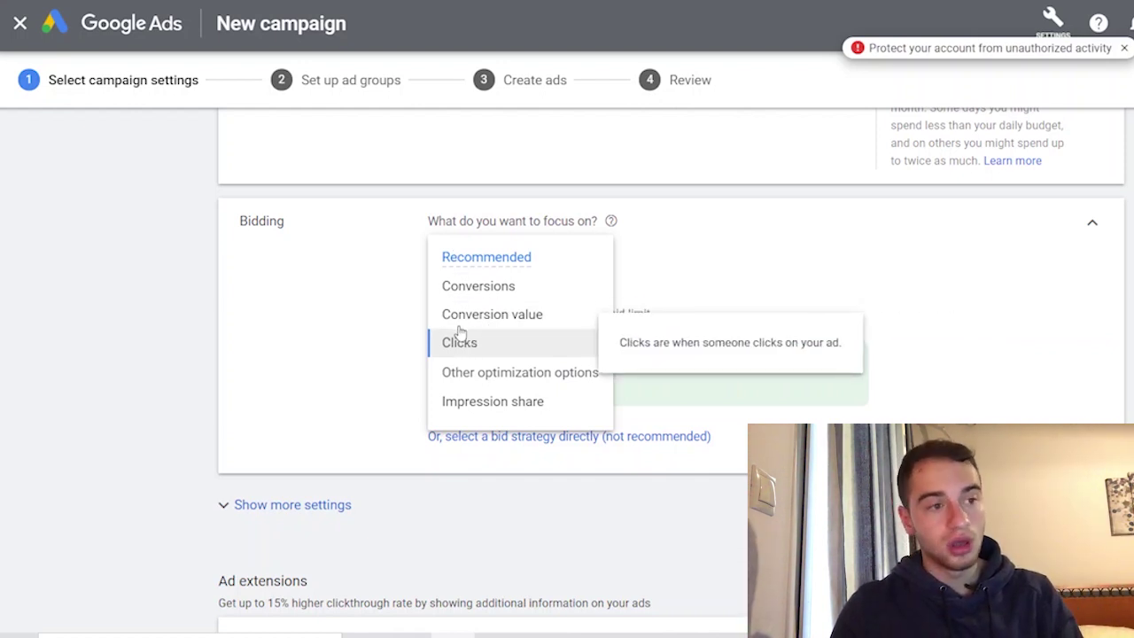
left_click(731, 277)
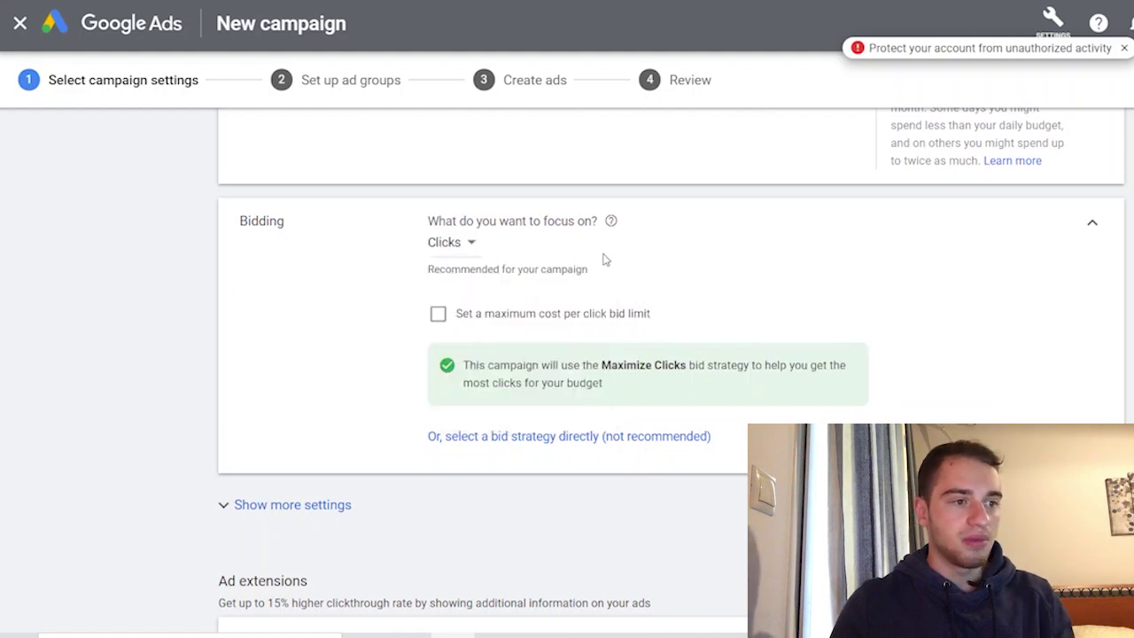
left_click(446, 250)
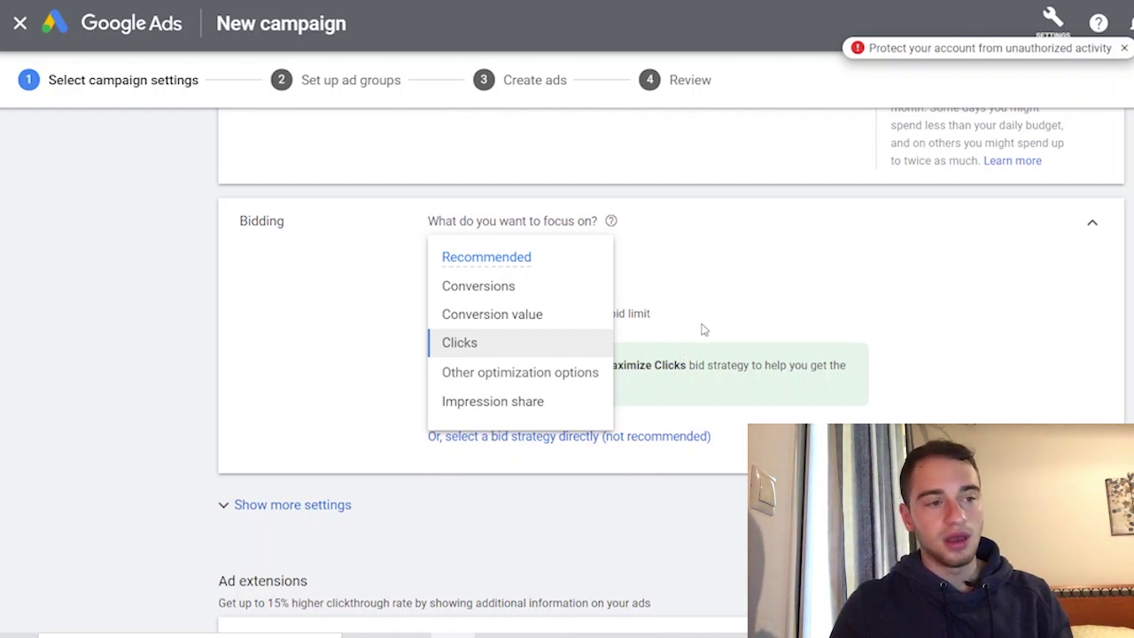
left_click(760, 266)
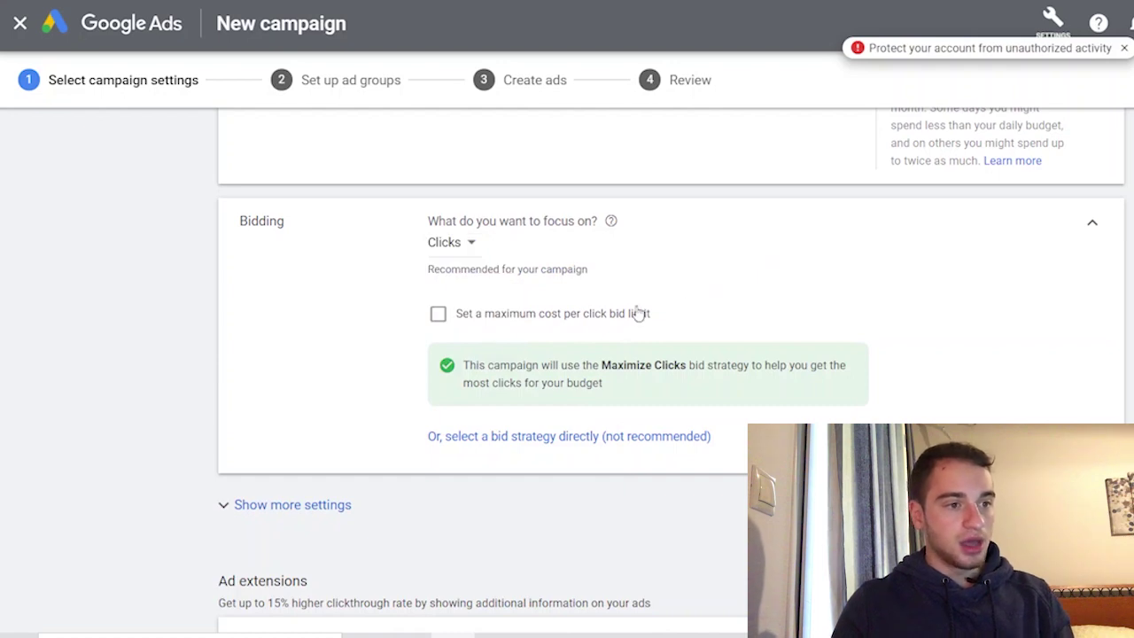
Step: Enable a maximum cost per click bid limit and set it to €1
left_click(440, 315)
left_click(493, 370)
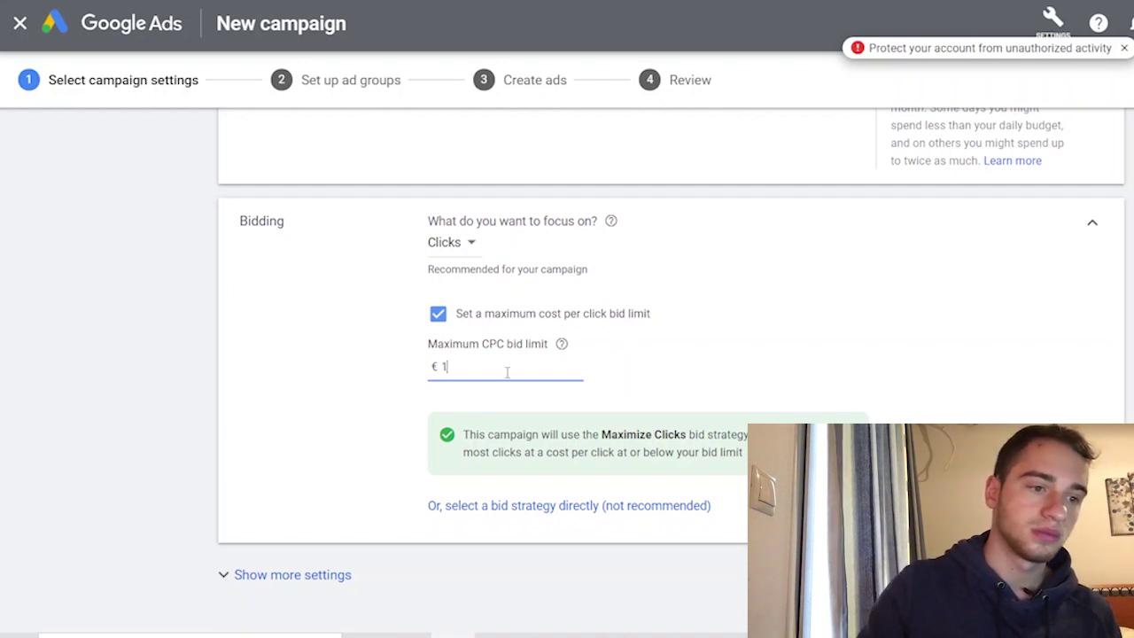
left_click_drag(658, 333, 690, 376)
Step: Show the additional settings below bidding and read the introduction to the ad extensions
scroll(689, 376, "down", 5)
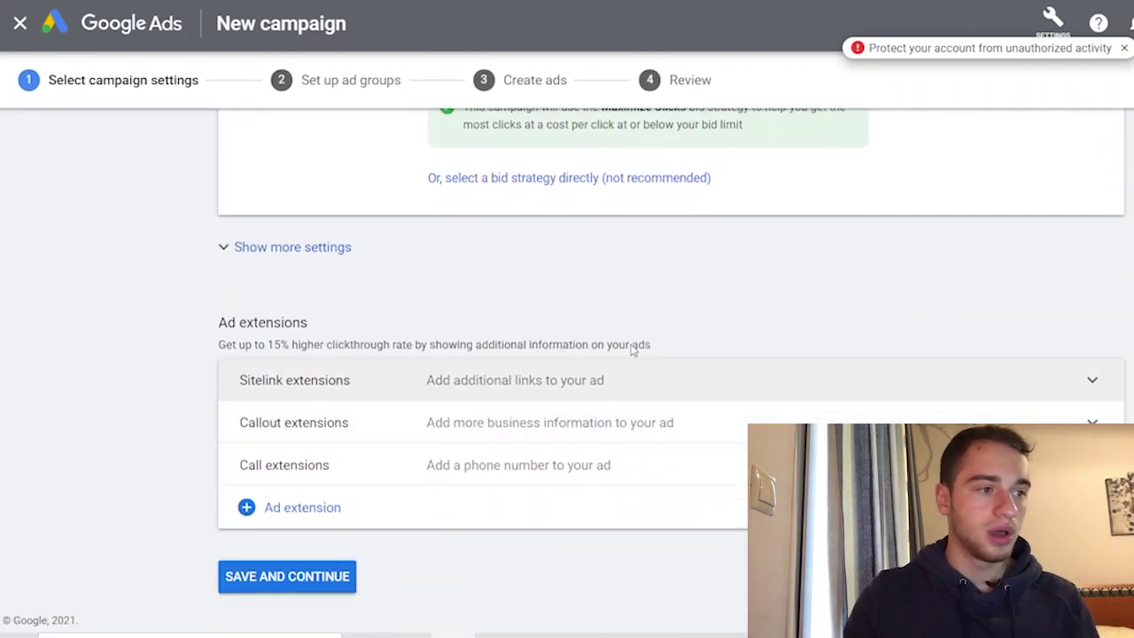
left_click(643, 255)
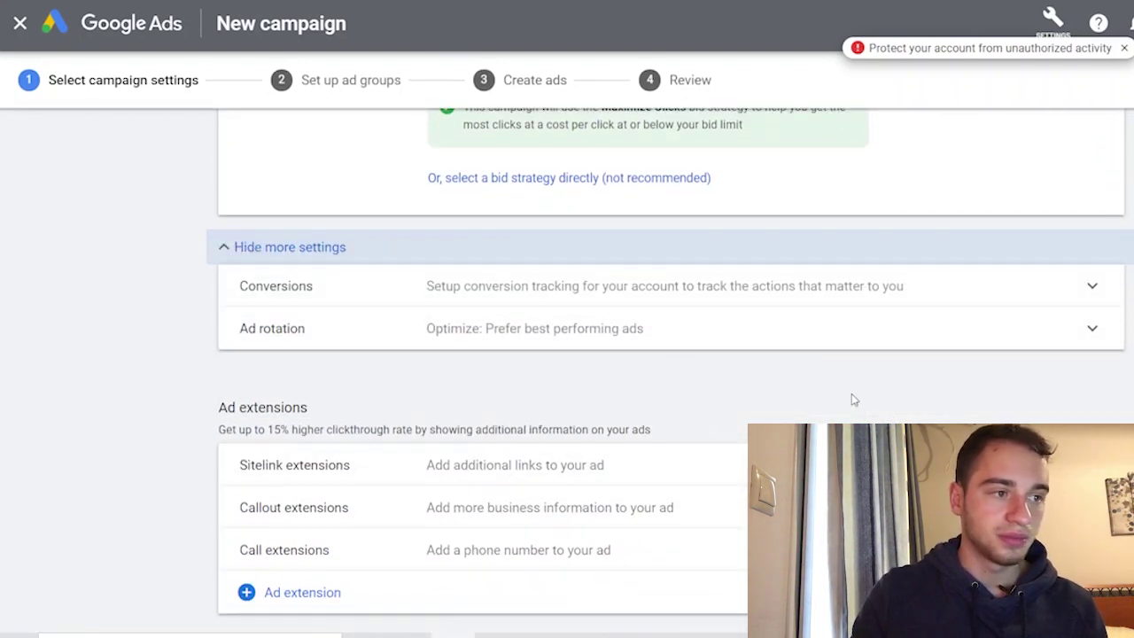
scroll(292, 407, "down", 1)
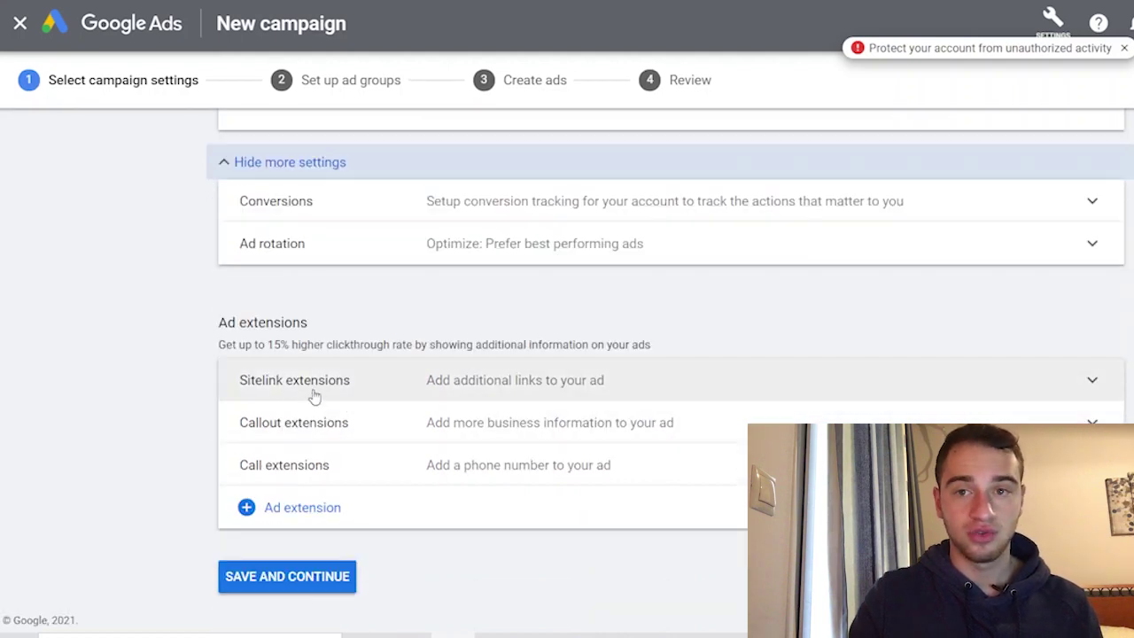
left_click_drag(208, 350, 457, 337)
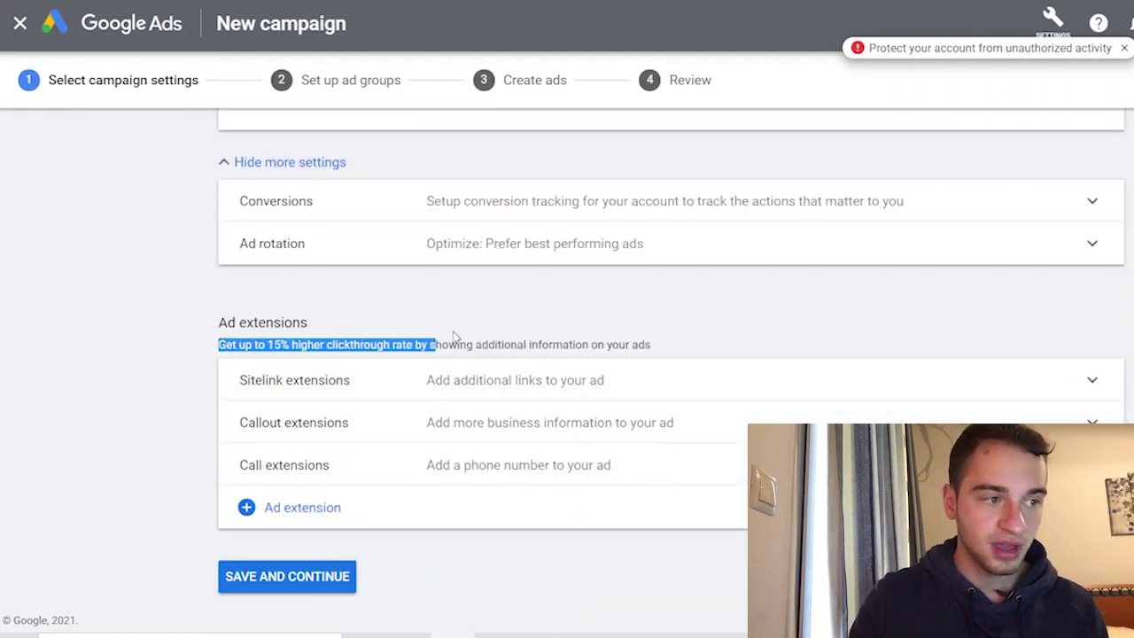
left_click(457, 337)
triple_click(714, 341)
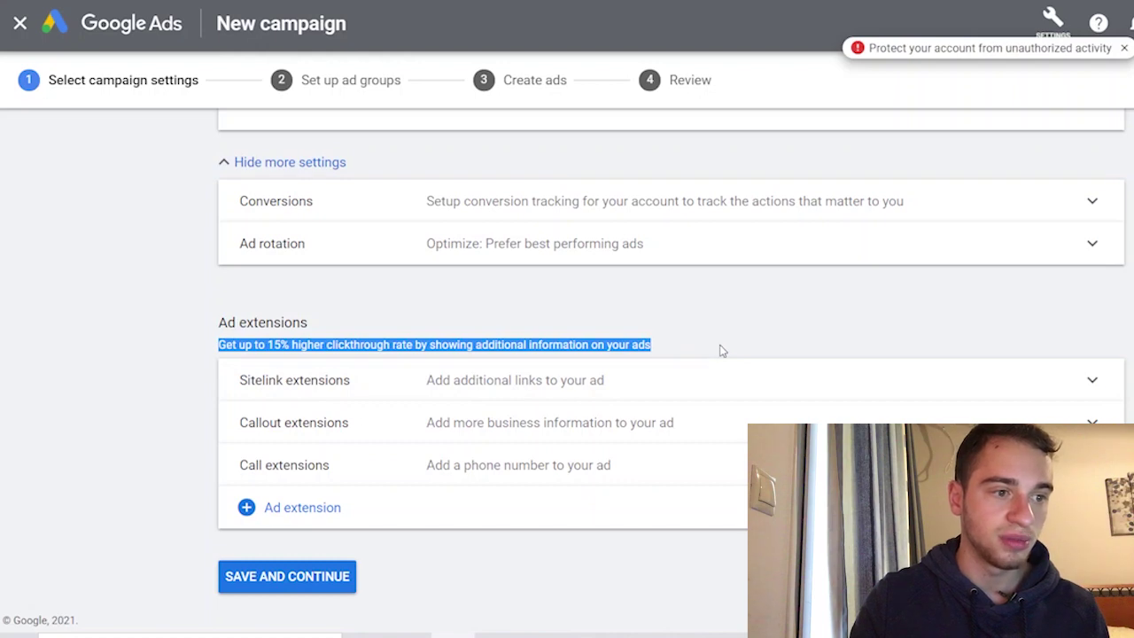
left_click(722, 350)
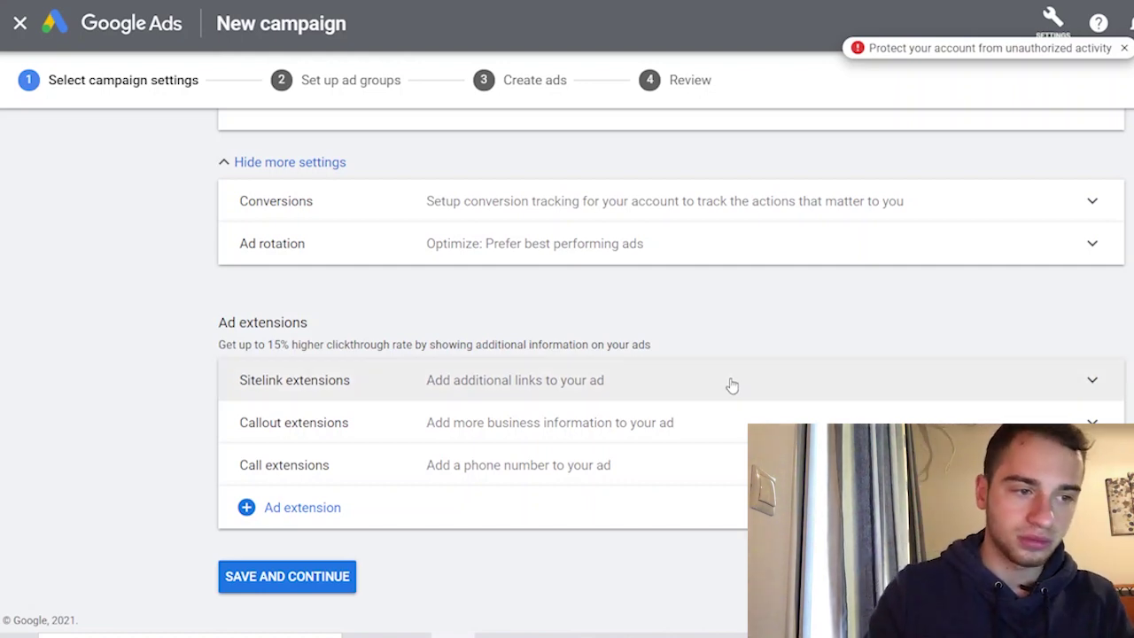
Step: Start a new campaign-level sitelink extension and give Sitelink 1 the text Pricing
left_click(732, 385)
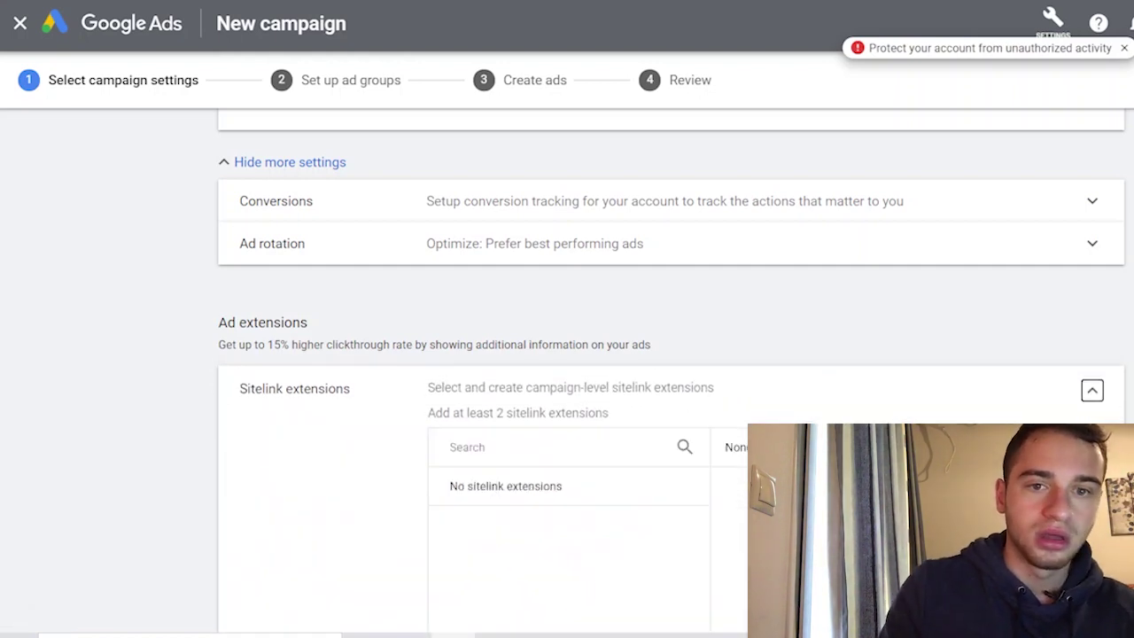
scroll(886, 376, "down", 3)
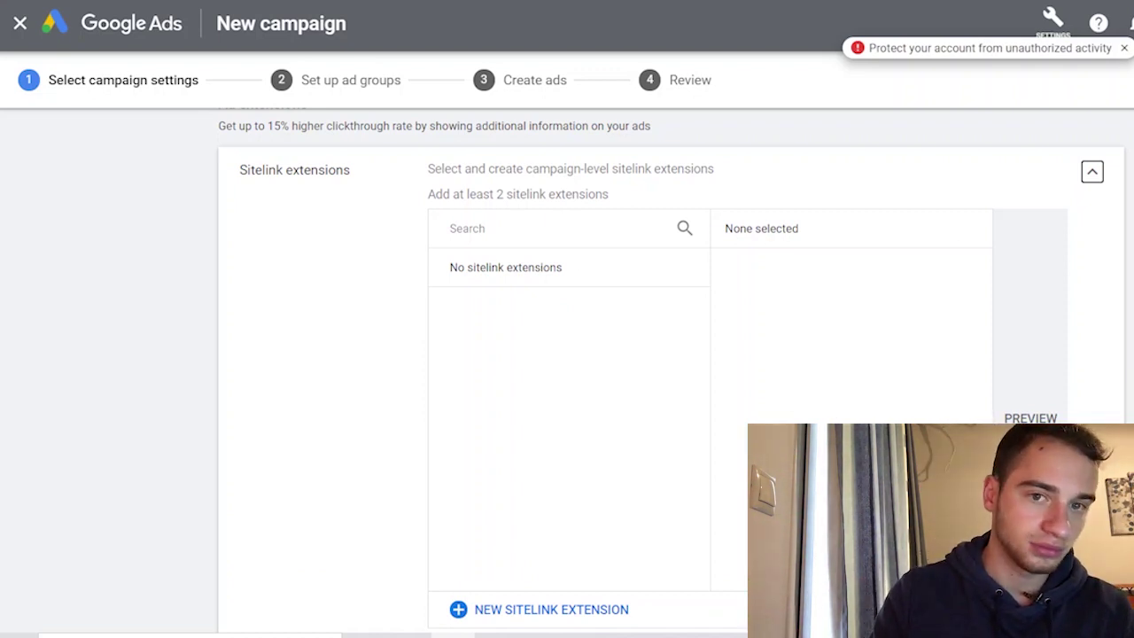
scroll(564, 218, "down", 3)
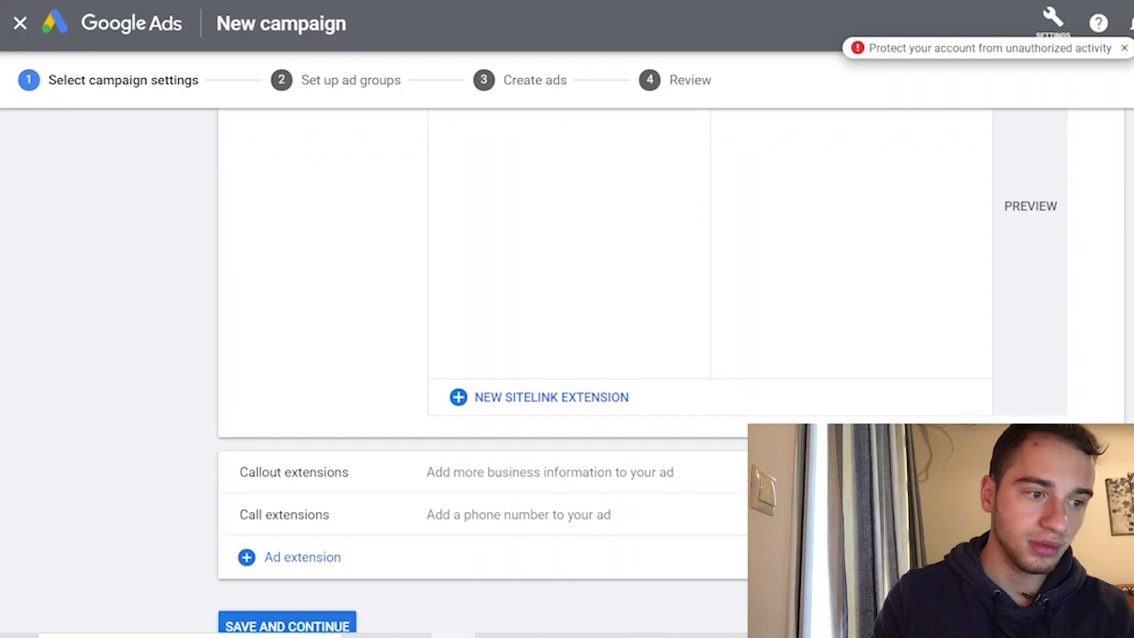
left_click(584, 398)
left_click(673, 200)
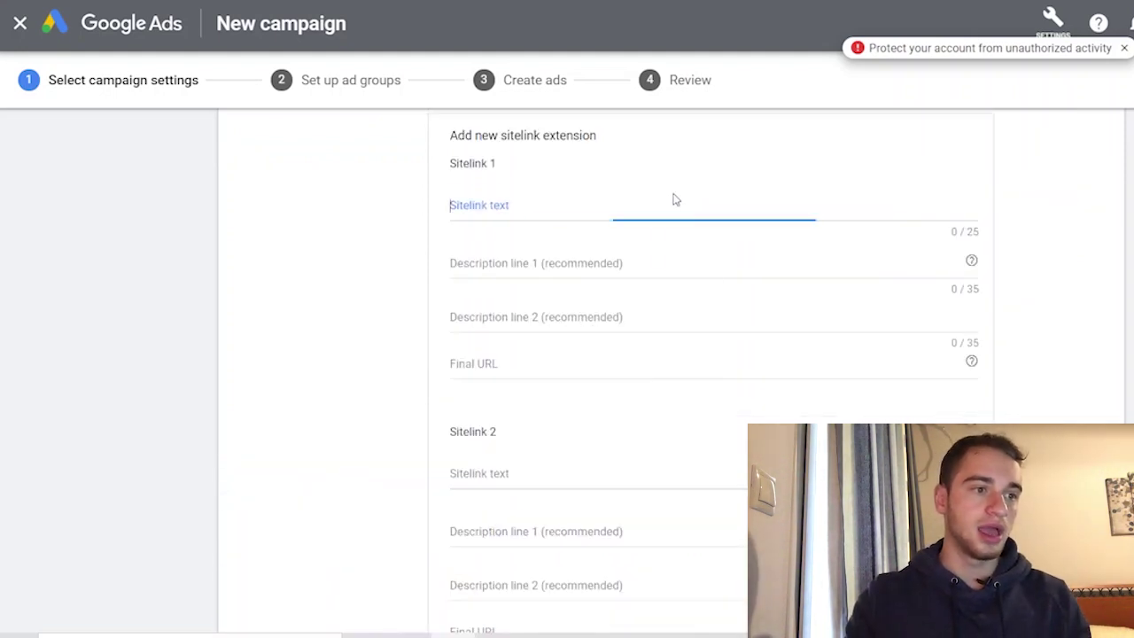
type("Pric")
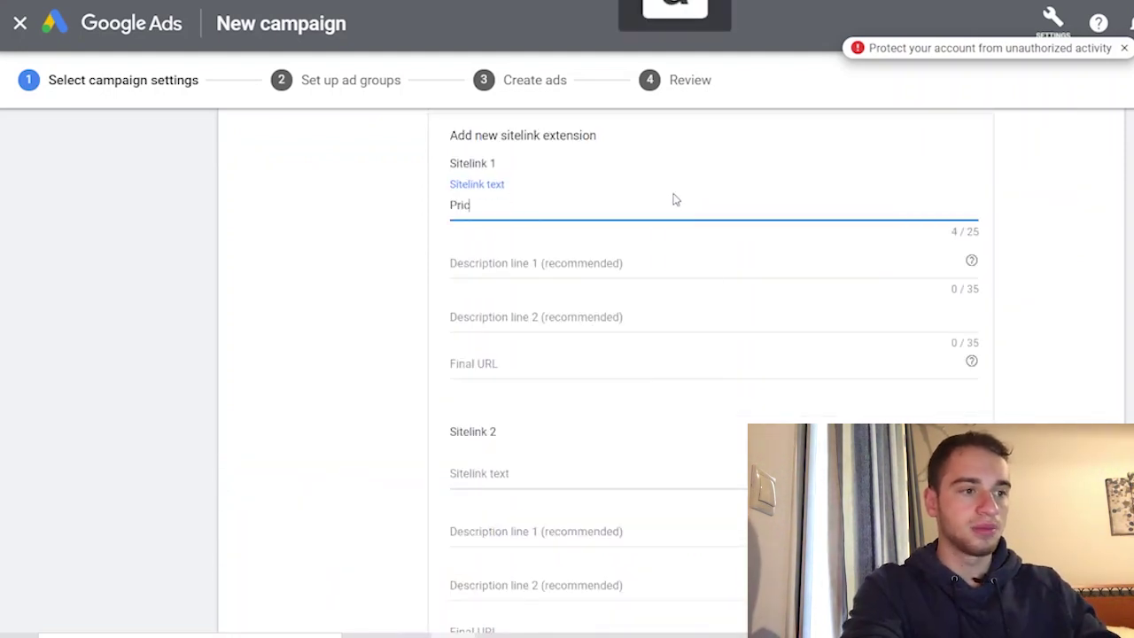
type("i")
key("BackSpace")
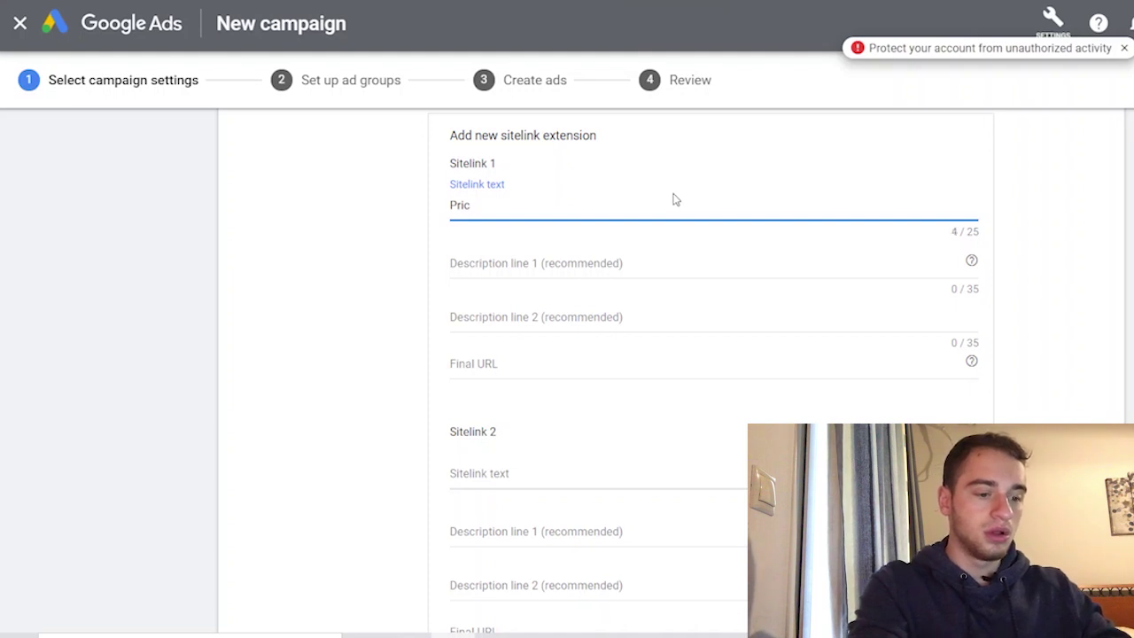
type("ing")
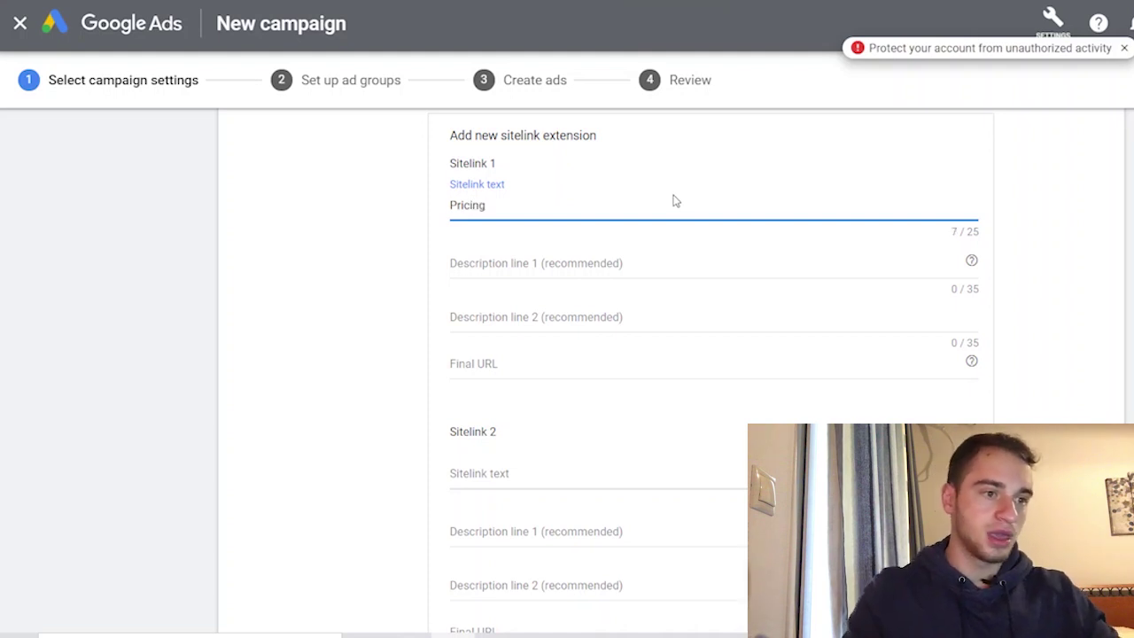
Step: Enter "Get 2 bottles at the price of one" as description line 1 of Sitelink 1
left_click(635, 263)
type("Get 2 bottles at the price of one")
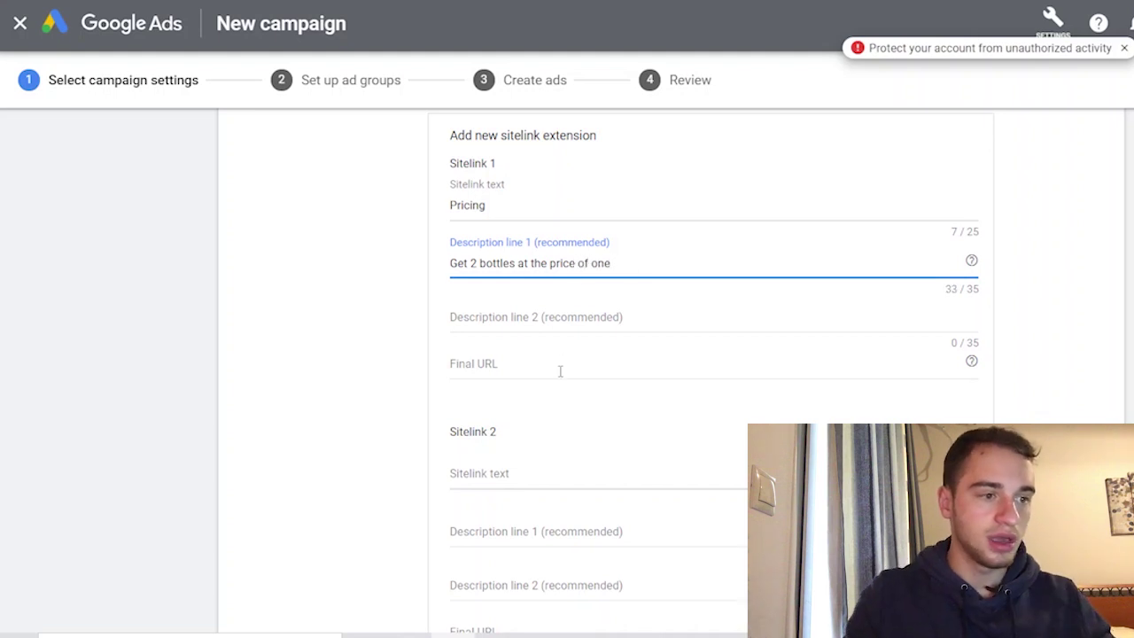
left_click(560, 371)
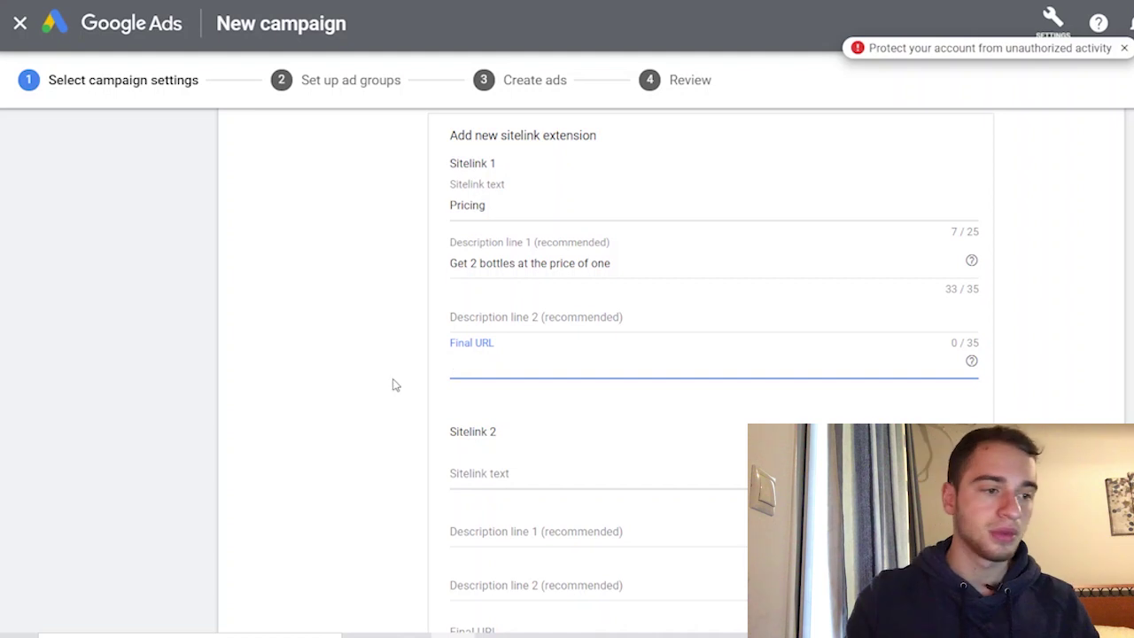
Step: Create and save a new callout extension with FREE SHIPPING as callout text 1
scroll(395, 385, "down", 2)
scroll(395, 384, "down", 9)
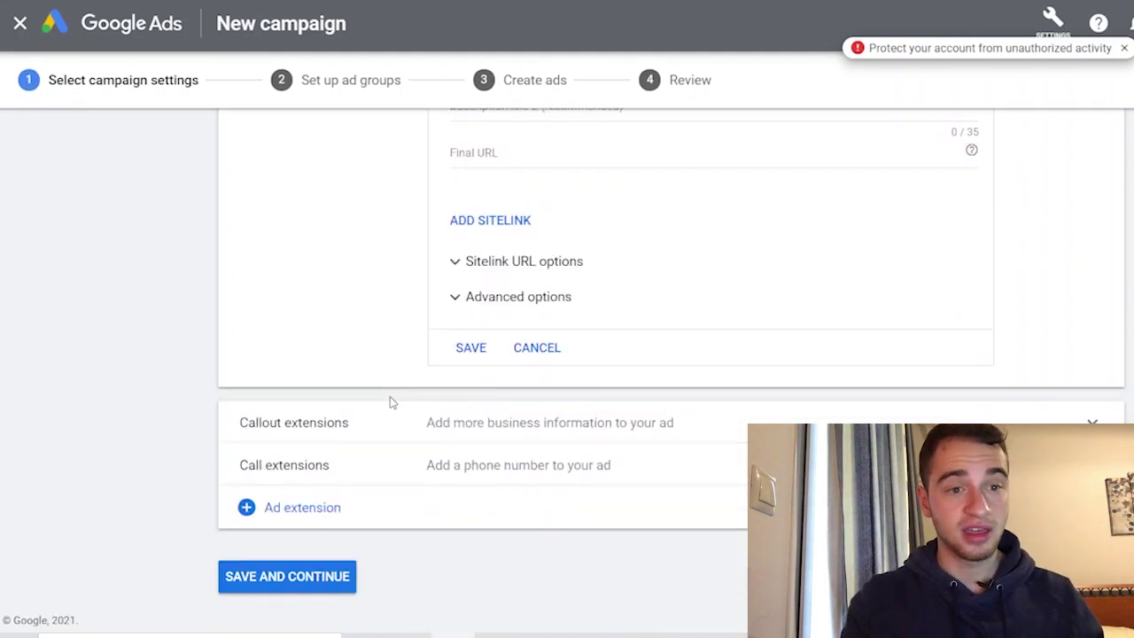
left_click(494, 430)
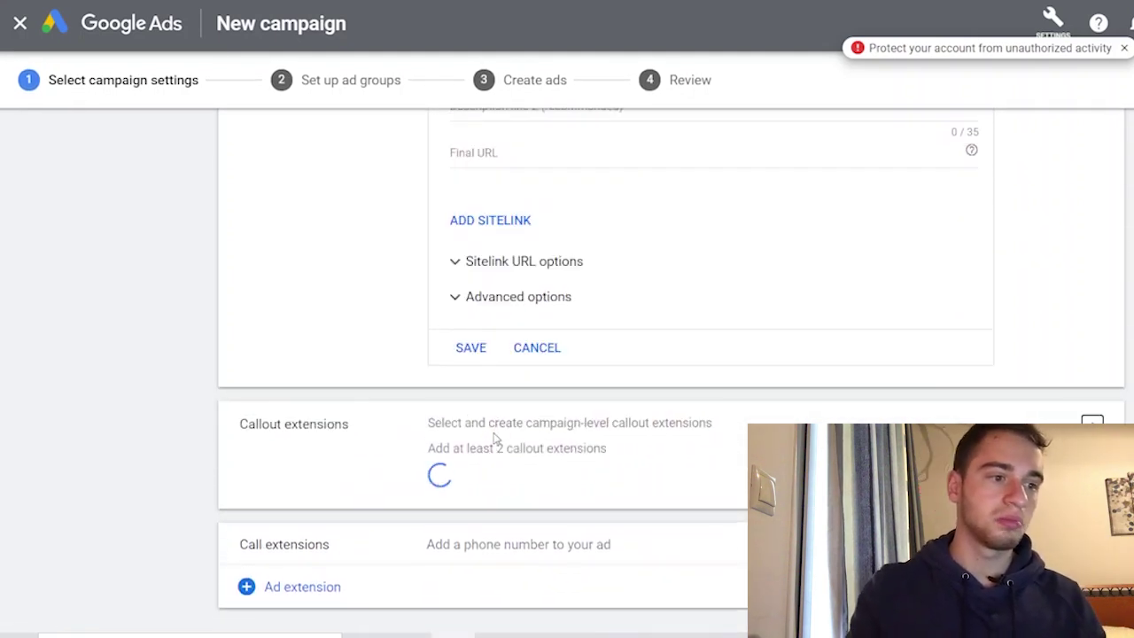
scroll(607, 467, "down", 5)
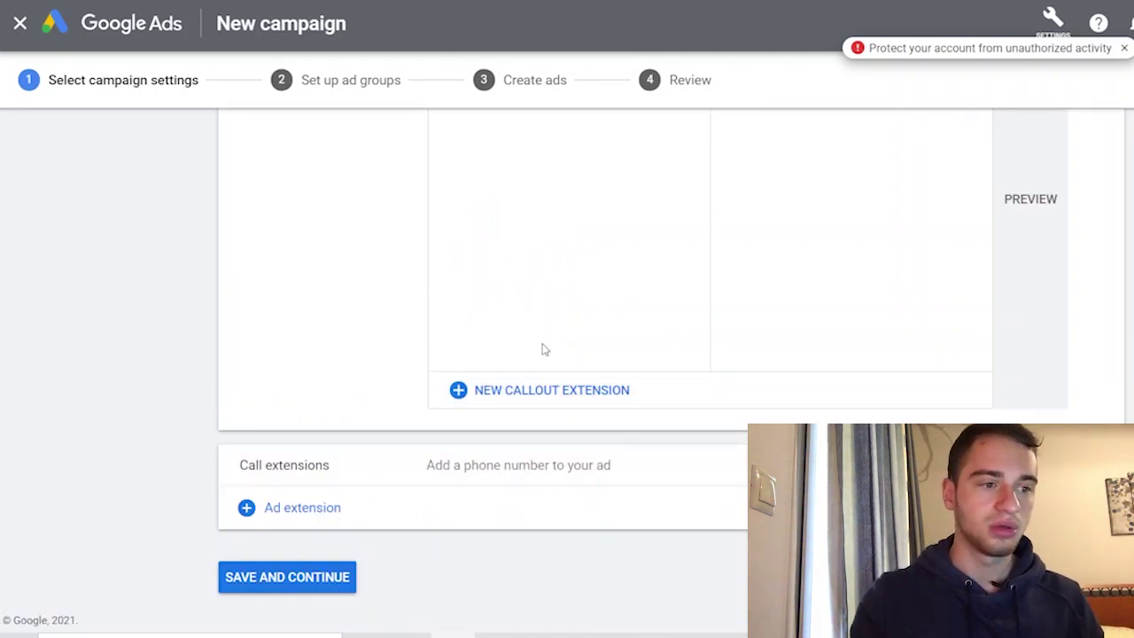
left_click(524, 403)
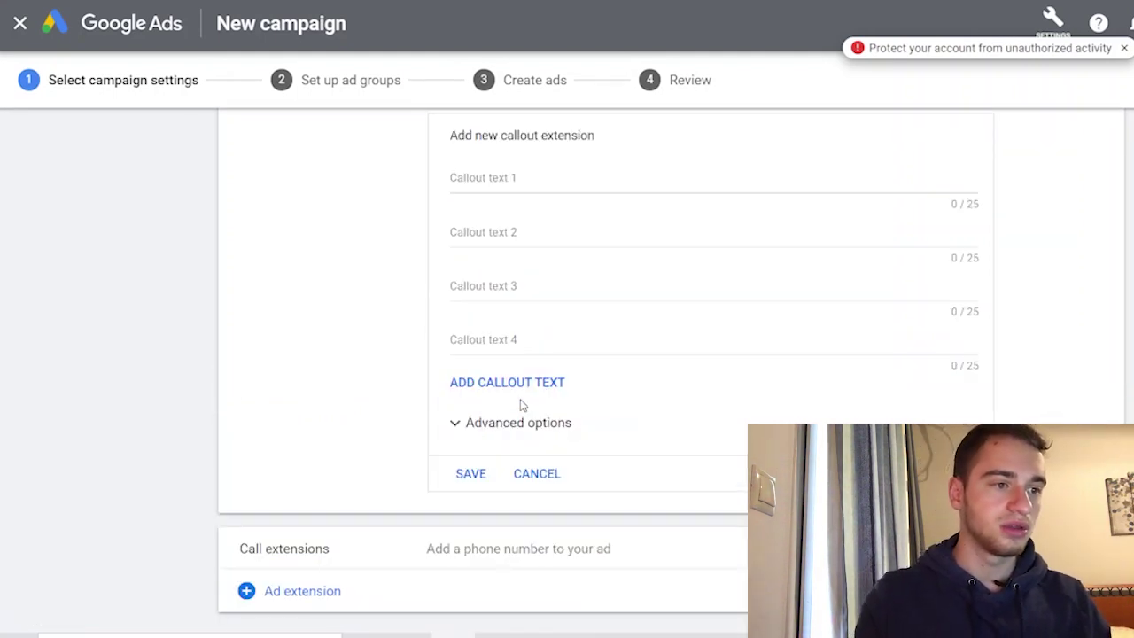
left_click(546, 180)
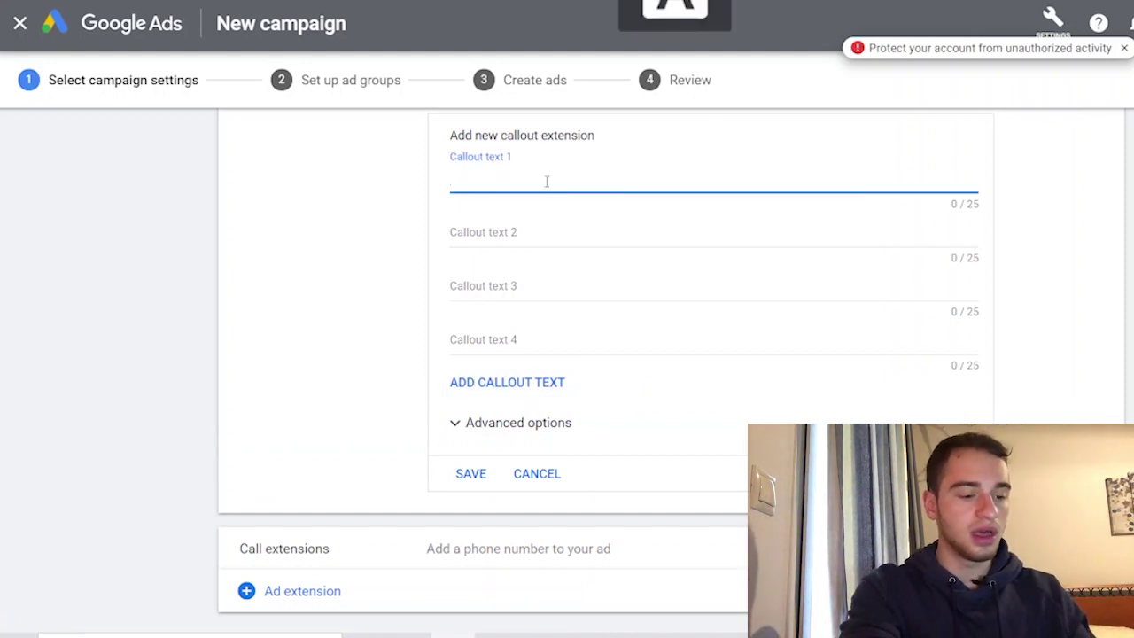
type("FREE")
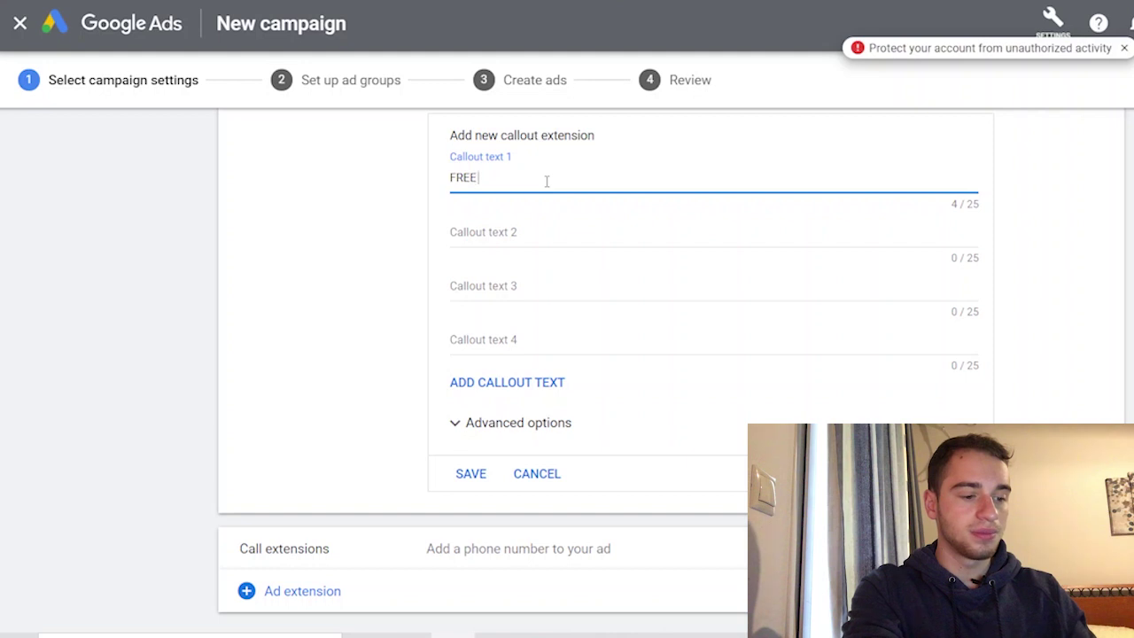
type(" SHIPPING")
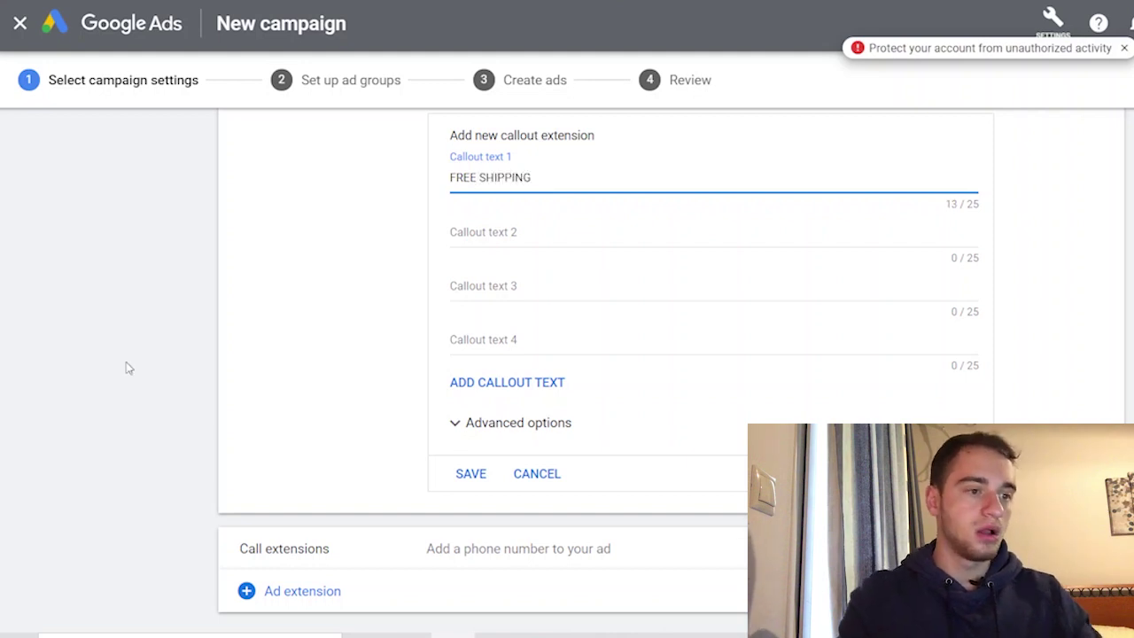
left_click(129, 368)
scroll(278, 398, "down", 1)
left_click(470, 390)
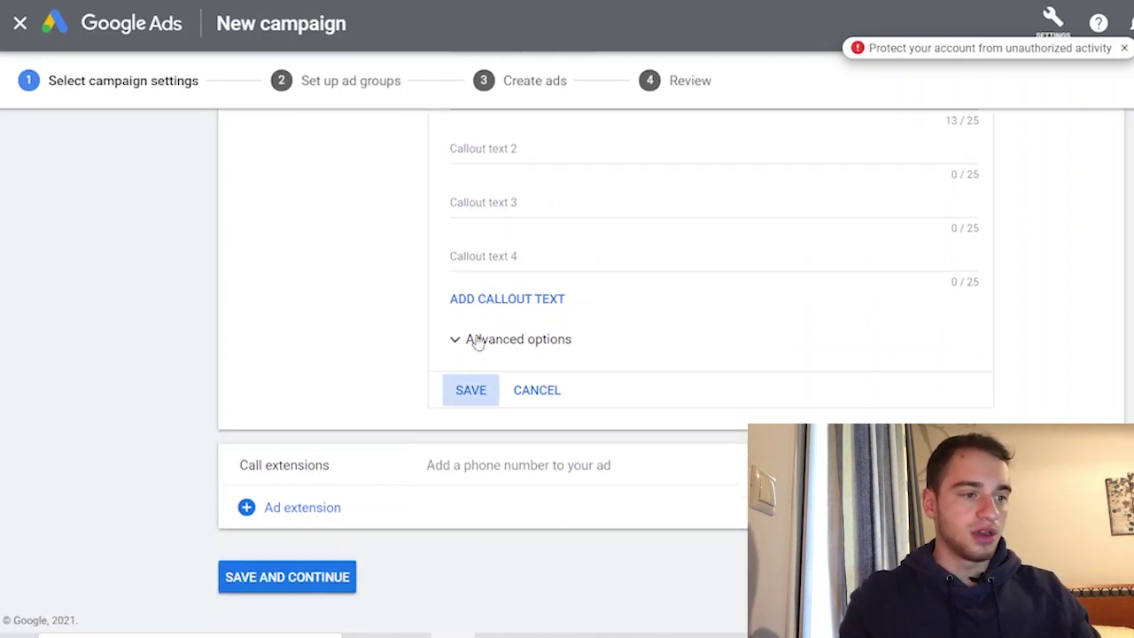
scroll(725, 472, "down", 3)
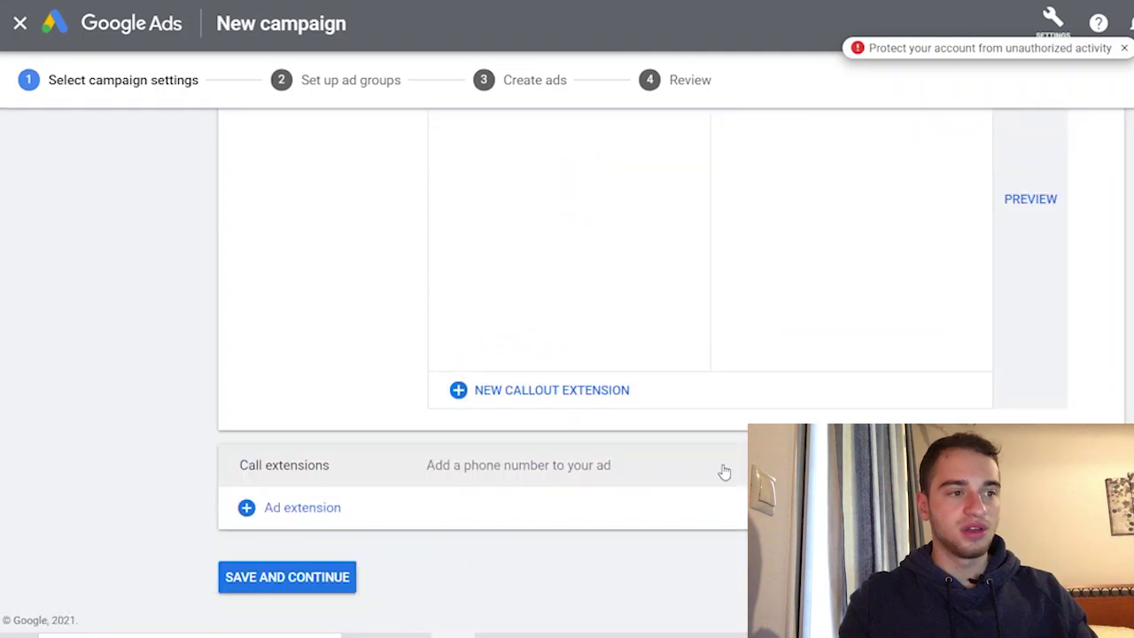
Step: Save the campaign settings and name the new ad group RECIPES1
left_click(312, 581)
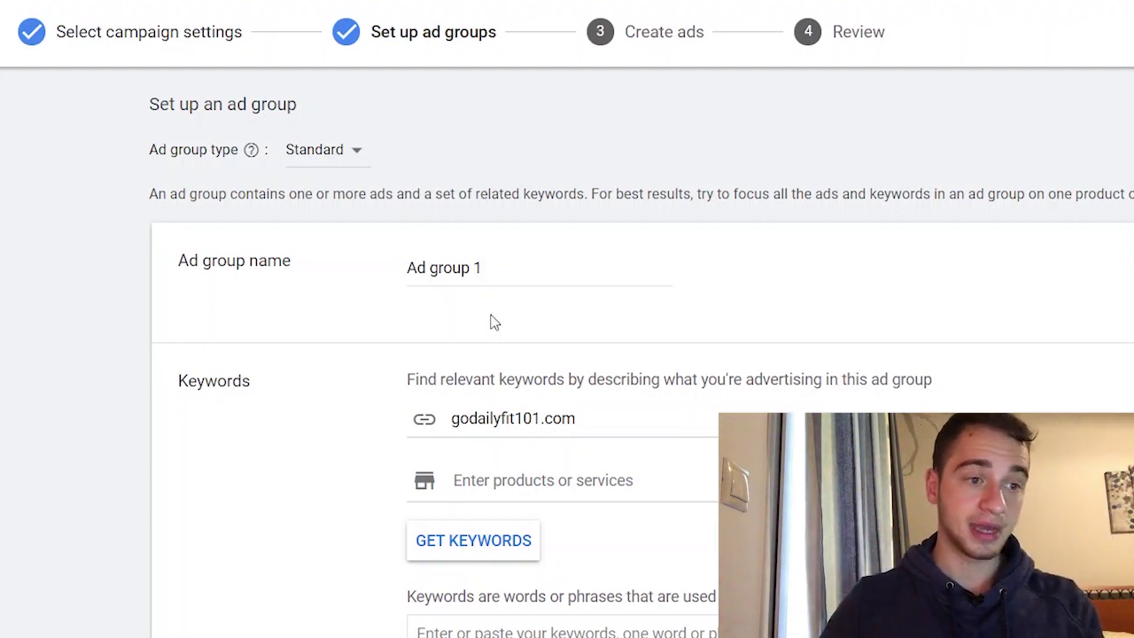
left_click(521, 267)
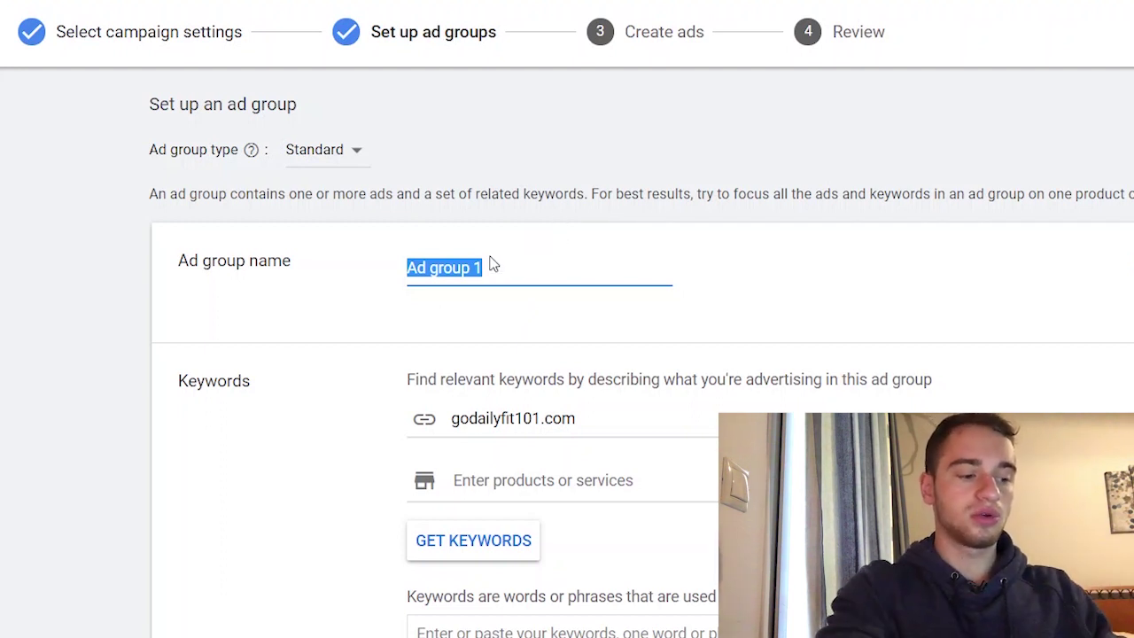
type("RECIPES")
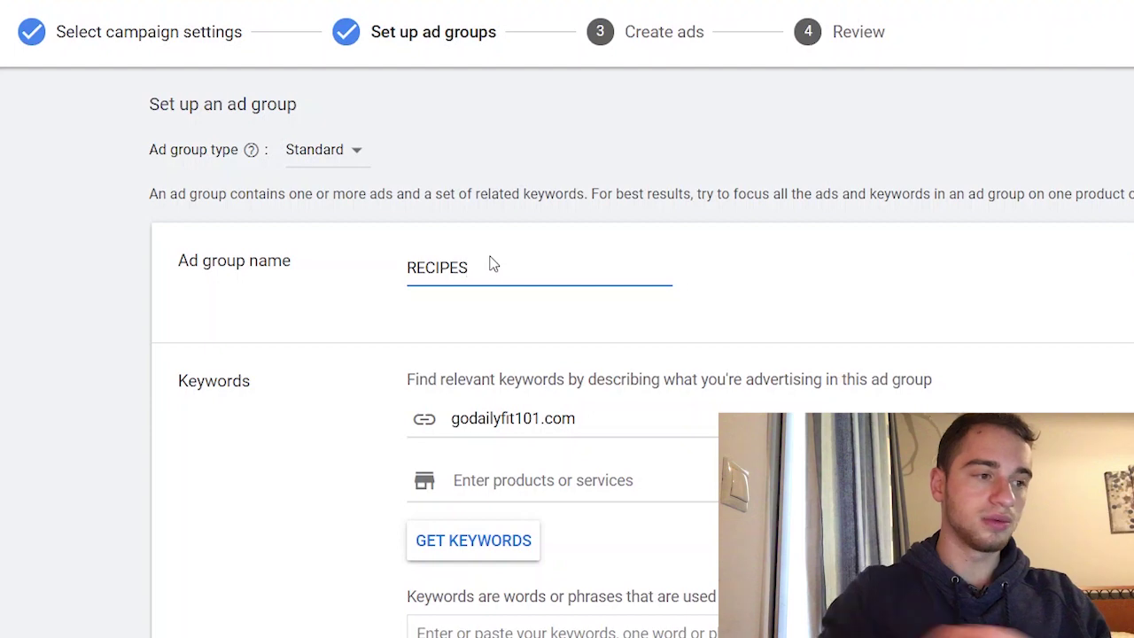
type("1")
Step: Examine the ad group's keyword section, including the website source for suggestions and the match type notation
scroll(550, 275, "down", 3)
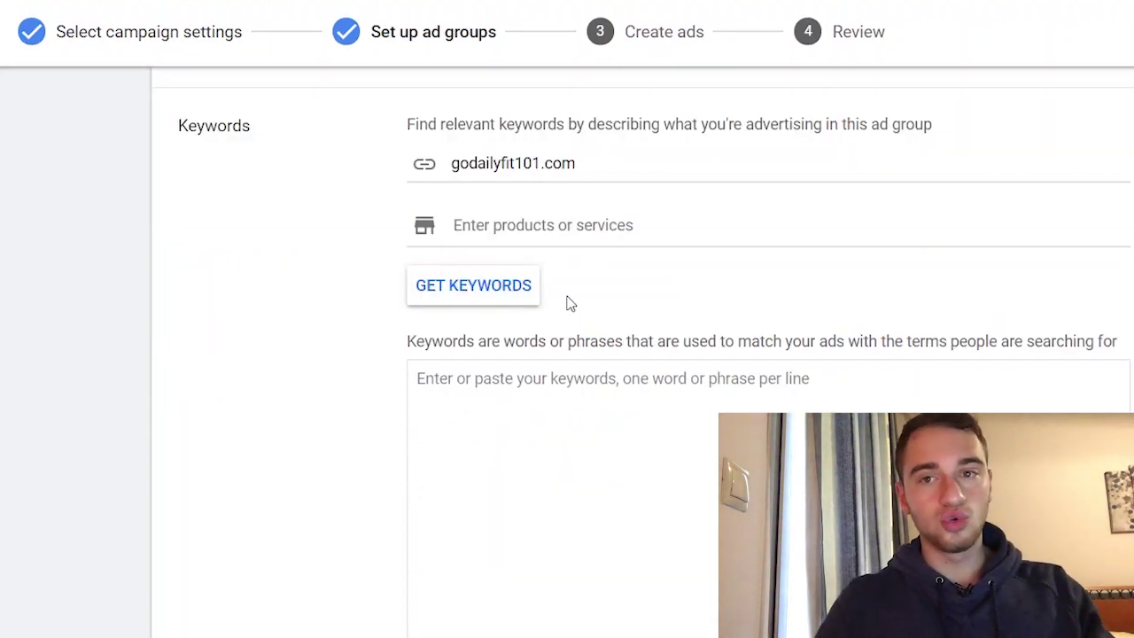
double_click(576, 163)
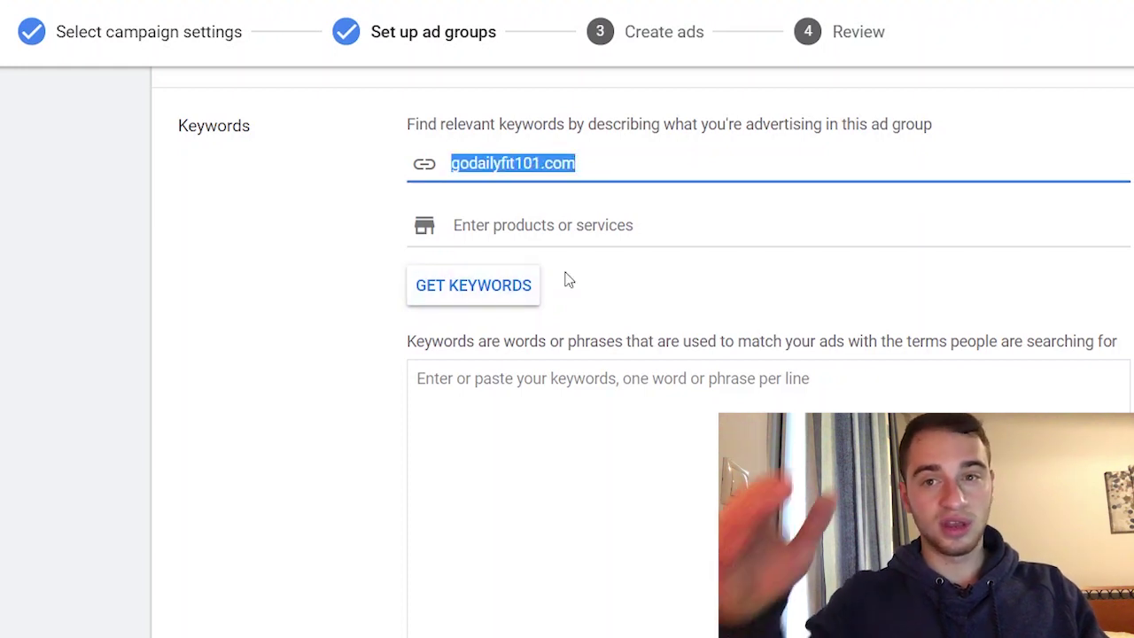
key("Tab")
key("Tab")
key("Tab")
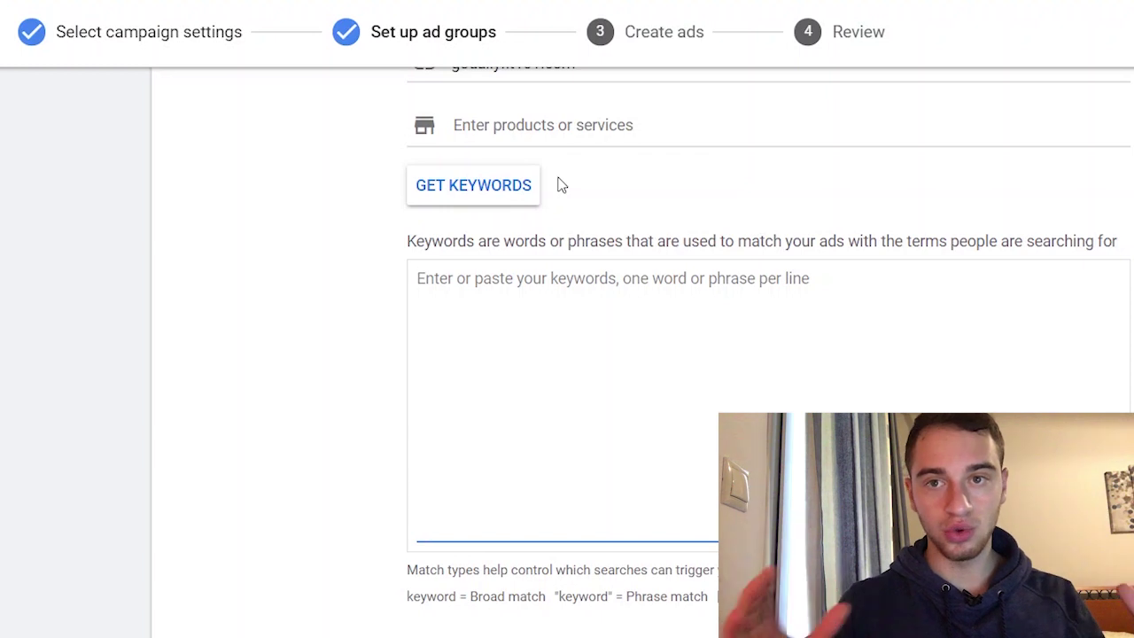
scroll(560, 185, "down", 2)
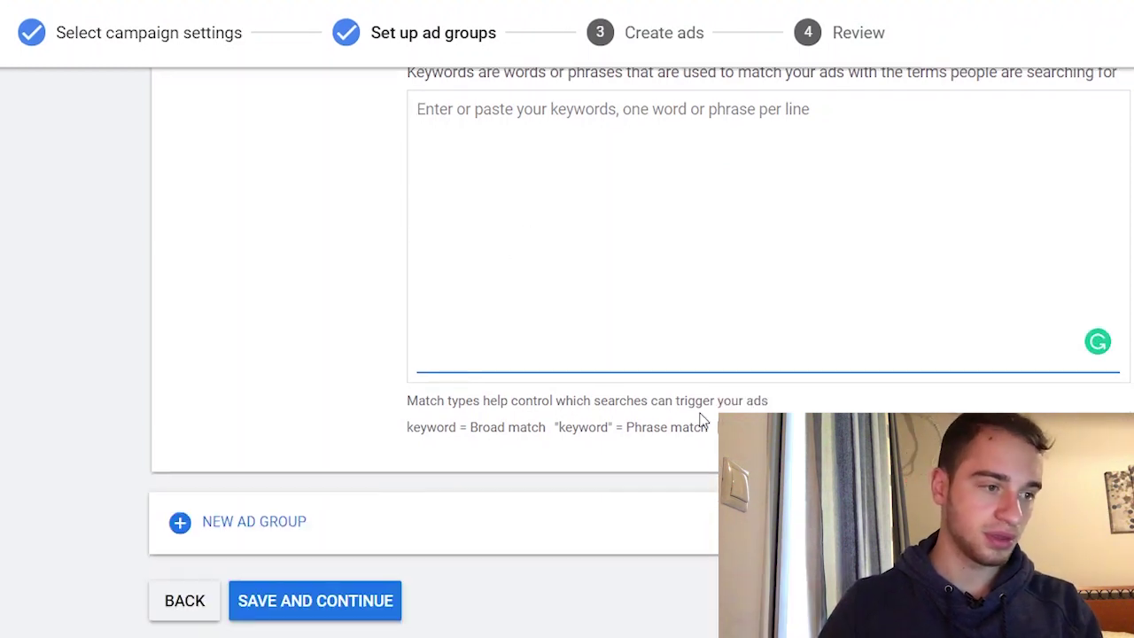
left_click_drag(380, 431, 592, 431)
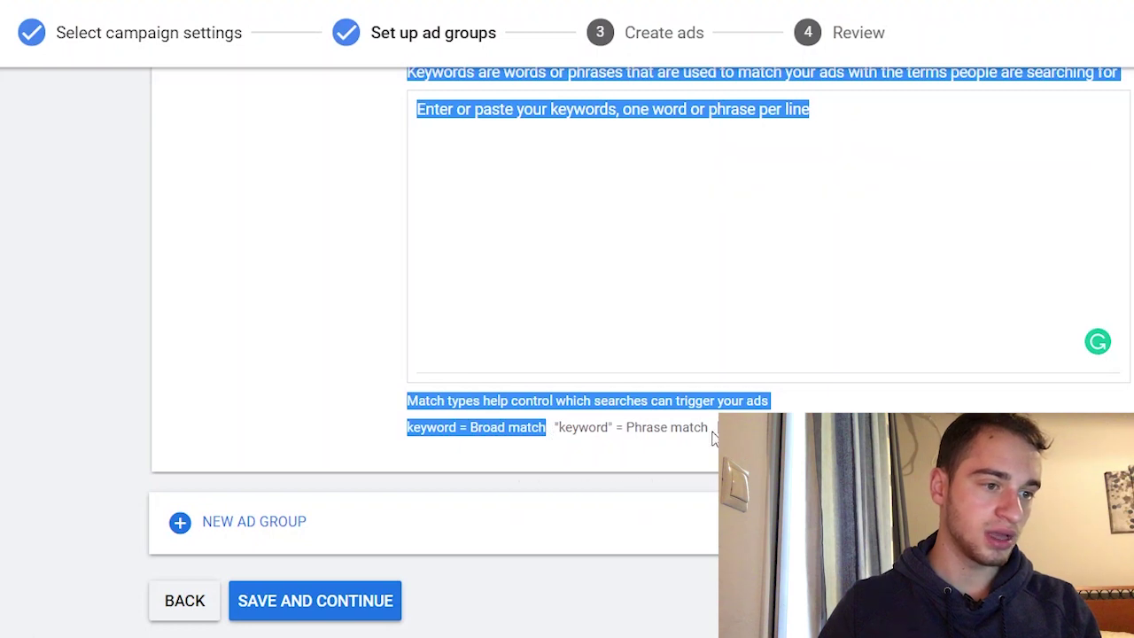
left_click(712, 434)
Step: Enter recipes as a broad match keyword and [recipes] as an exact match keyword, one per line
left_click(874, 196)
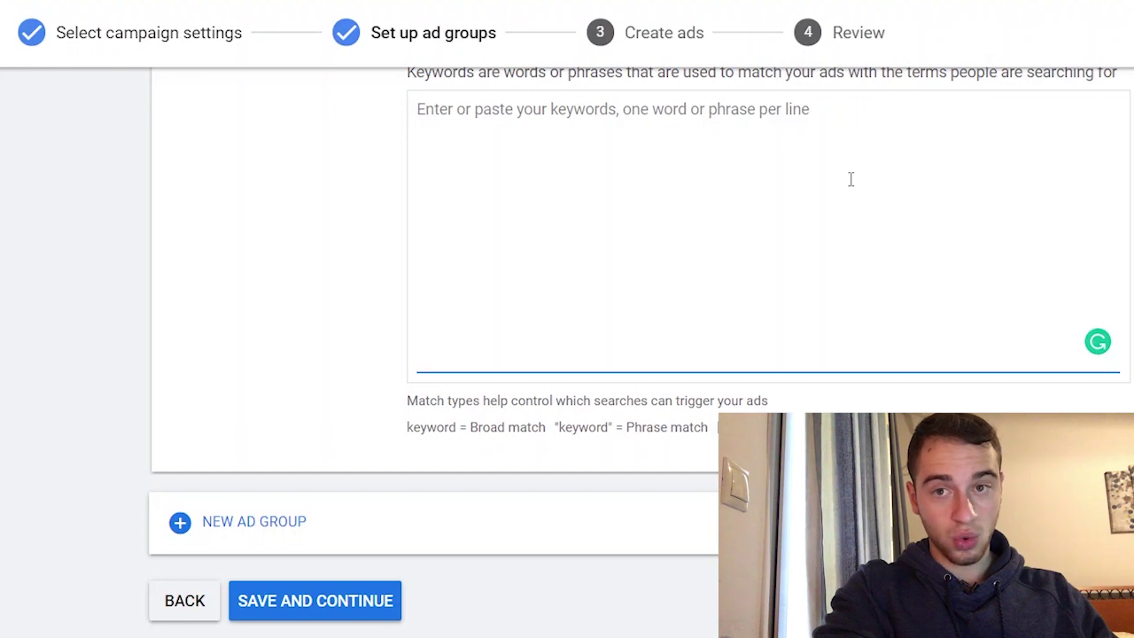
type("recipes")
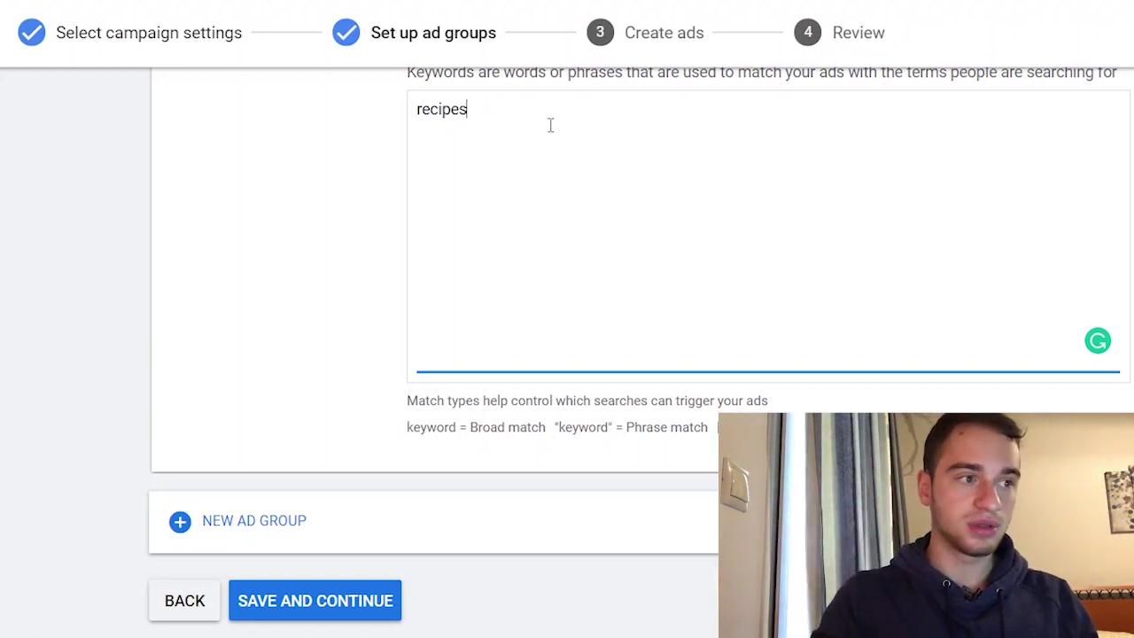
key("Return")
type("[recipes]")
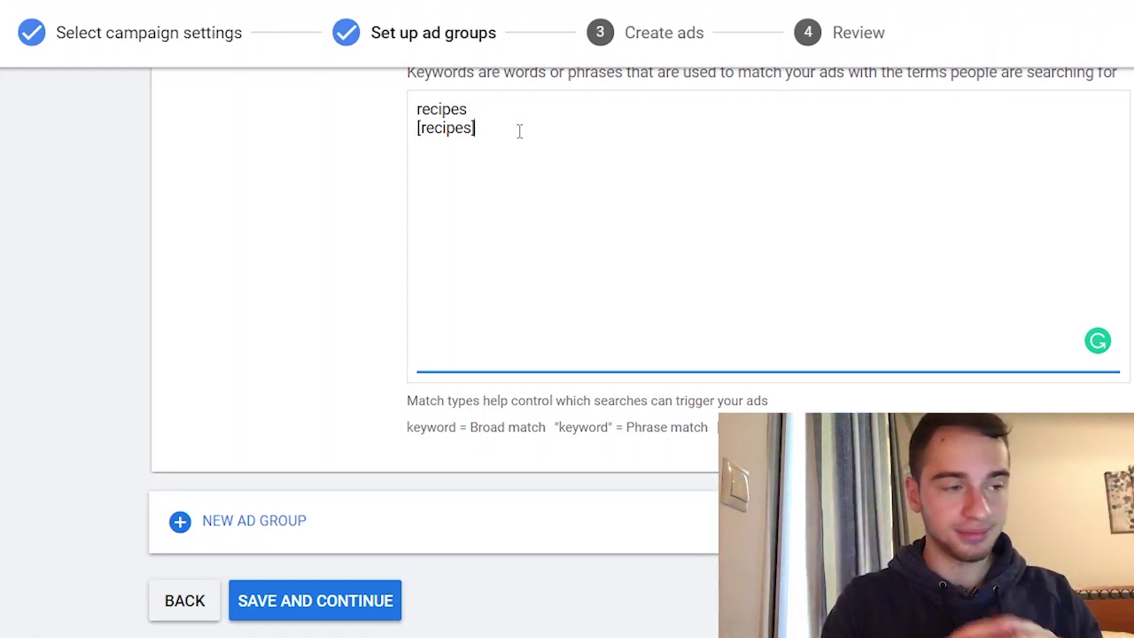
key("Return")
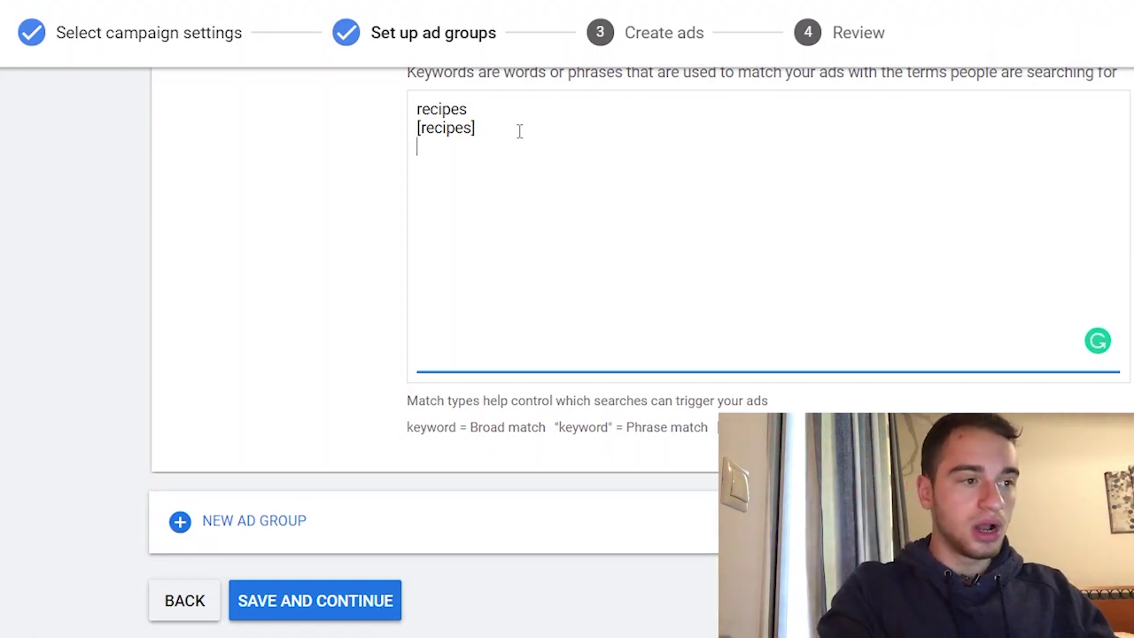
Step: Add recipes+healthy as the third keyword of the ad group
type("recpied")
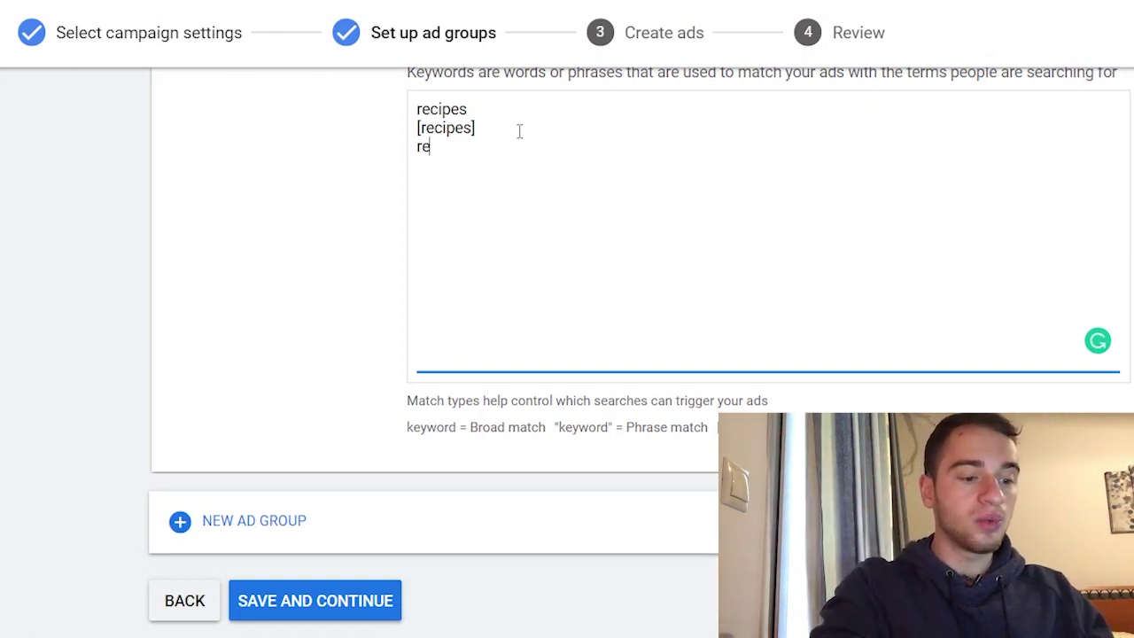
key("BackSpace")
key("BackSpace")
key("BackSpace")
key("BackSpace")
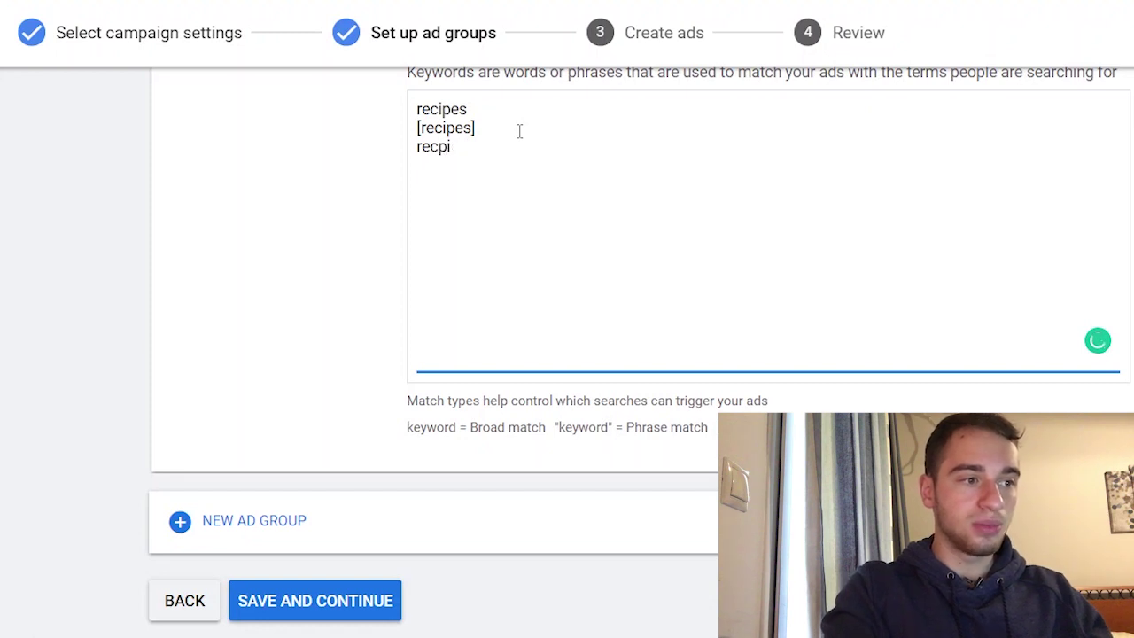
type("ipe")
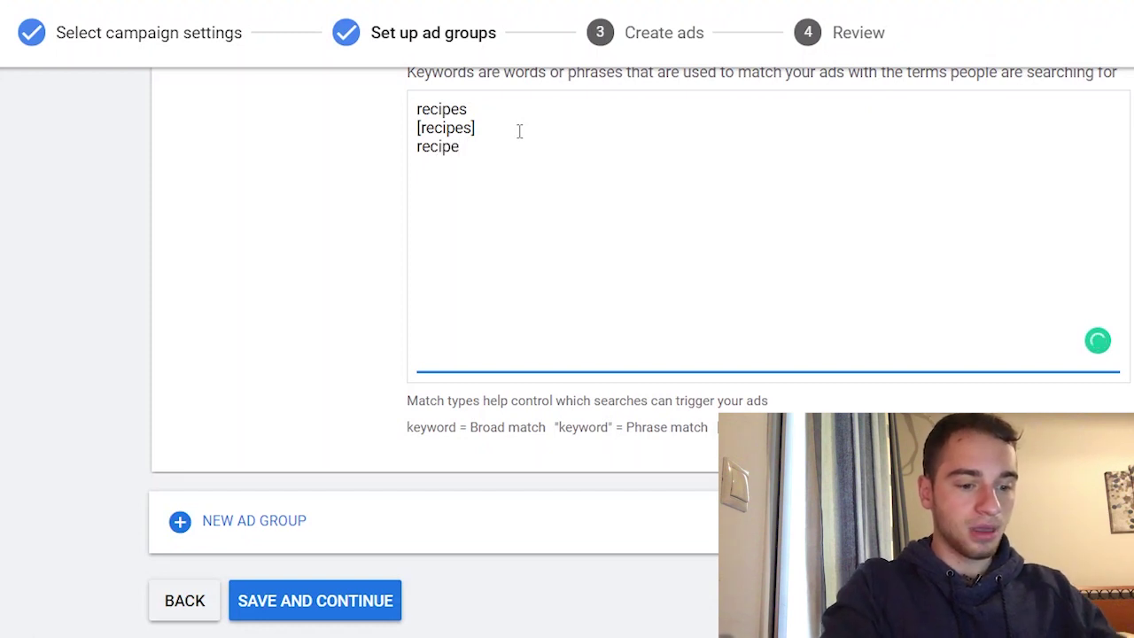
type("s+")
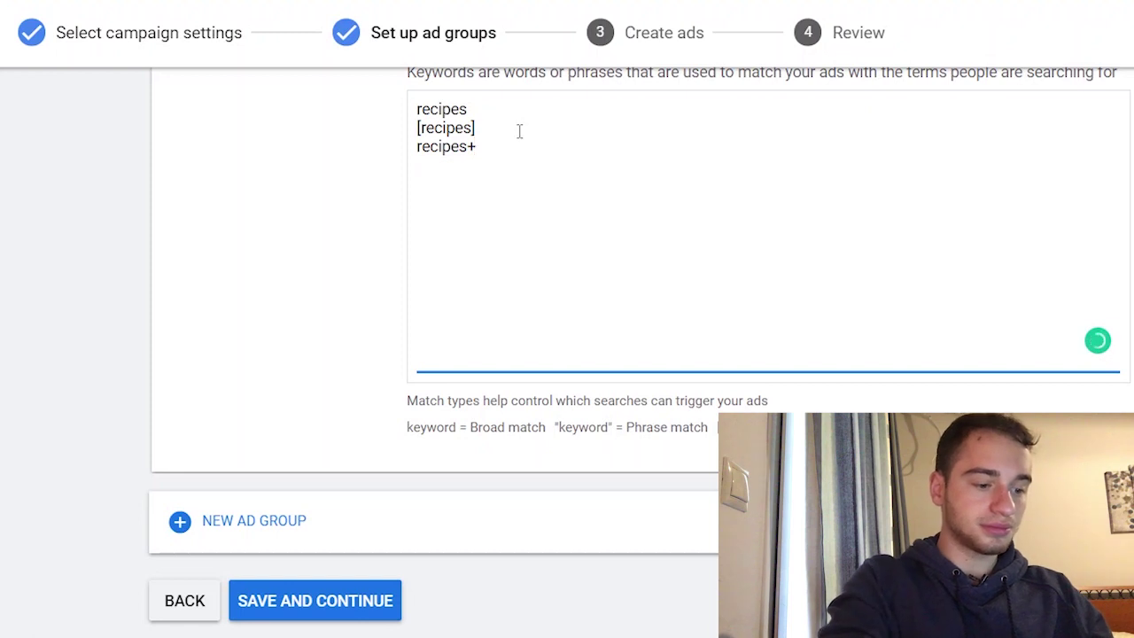
type("healthy")
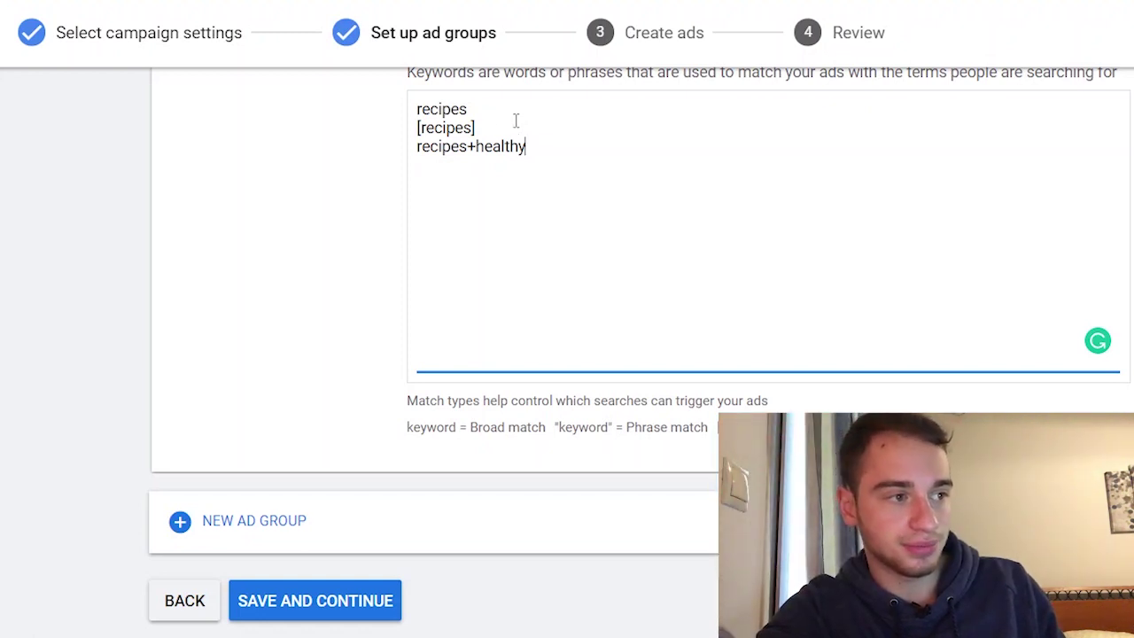
left_click(608, 432)
double_click(608, 430)
left_click(612, 421)
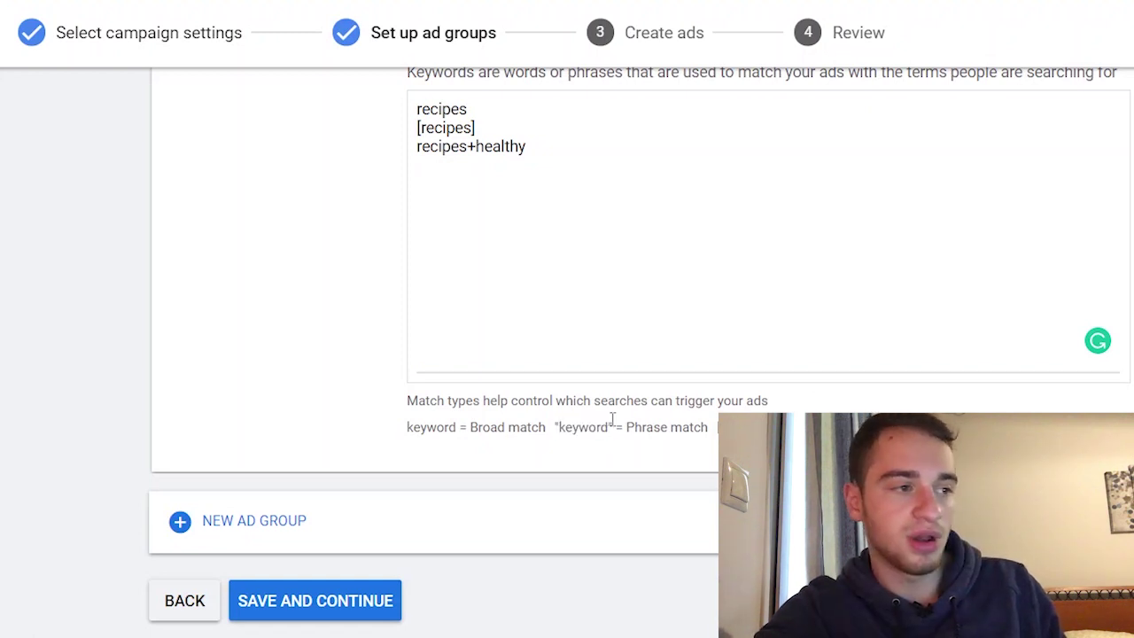
left_click_drag(529, 152, 428, 155)
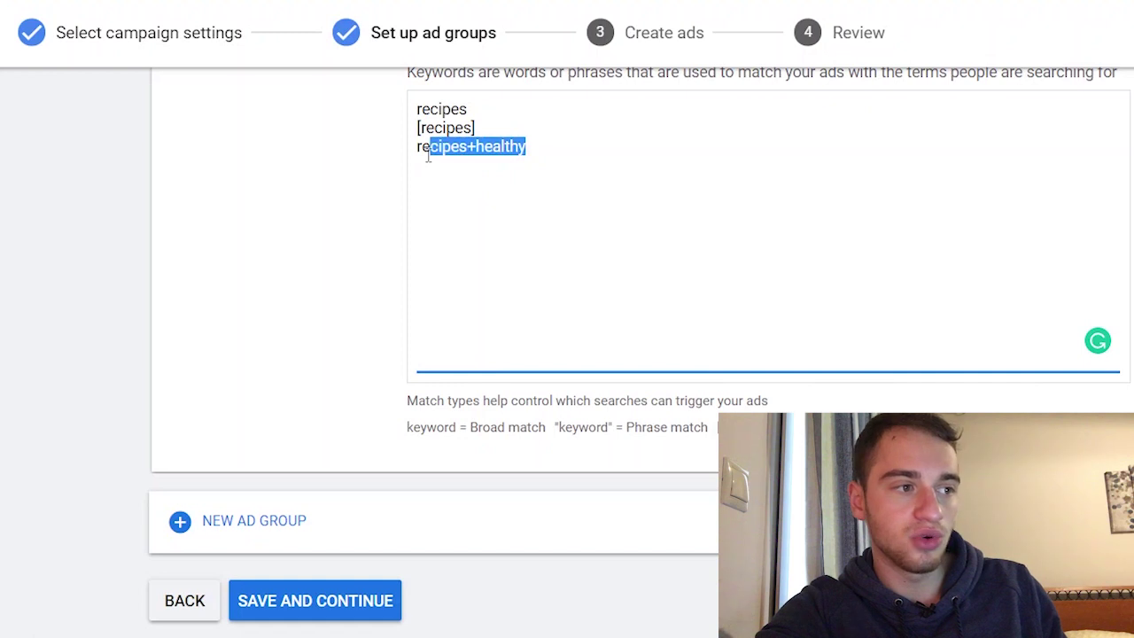
left_click(536, 147)
right_click(556, 146)
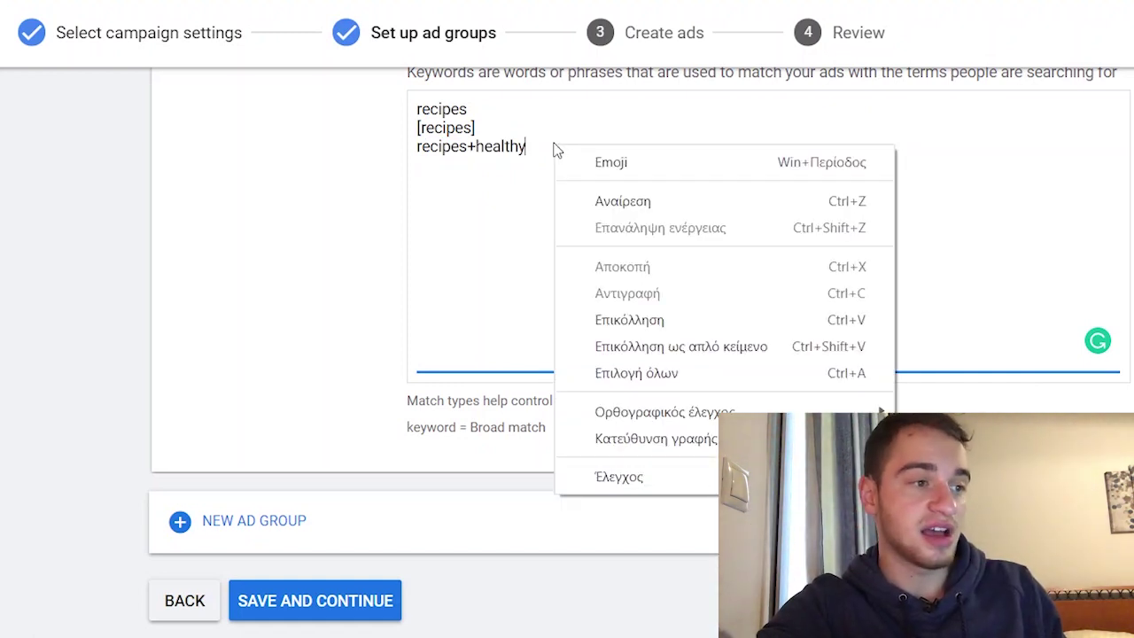
left_click(529, 148)
Step: Move the letters althy from the end of the third keyword into [recipes], making it [recipalthyes]
left_click_drag(526, 147, 494, 147)
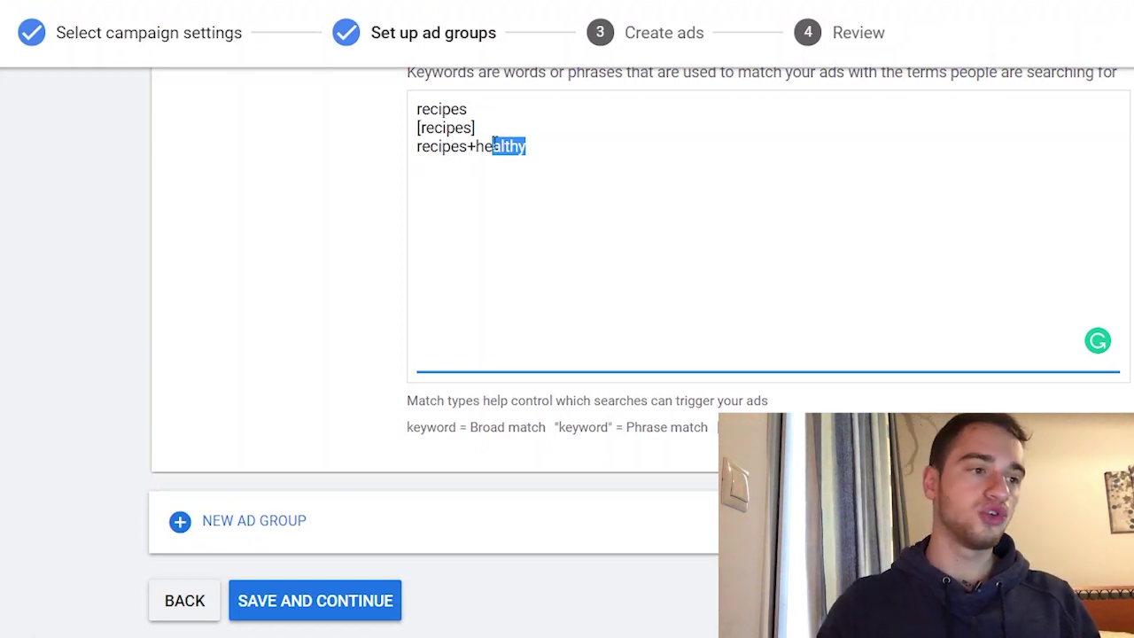
mouse_move(493, 144)
left_mouse_down()
mouse_move(550, 152)
mouse_move(420, 129)
mouse_move(454, 130)
left_mouse_up()
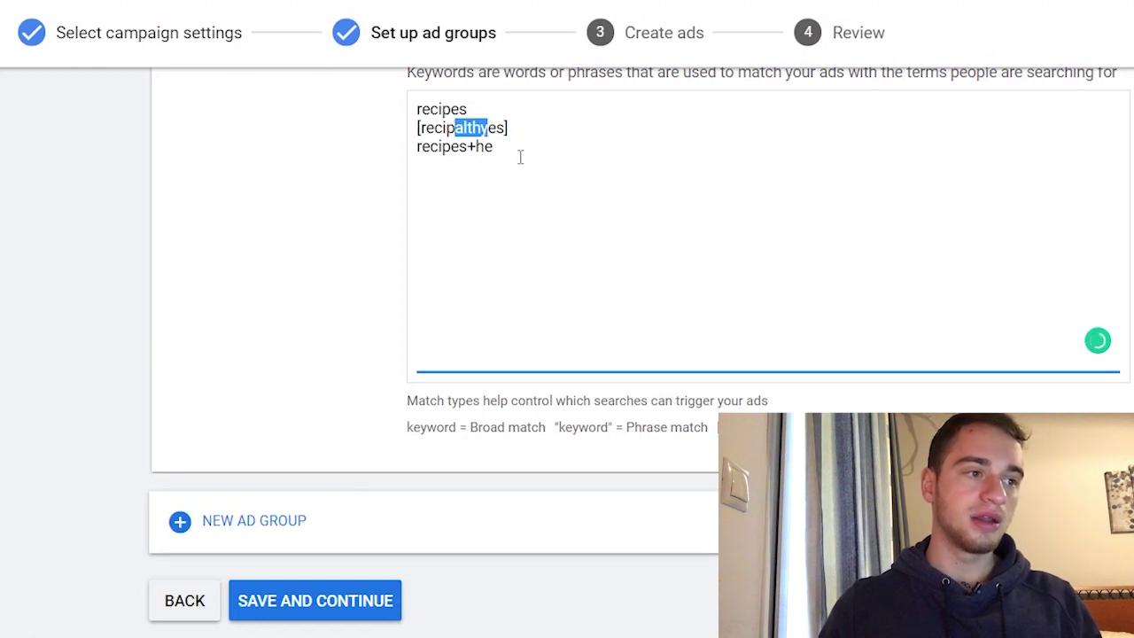
left_click(525, 157)
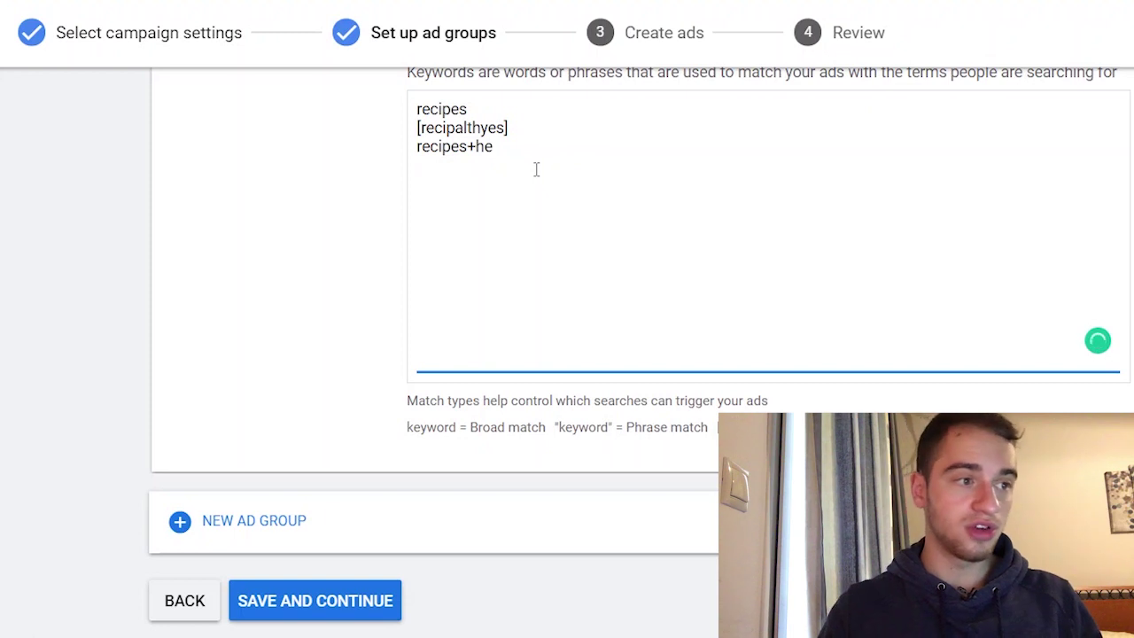
Step: Review the entered keywords and the daily estimates for the RECIPES1 ad group
left_click_drag(494, 147, 416, 128)
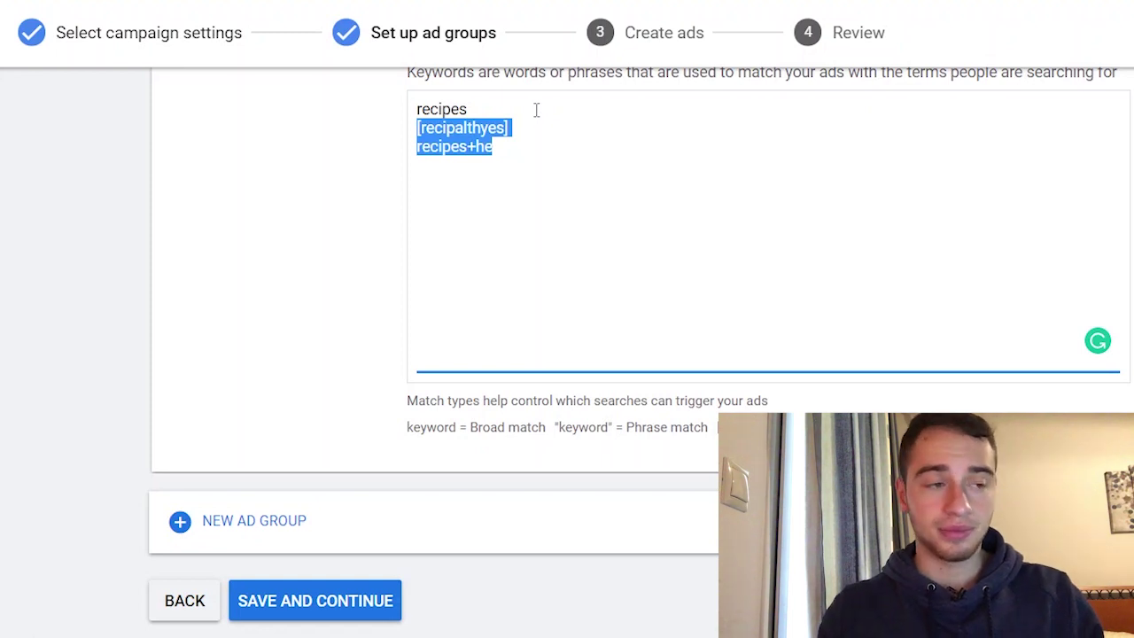
left_click(410, 104)
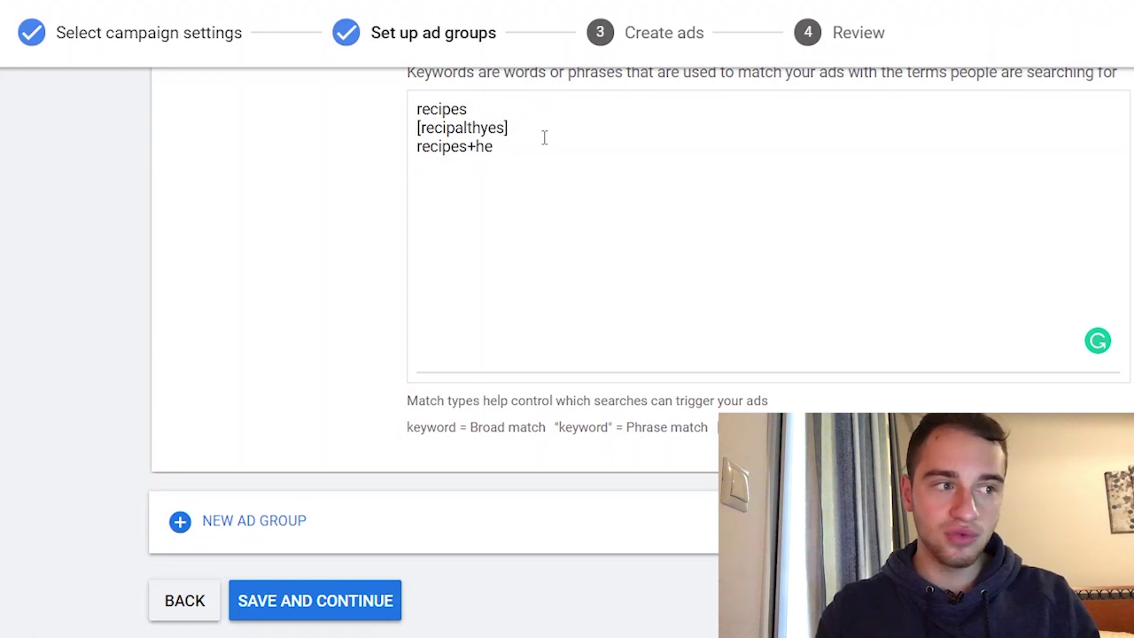
left_click_drag(542, 143, 408, 139)
left_click(524, 161)
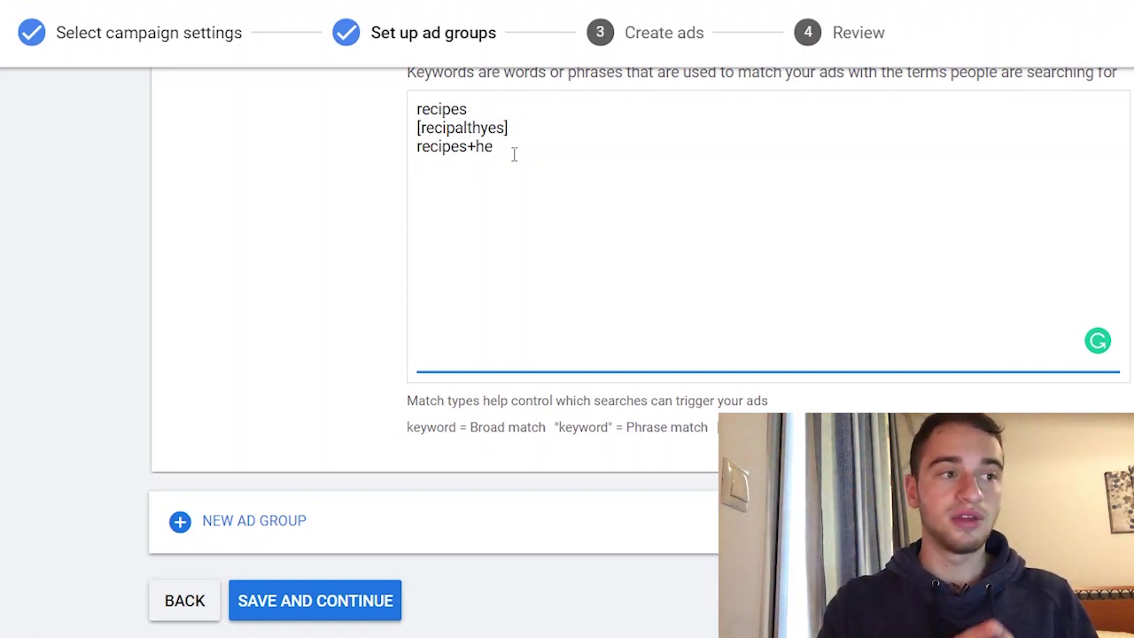
scroll(644, 461, "up", 5)
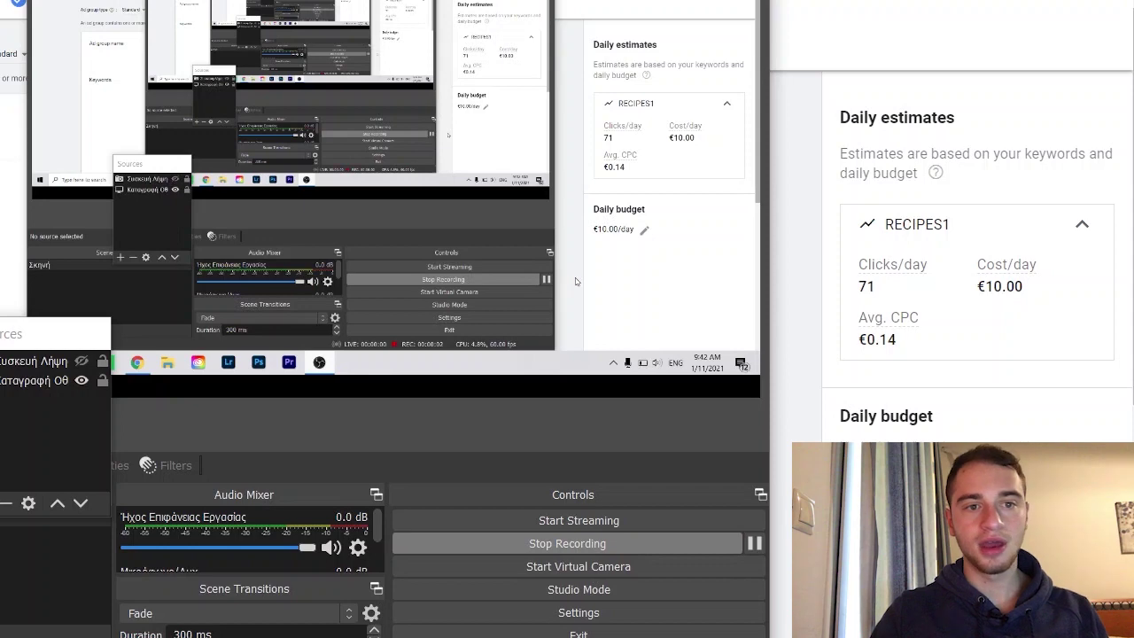
left_click(1003, 417)
scroll(780, 380, "down", 5)
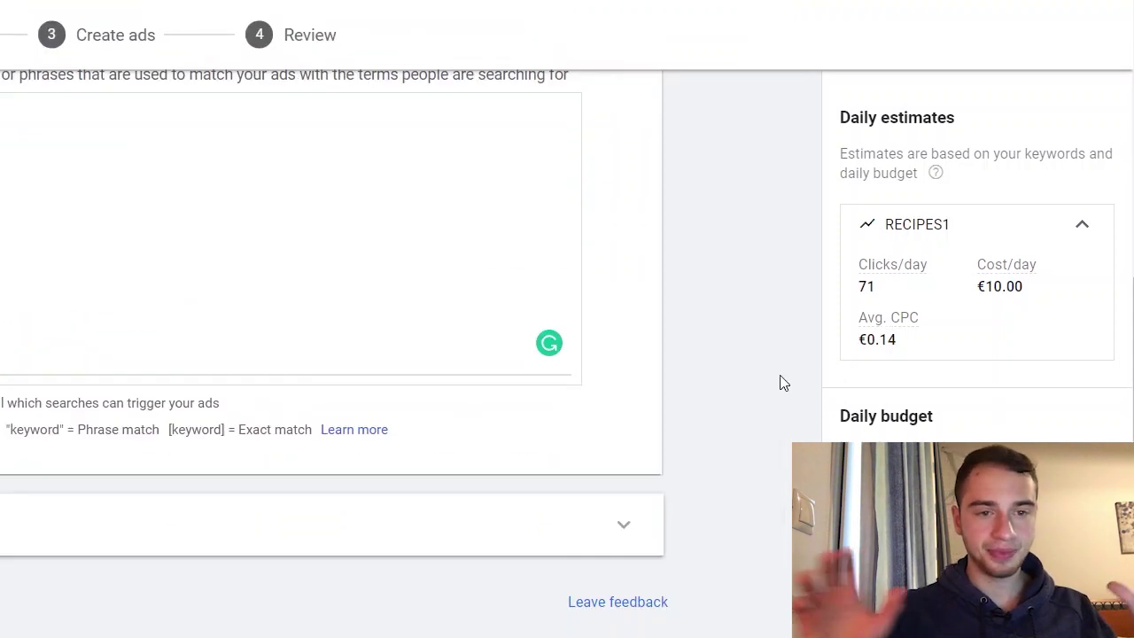
Step: Set Headline 1 of the new text ad for the RECIPES1 ad group to "Best Recipes For Beginners"
scroll(907, 243, "up", 5)
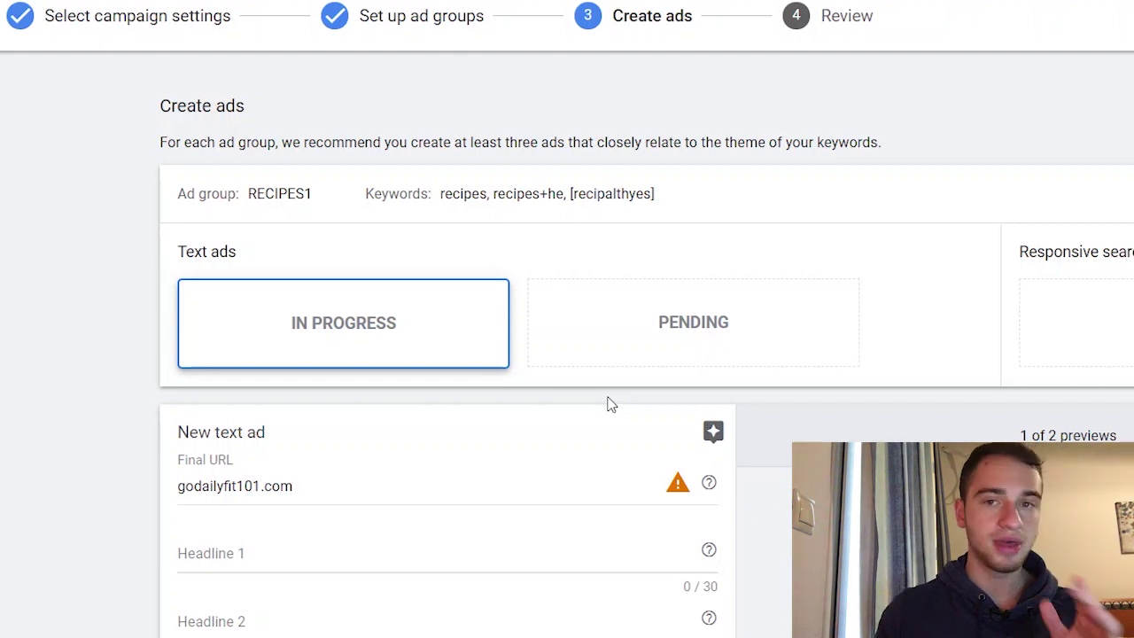
scroll(508, 411, "down", 3)
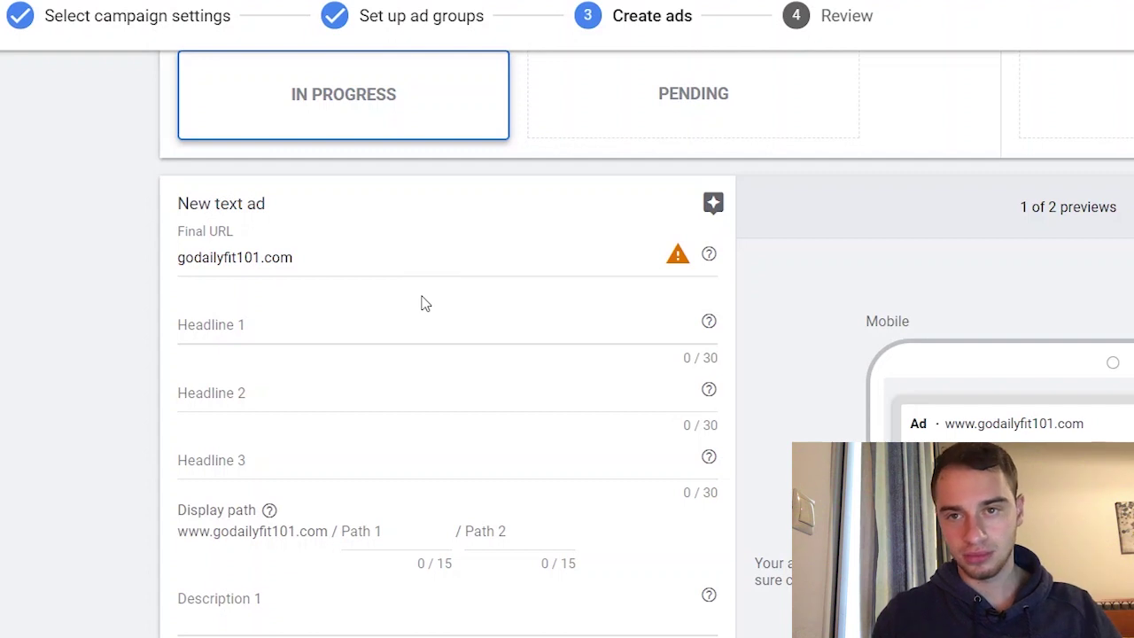
left_click(374, 262)
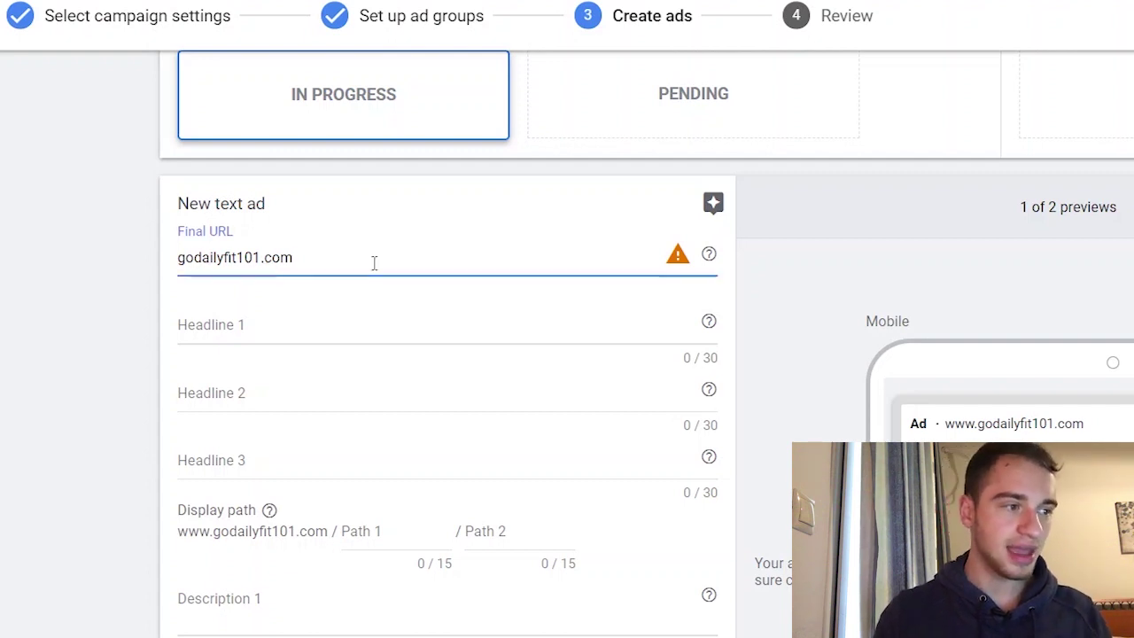
left_click(358, 318)
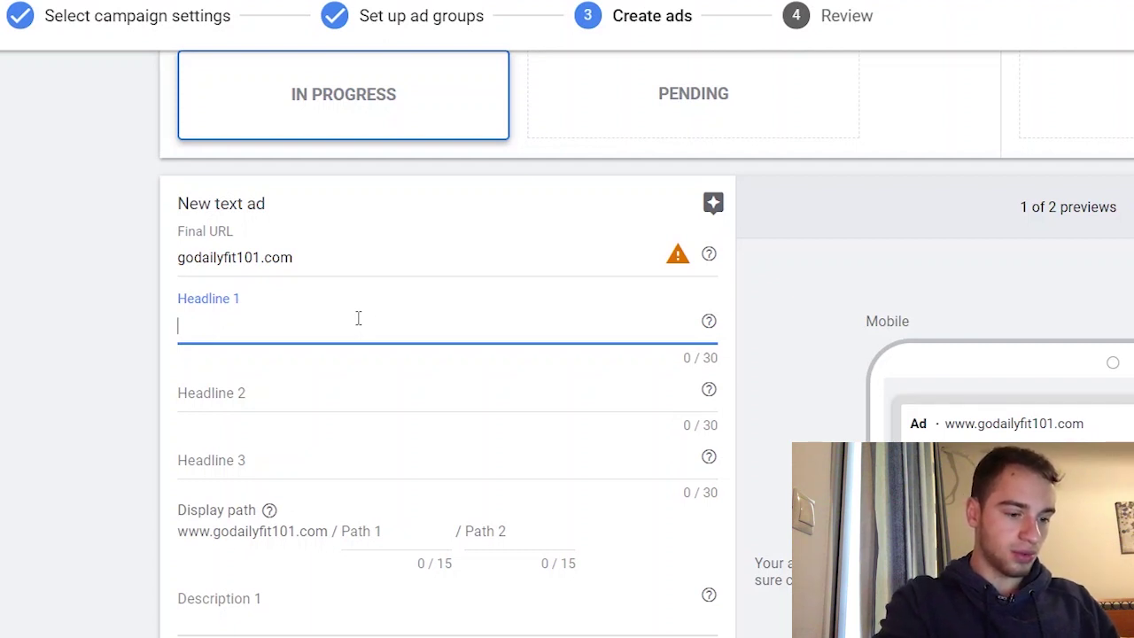
type("Best")
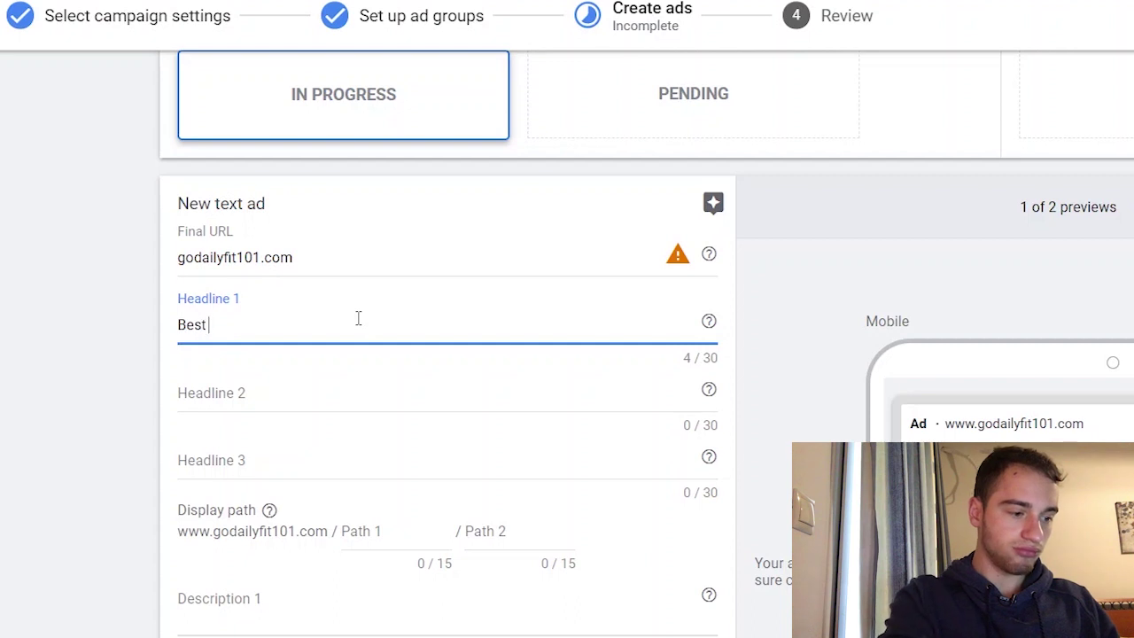
type(" Recipe")
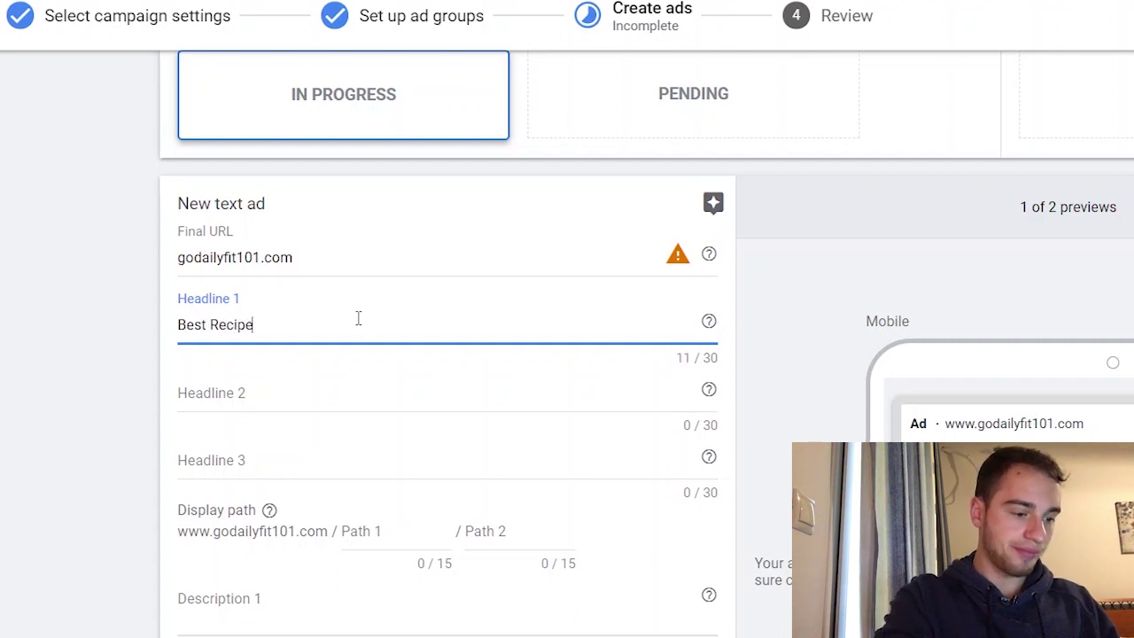
type("s For V")
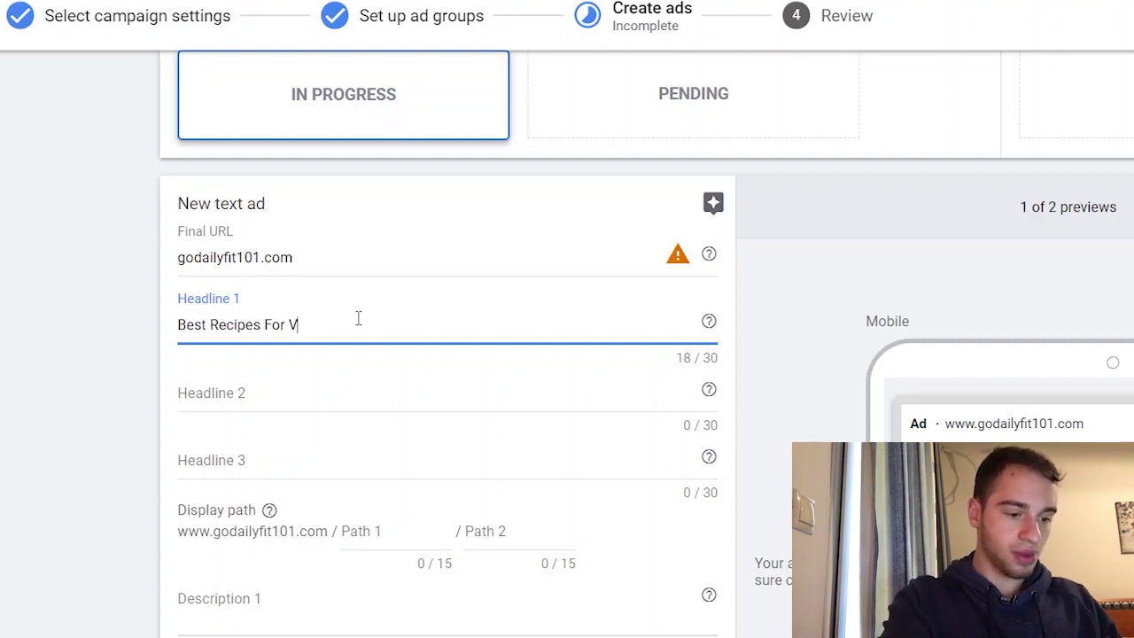
key("BackSpace")
key("BackSpace")
type("Bge")
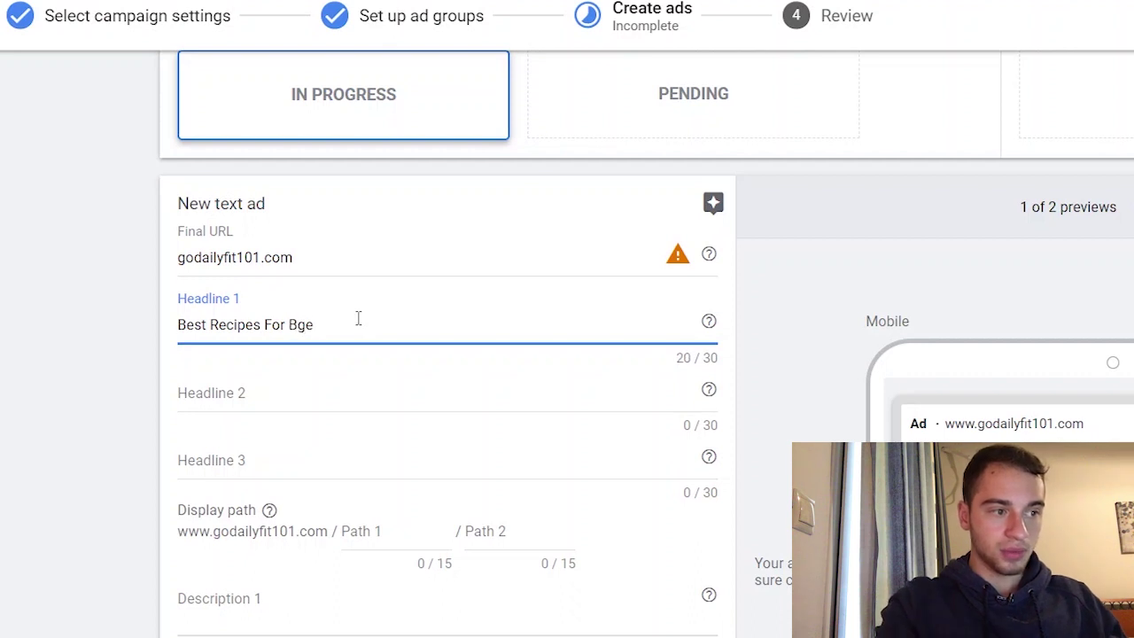
key("BackSpace")
key("BackSpace")
type("eginner")
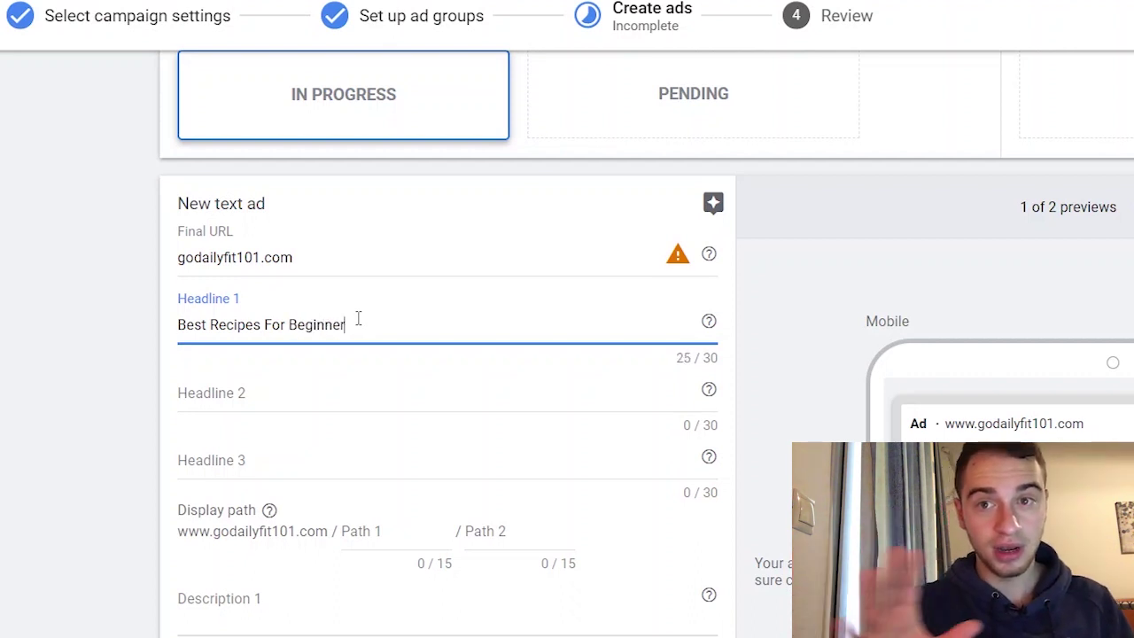
type("s")
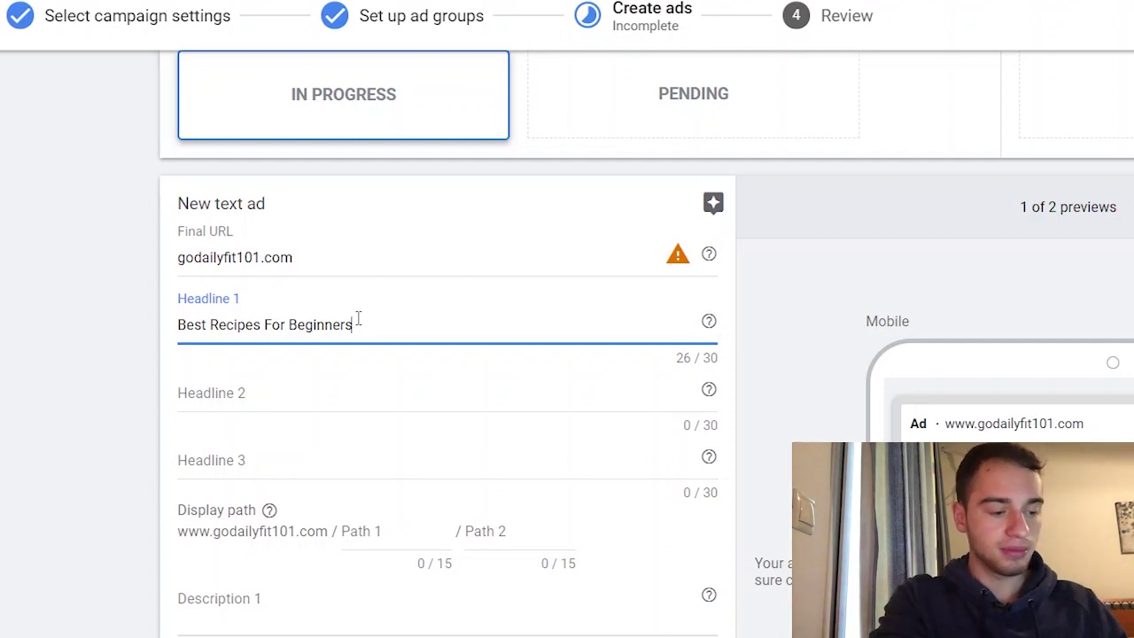
Step: Set Headline 2 to "Impress Your Partner Today" and Headline 3 to "CookBook On Sale Today"
left_click(250, 398)
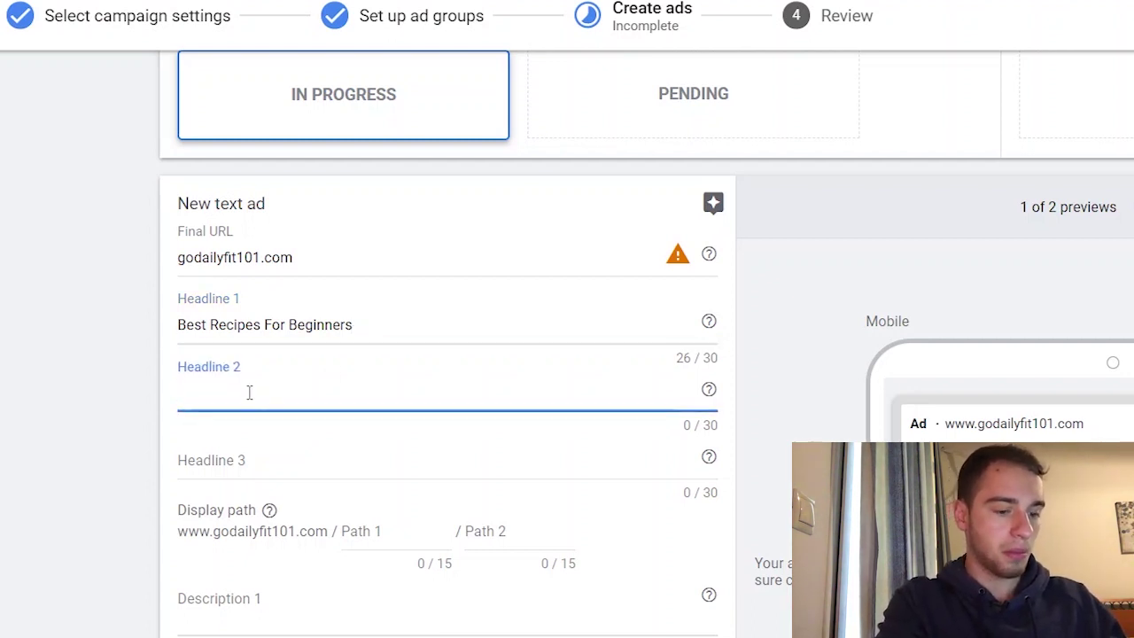
type("Imore")
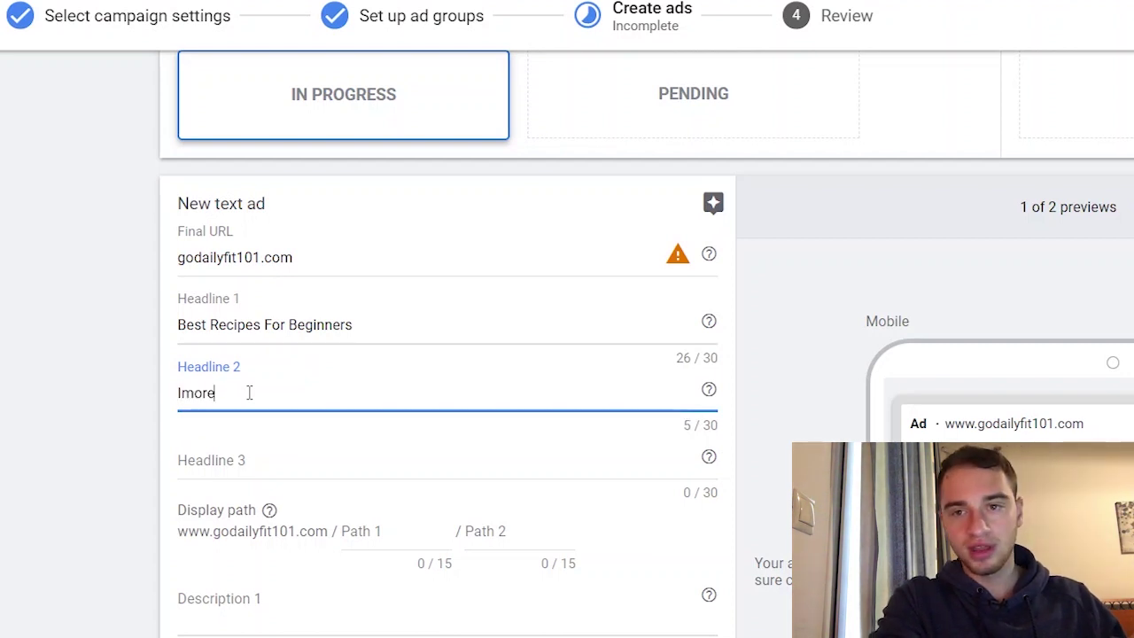
key("BackSpace")
key("BackSpace")
key("BackSpace")
type("press")
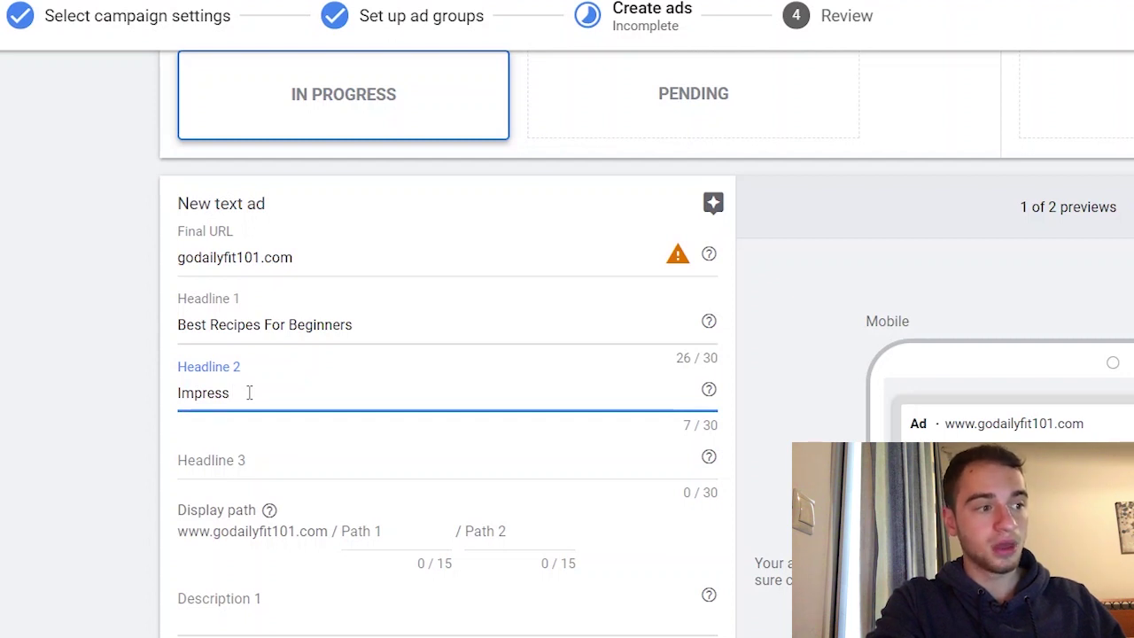
left_click(446, 315)
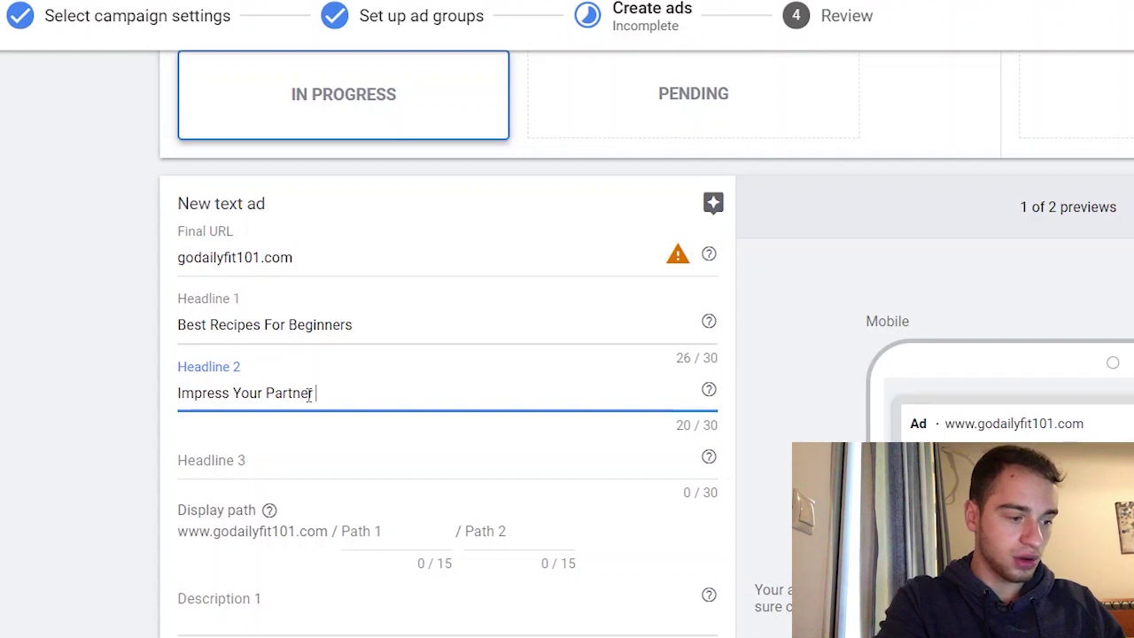
type("Today")
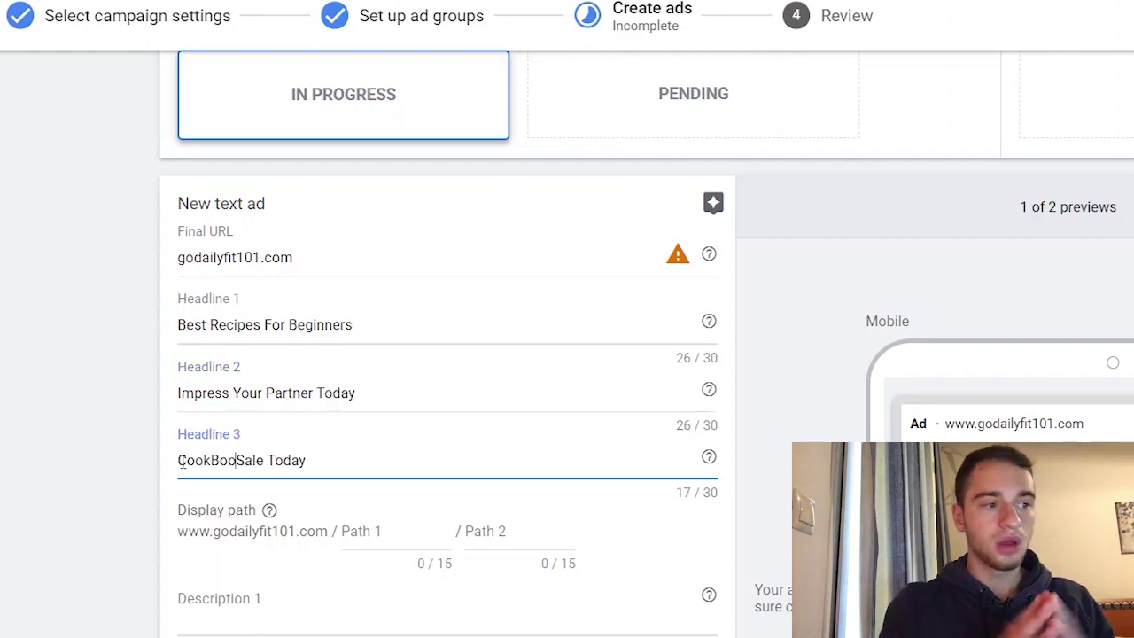
type("k On")
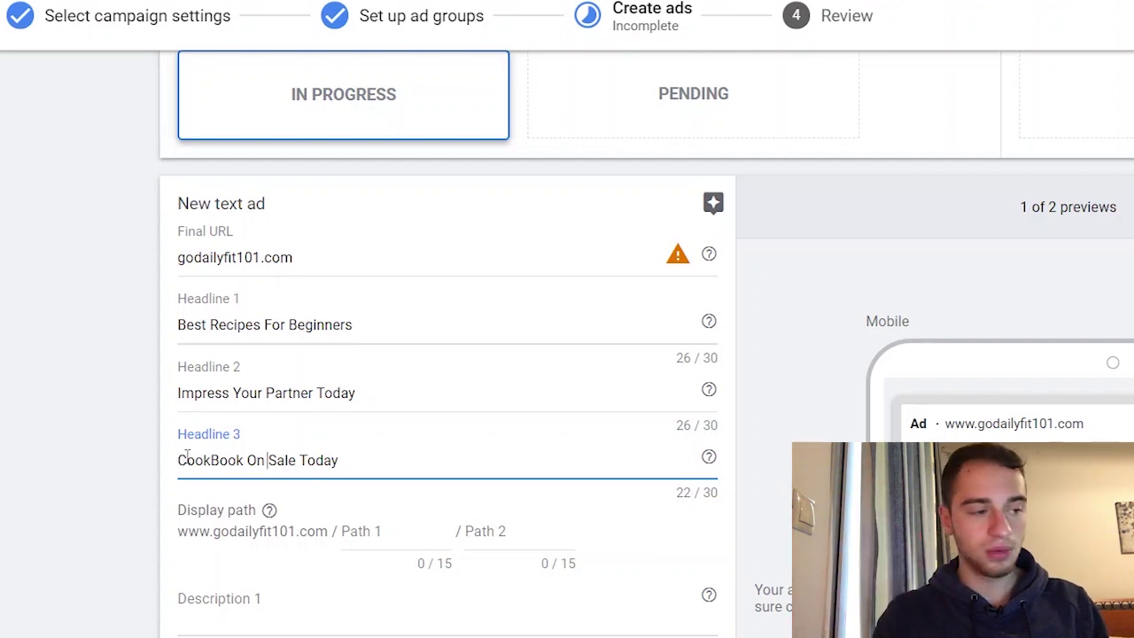
Step: Review the wording of Headlines 2 and 3 and compare it with the mobile ad preview
left_click(257, 392)
left_click_drag(257, 393, 372, 381)
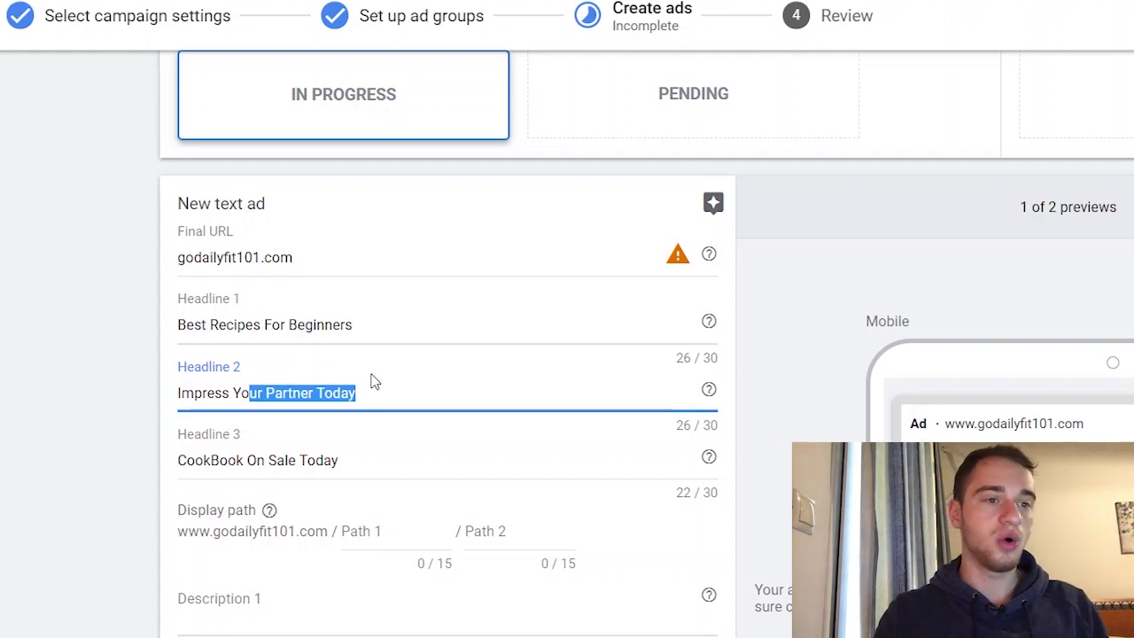
left_click(431, 451)
scroll(432, 450, "down", 2)
scroll(432, 450, "down", 3)
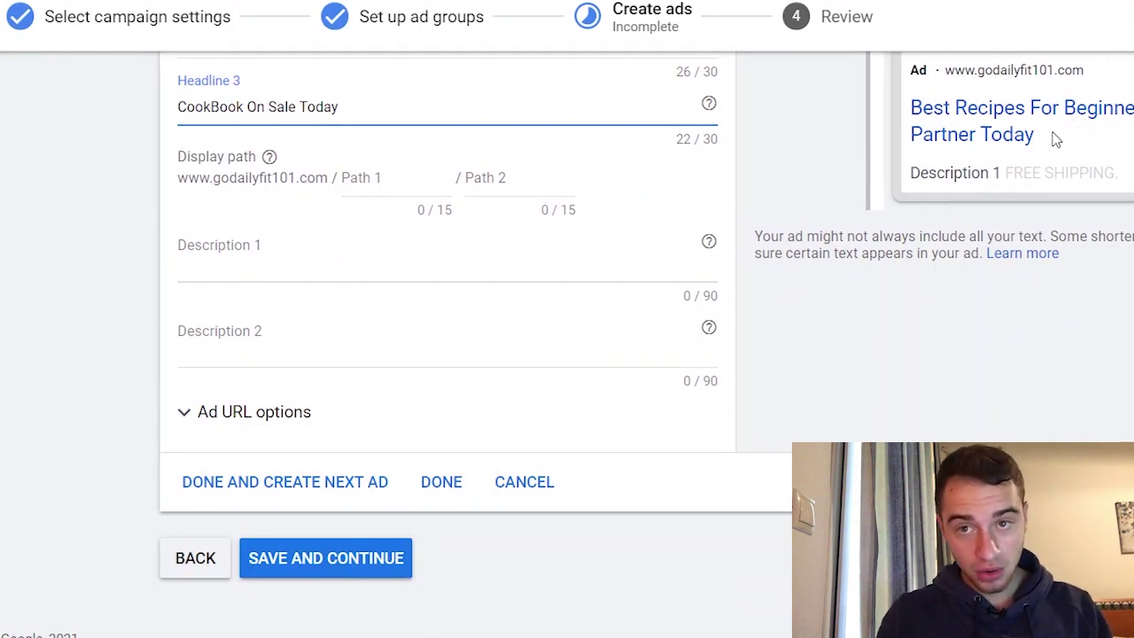
left_click_drag(348, 108, 265, 106)
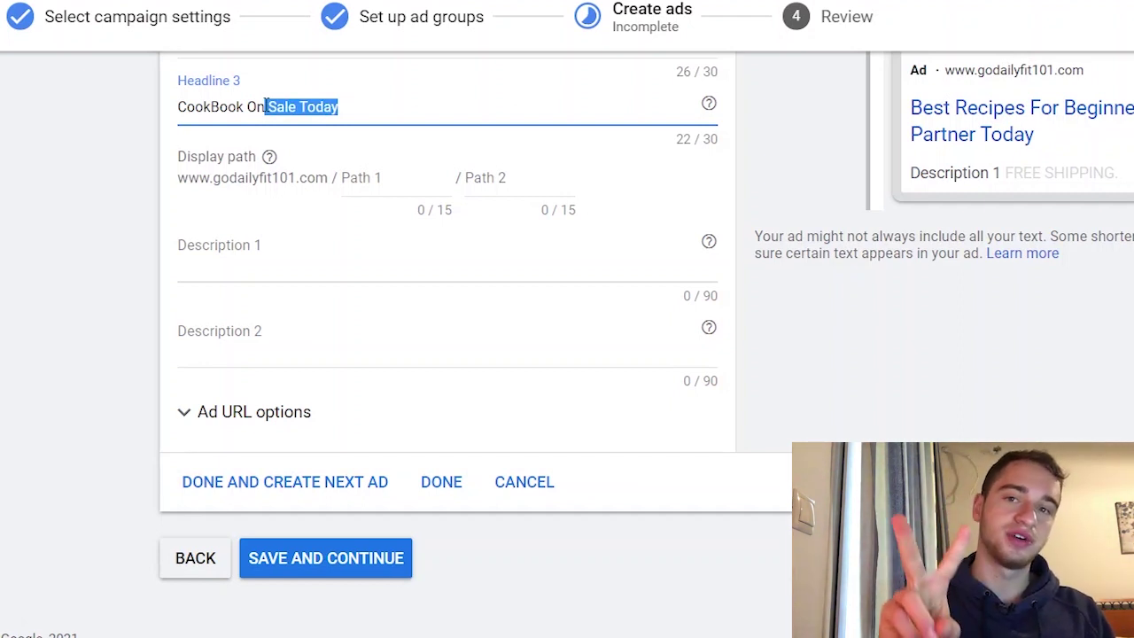
scroll(268, 110, "up", 1)
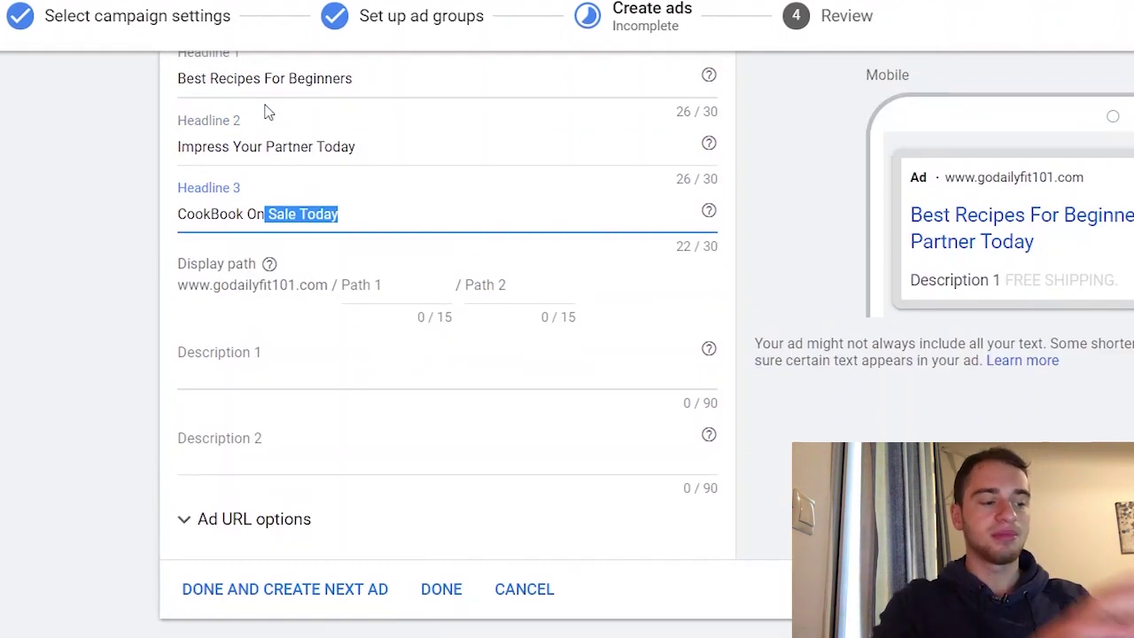
Step: Set the first part of the ad's display path to recipes and check the URL in the mobile preview
left_click(352, 280)
left_click(367, 292)
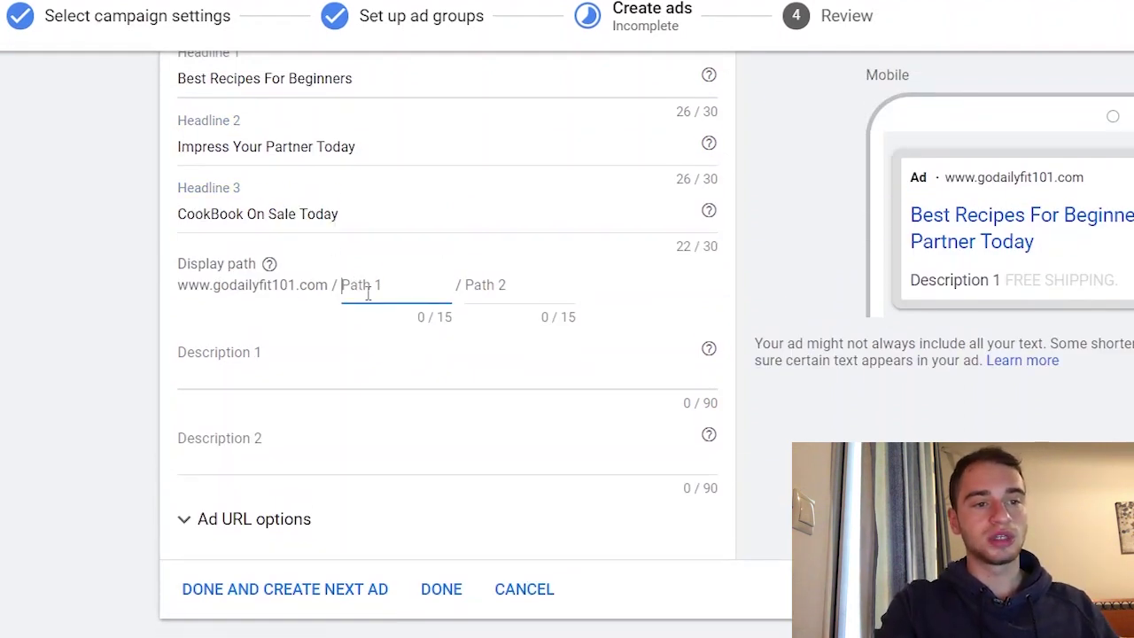
type("recipes")
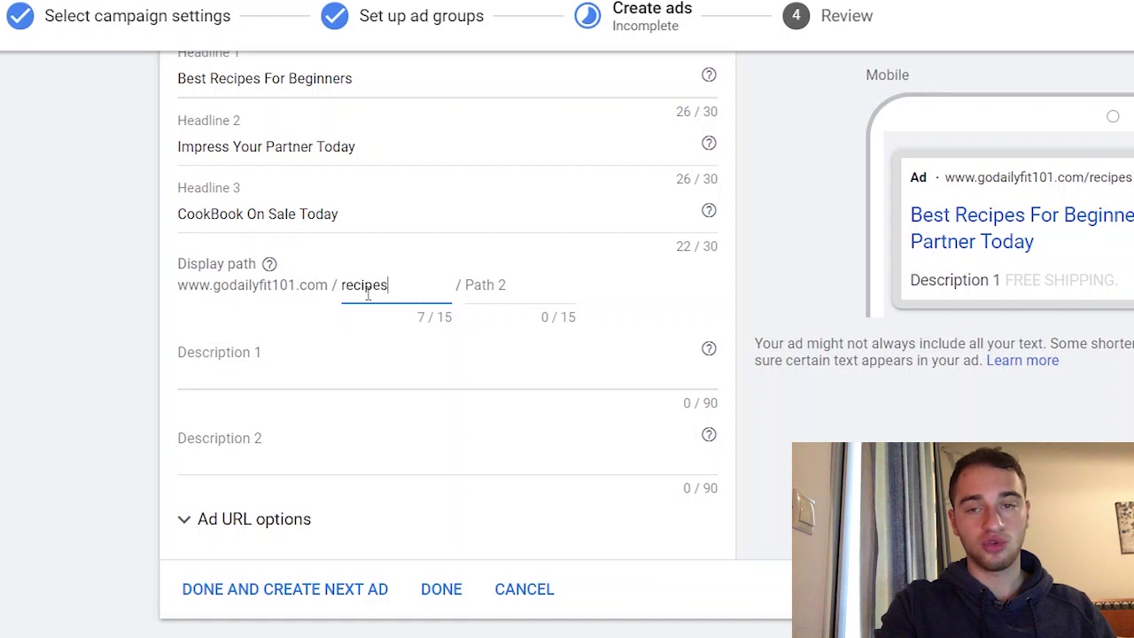
triple_click(1025, 186)
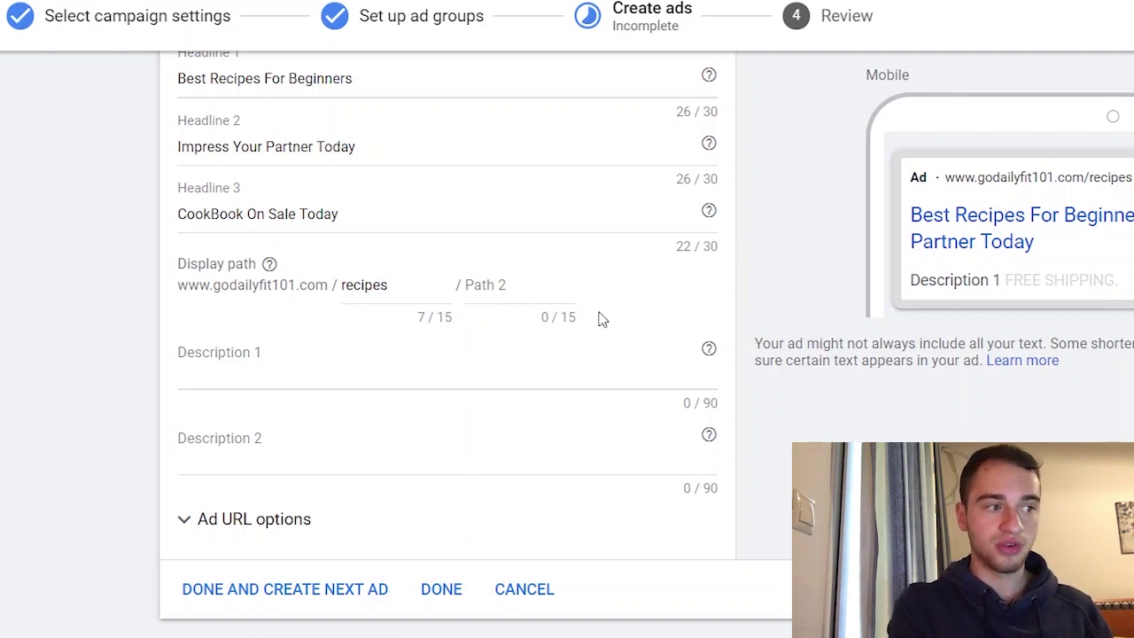
Step: Set Description 1 to "Want to learn the best recipes for beginners?These will impress your partner and friendss"
left_click(325, 363)
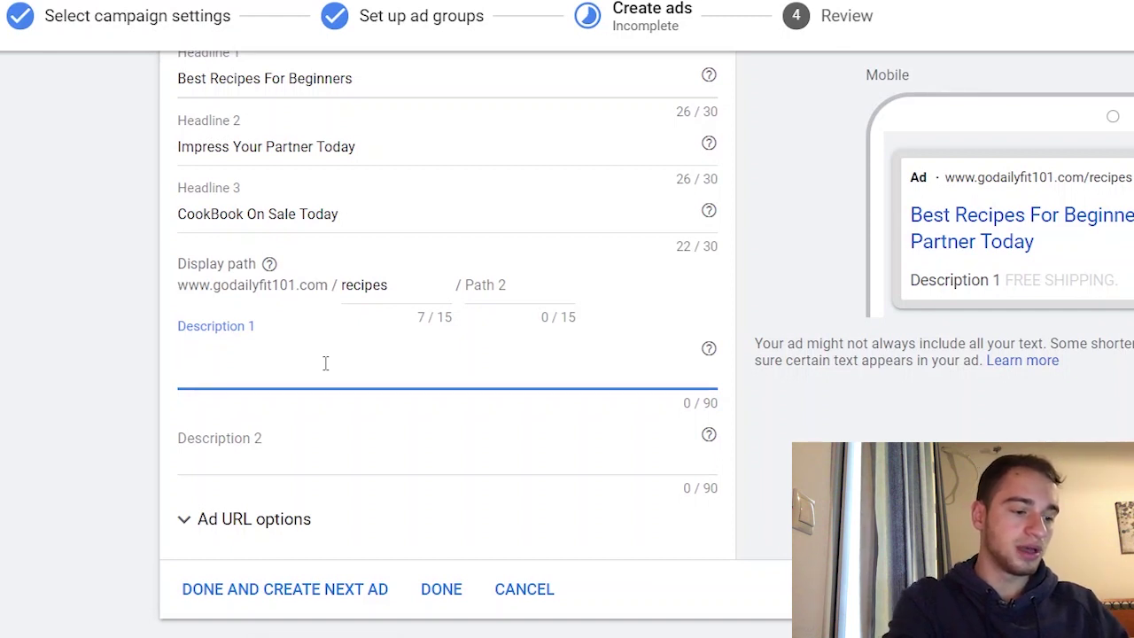
type("Don't")
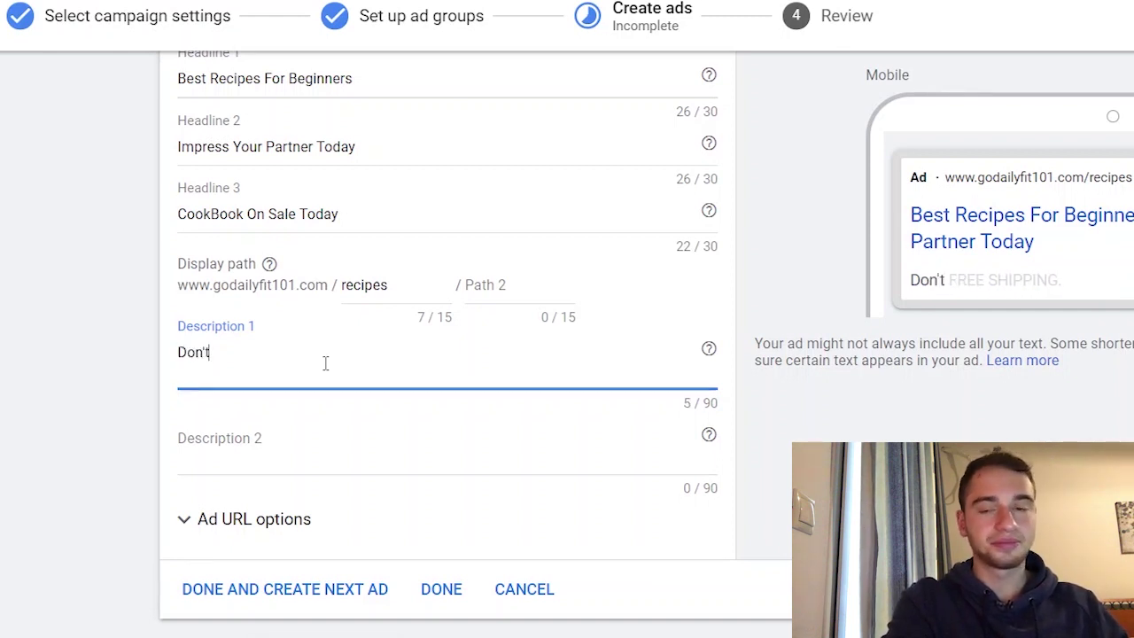
type(" buy any")
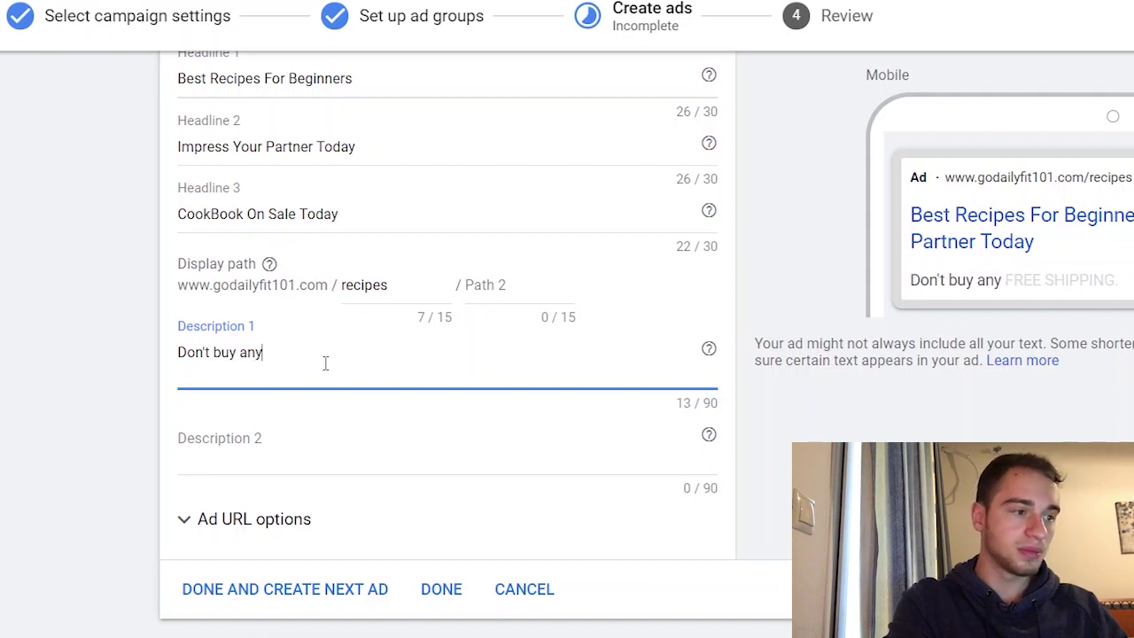
key("ctrl+a")
type("Want to learn the best recipes for beginners?These will impress your")
type("partner and")
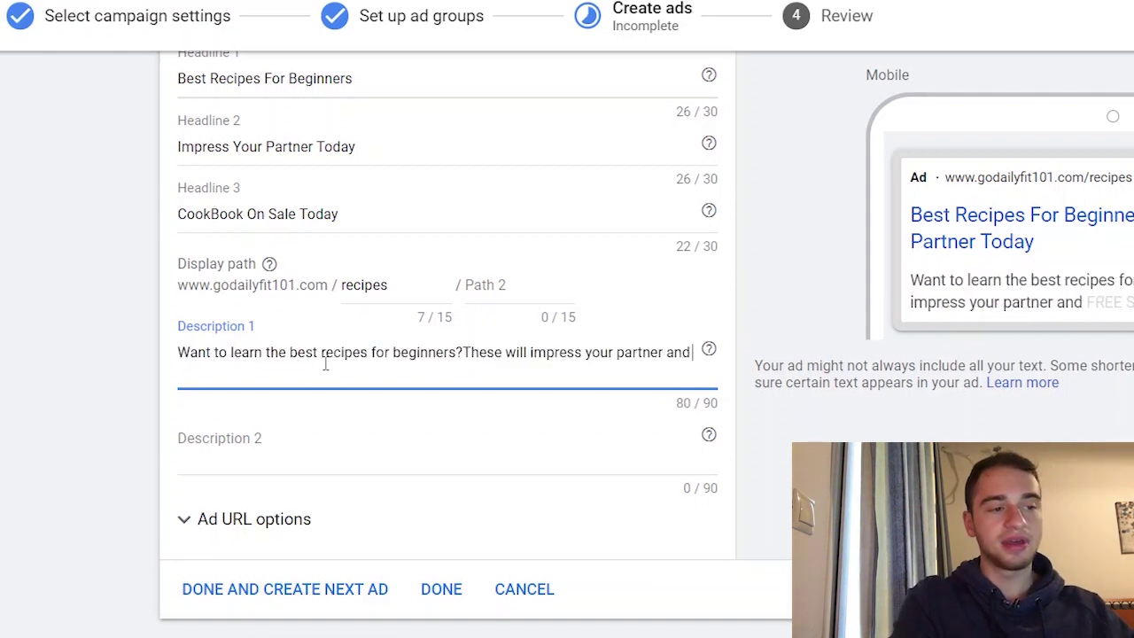
type(" fr")
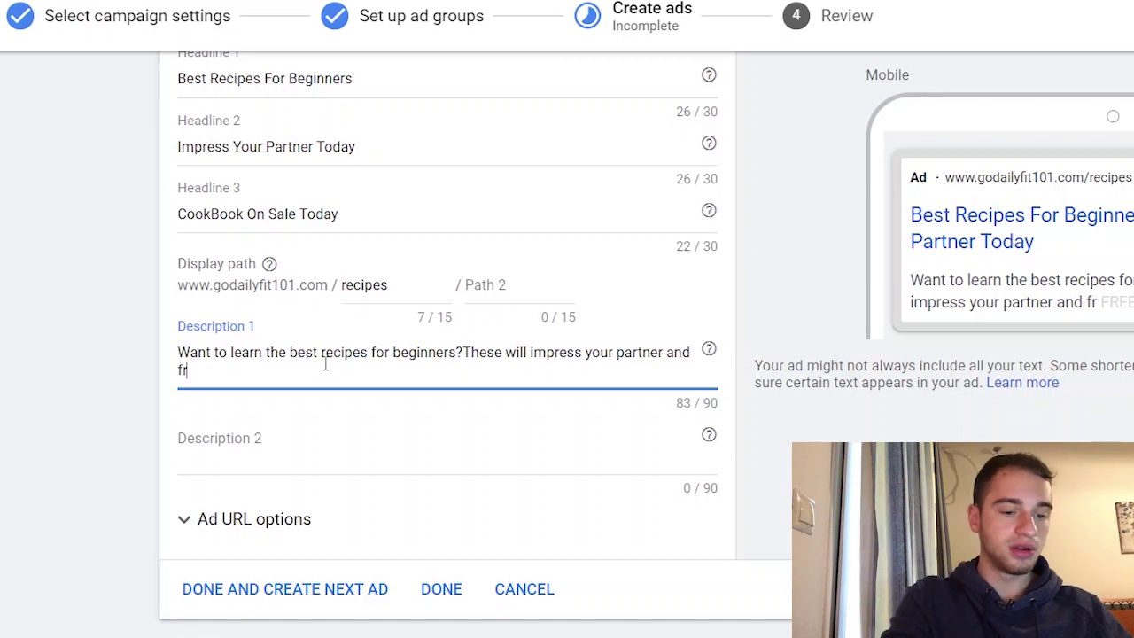
type("ineds")
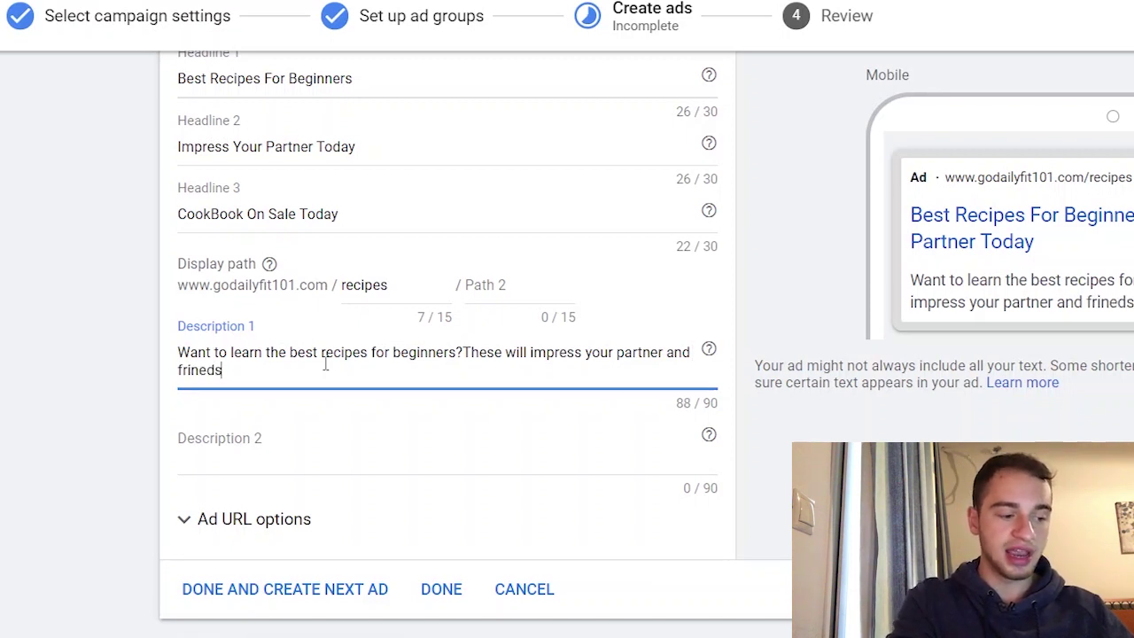
key("BackSpace")
key("BackSpace")
key("BackSpace")
key("BackSpace")
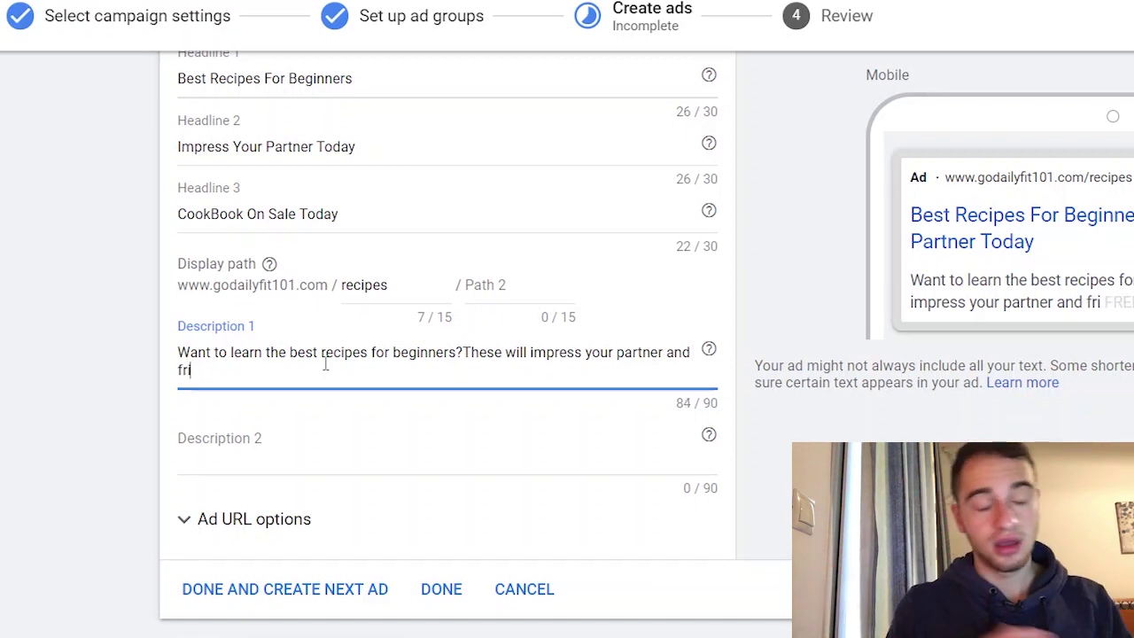
type("endss")
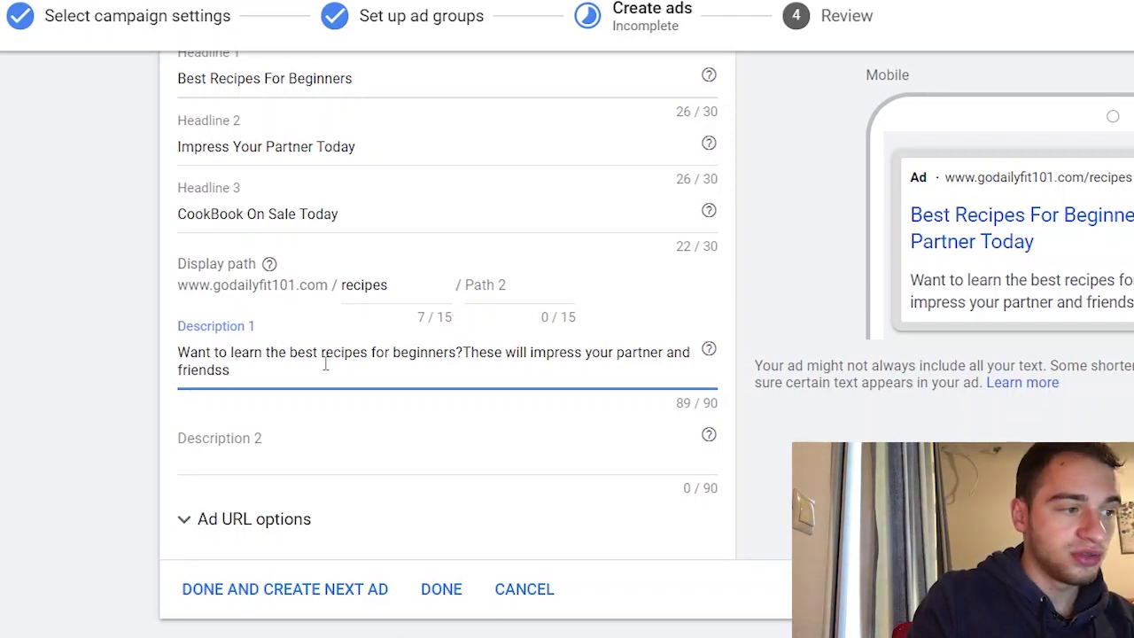
Step: Fill Description 2 of the text ad with the placeholder text ygyigigii
scroll(324, 364, "down", 1)
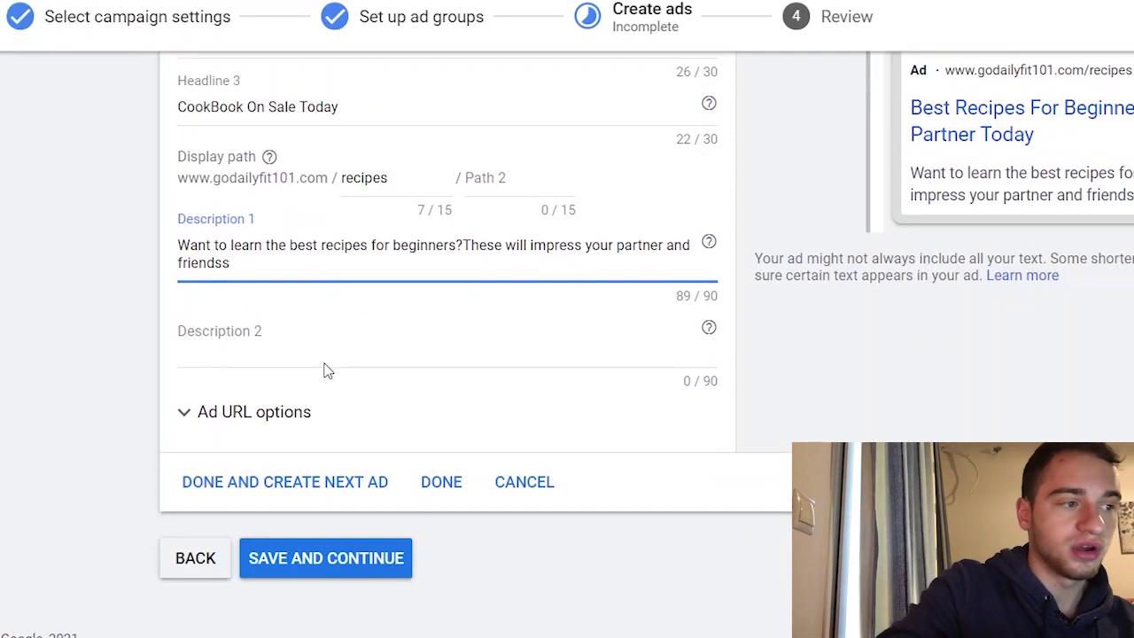
left_click(280, 348)
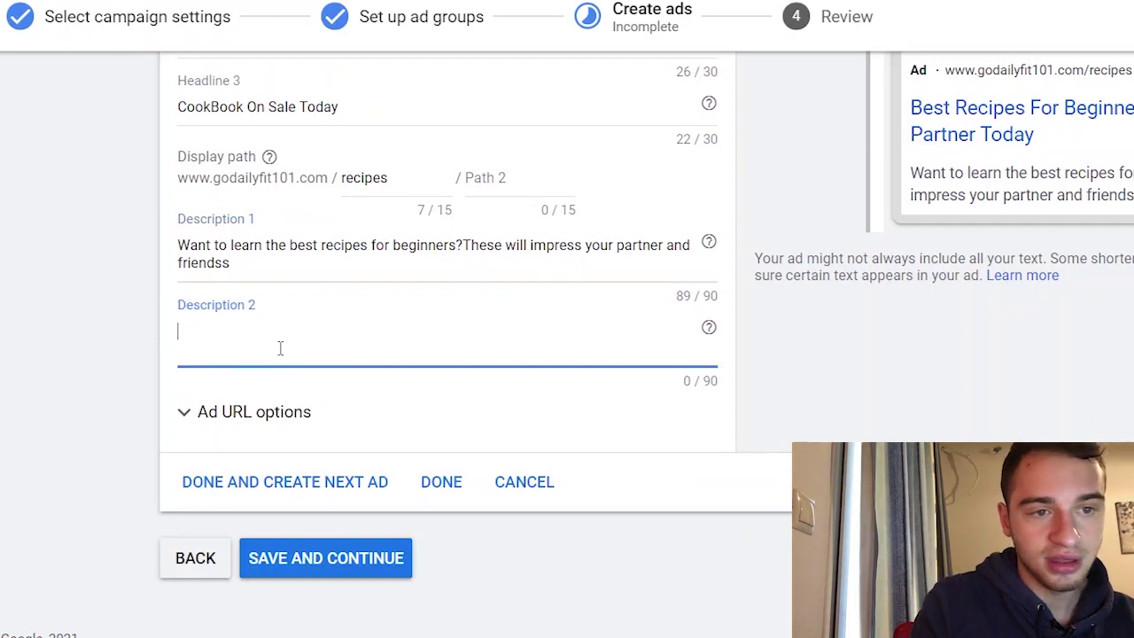
type("ygyigigii")
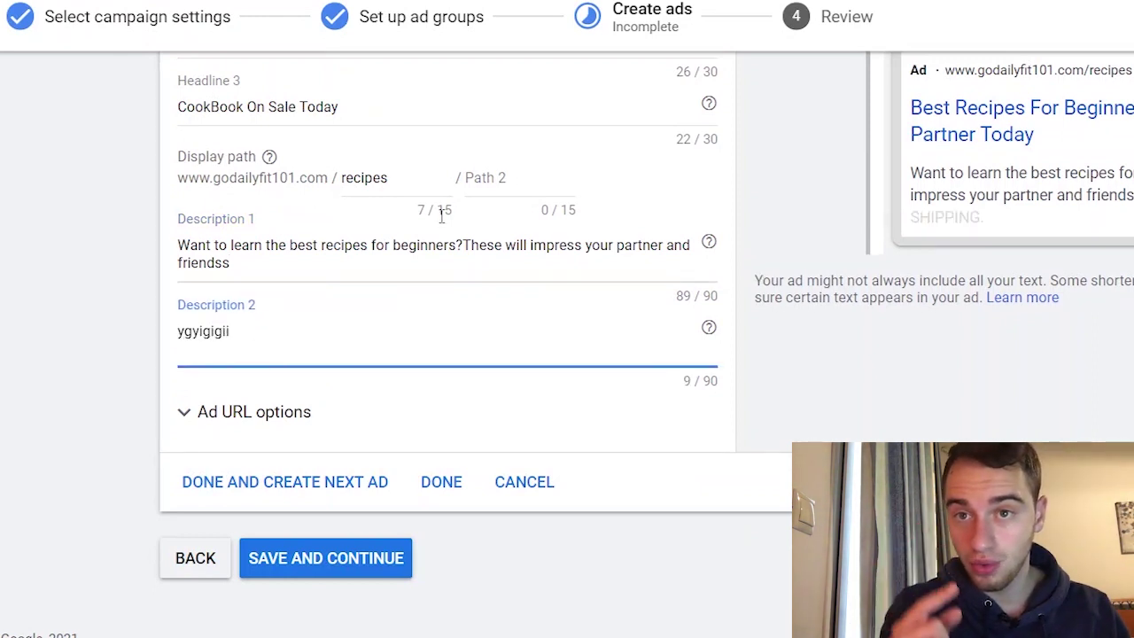
key("Tab")
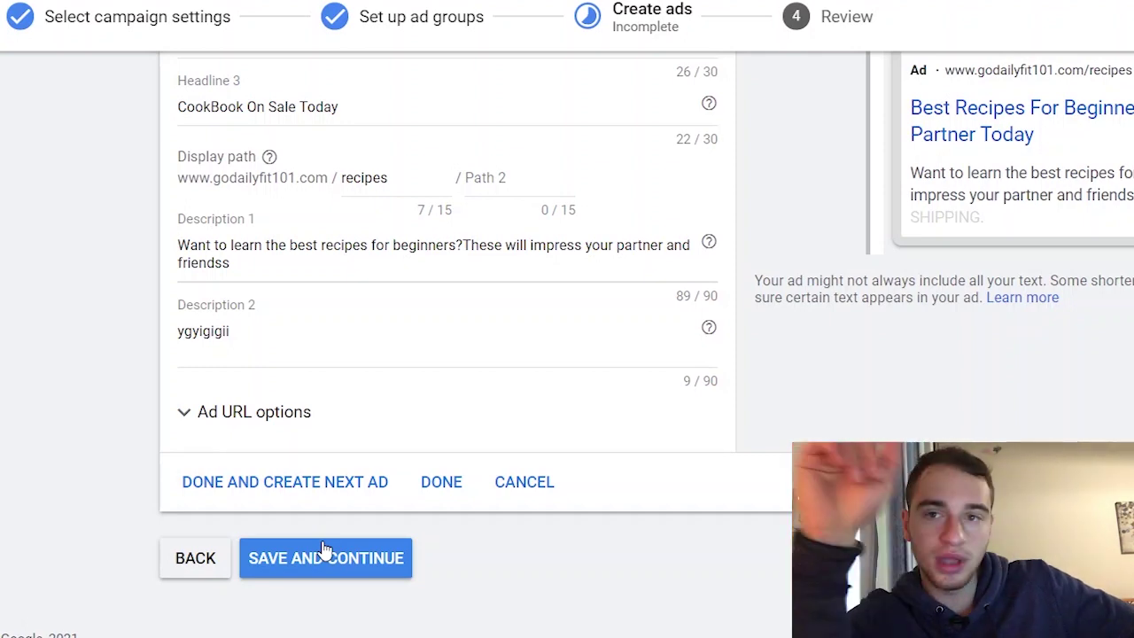
Step: Look over the text ad's final URL, headlines, display path and descriptions
scroll(323, 549, "up", 5)
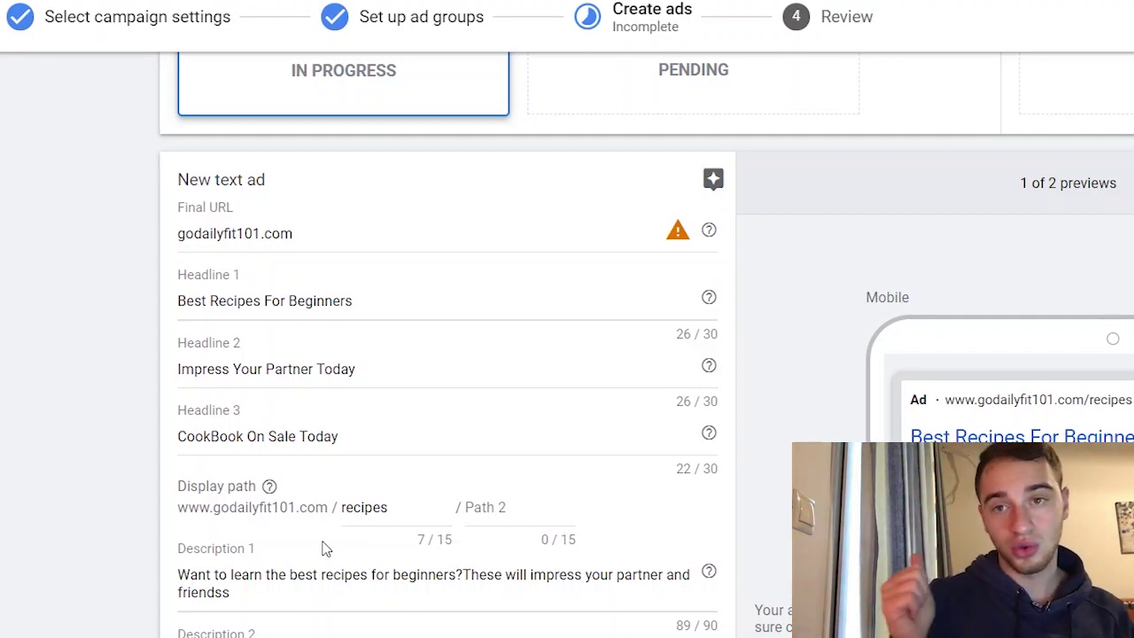
scroll(325, 549, "down", 4)
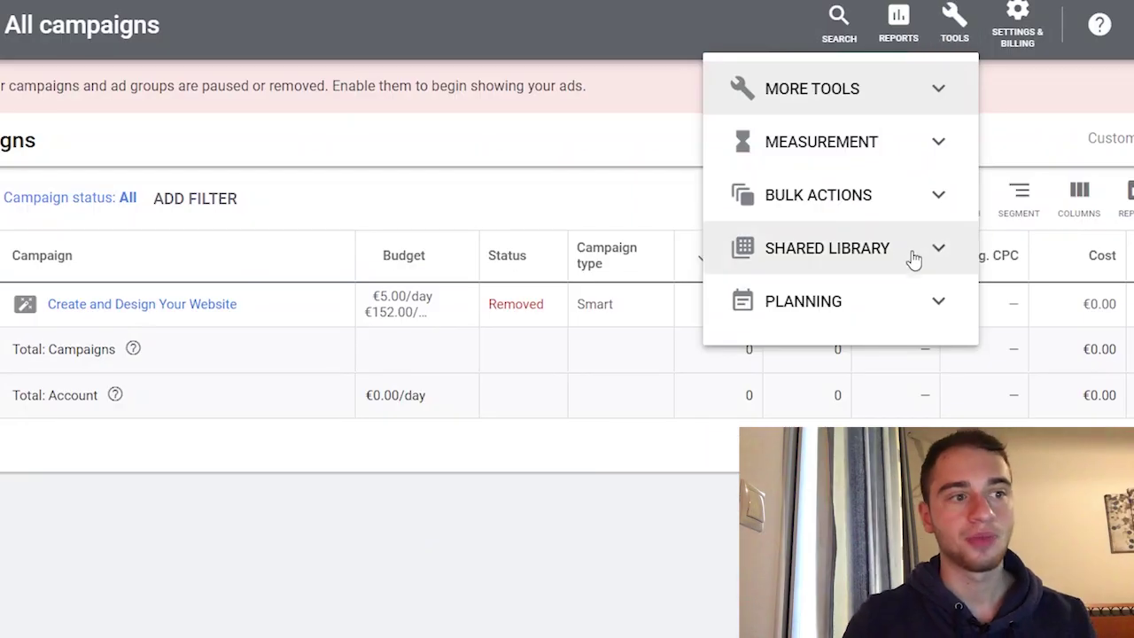
Step: Open Keyword Planner from the campaigns overview and start discovering new keywords
left_click(906, 299)
left_click(848, 390)
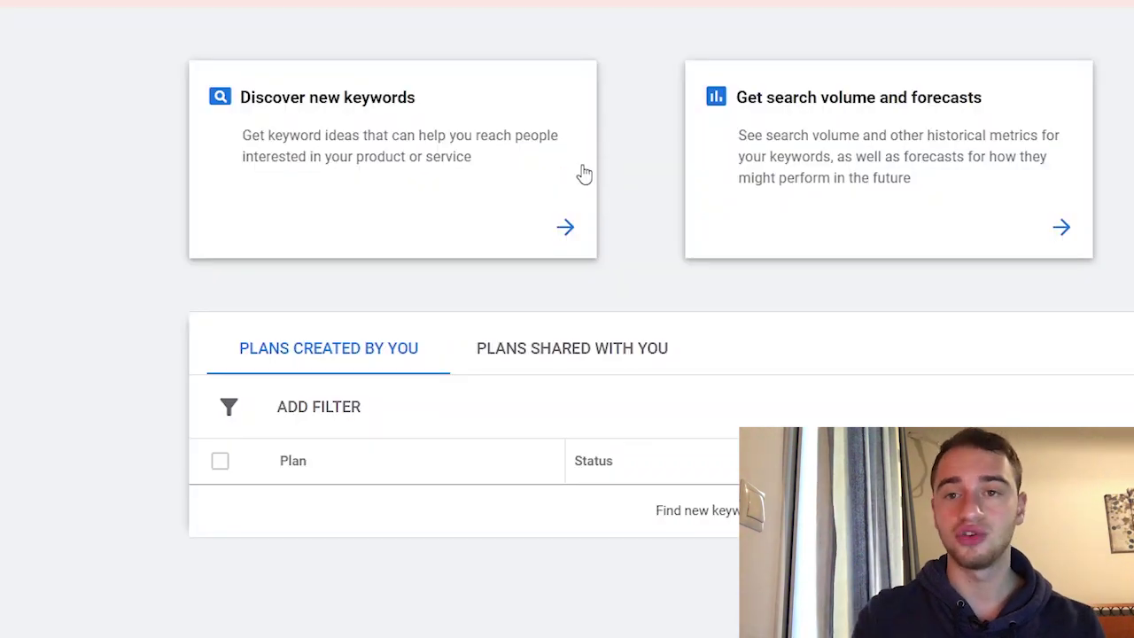
left_click(286, 292)
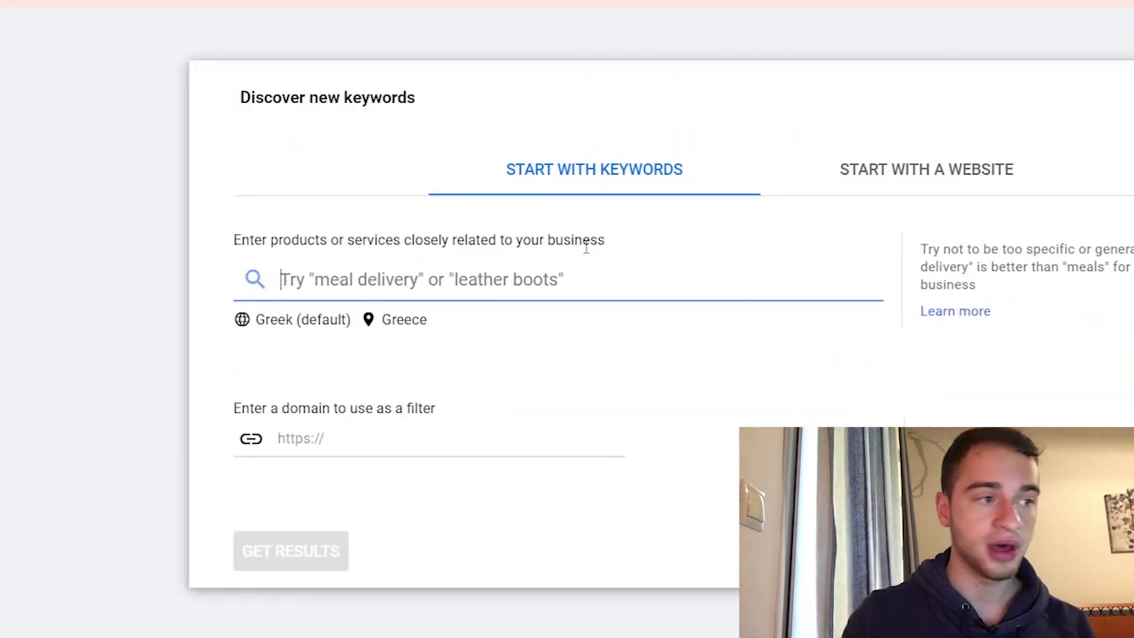
Step: Set the keyword search language to English and replace the target location with the country United States
left_click(321, 322)
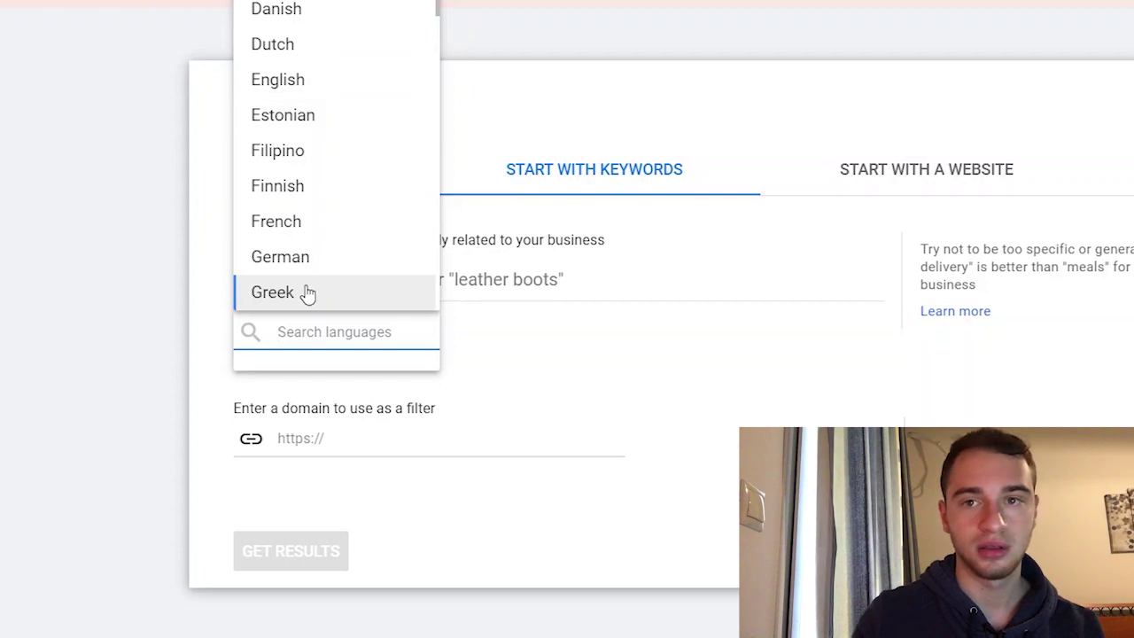
scroll(348, 222, "down", 3)
scroll(335, 88, "up", 3)
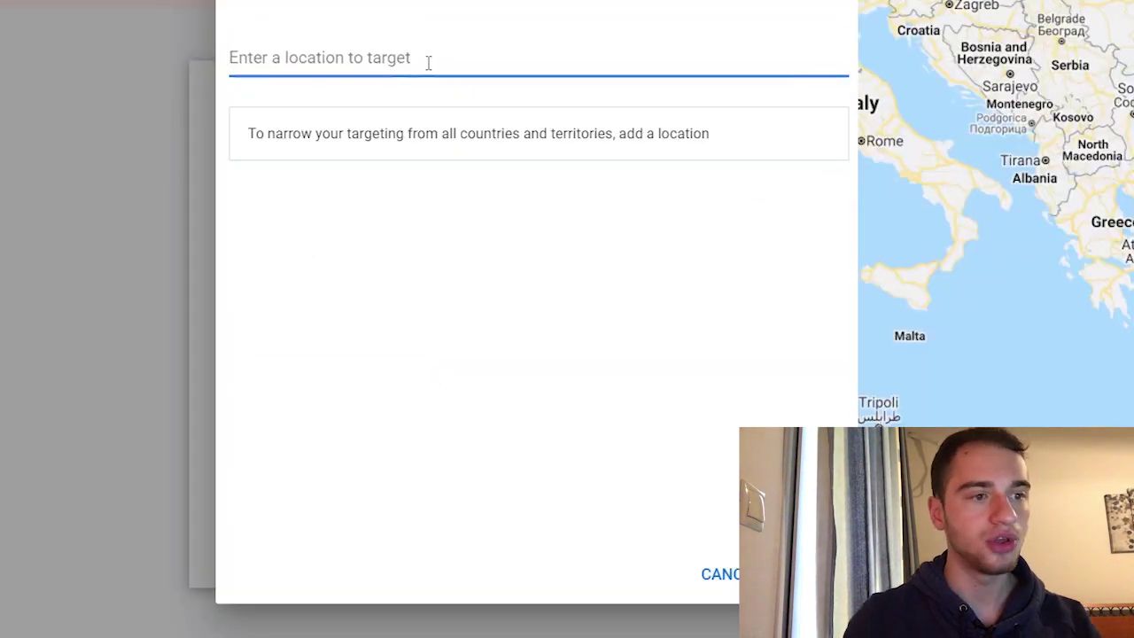
type("us")
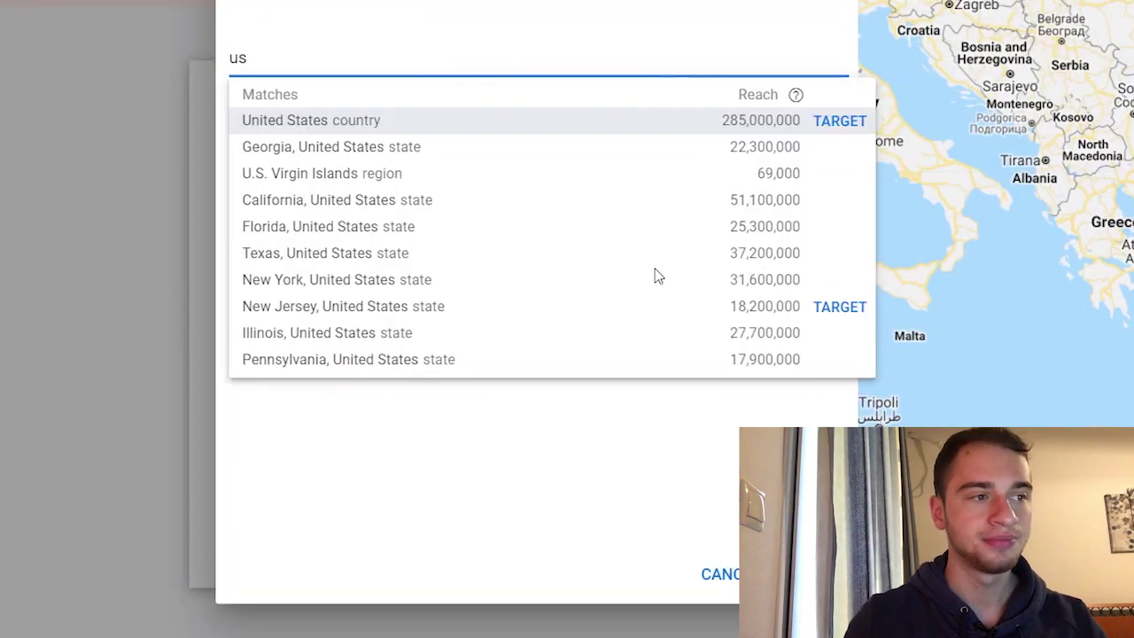
left_click(833, 124)
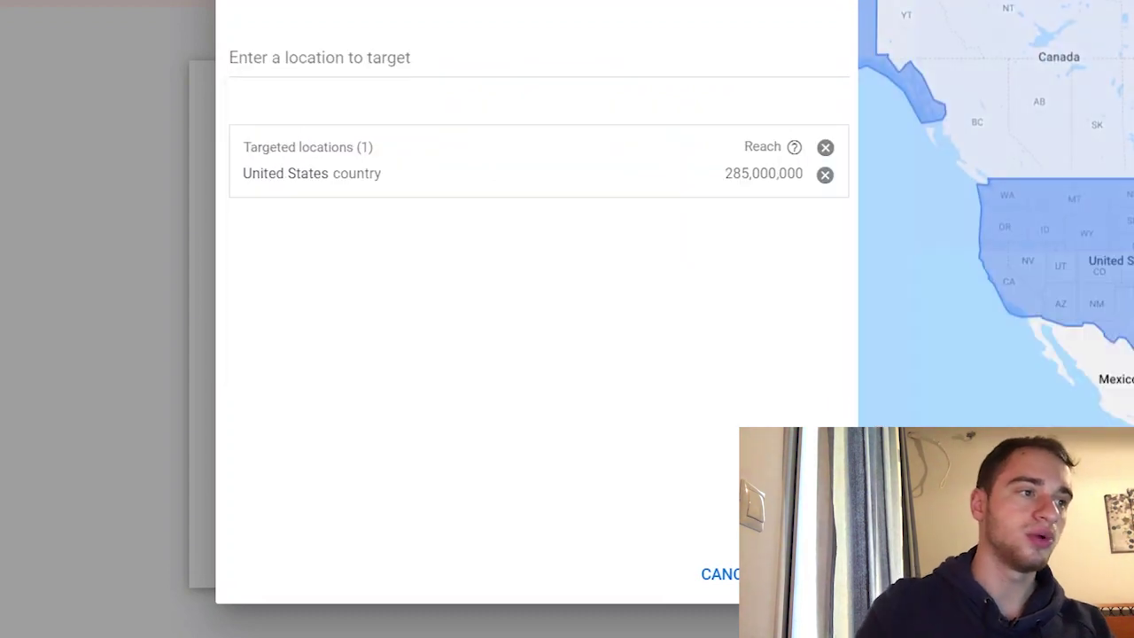
left_click(780, 574)
Step: Get keyword ideas for the phrase "recipes for beginners"
left_click(386, 271)
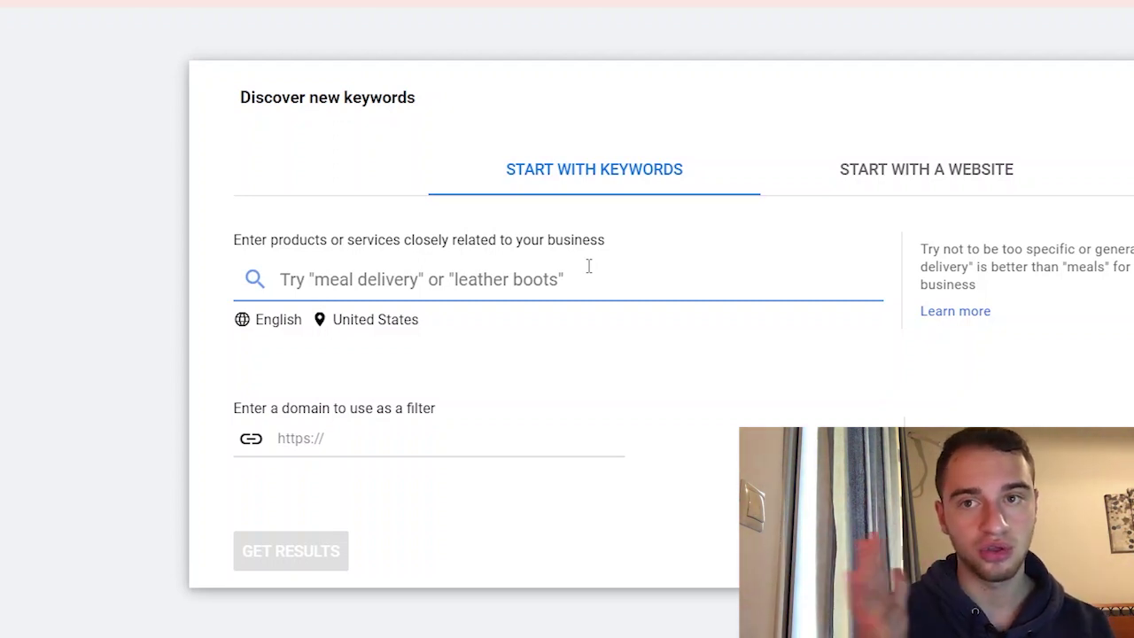
type("recies")
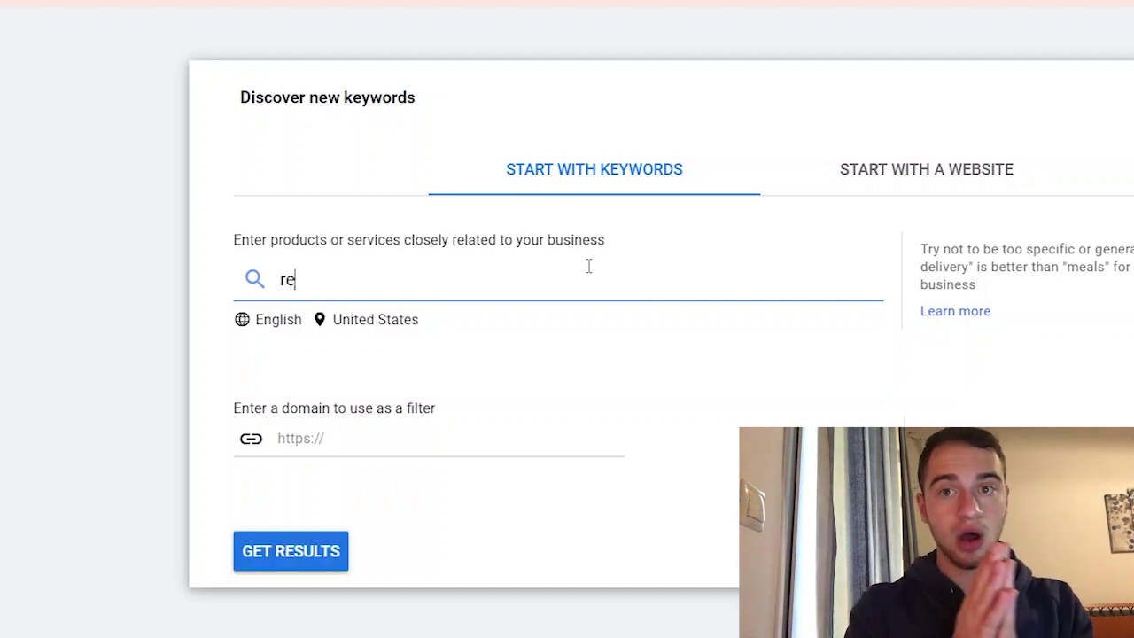
key("BackSpace")
key("BackSpace")
type("pes ")
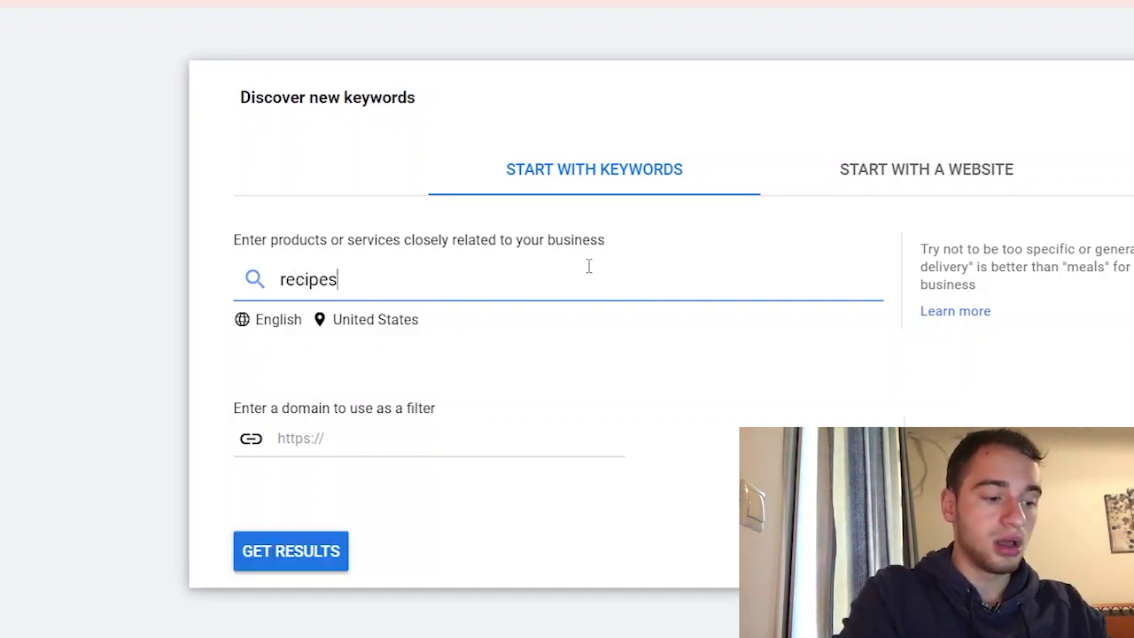
type("for beginners")
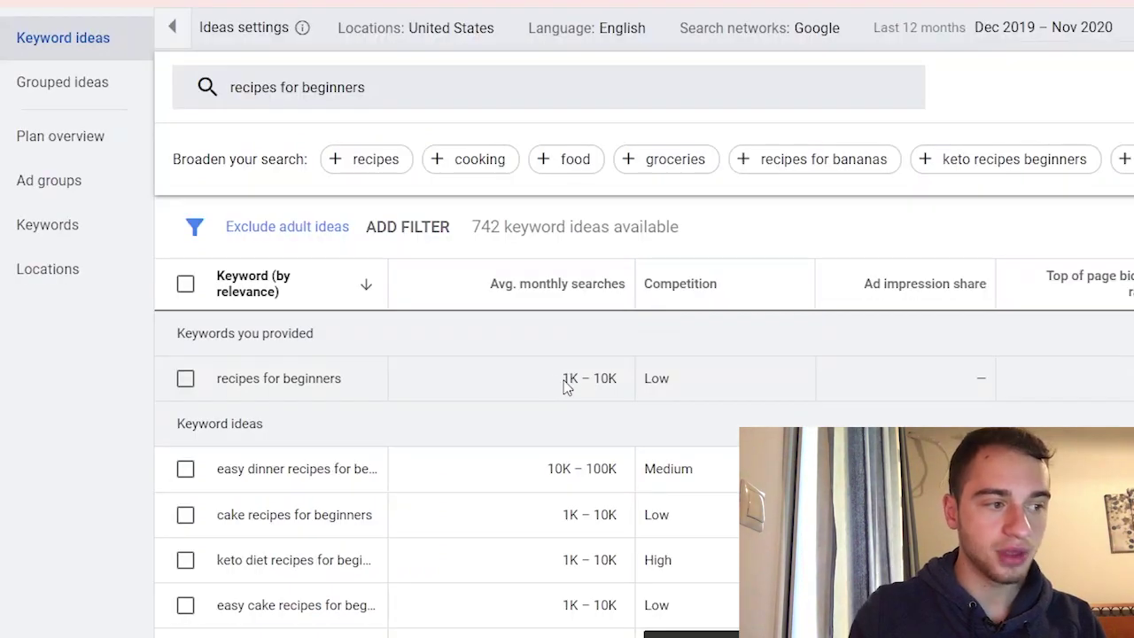
Step: Examine the average monthly searches, competition and top-of-page bid ranges of the keyword ideas, including the explanation of the high-range bid
left_click_drag(564, 381, 638, 379)
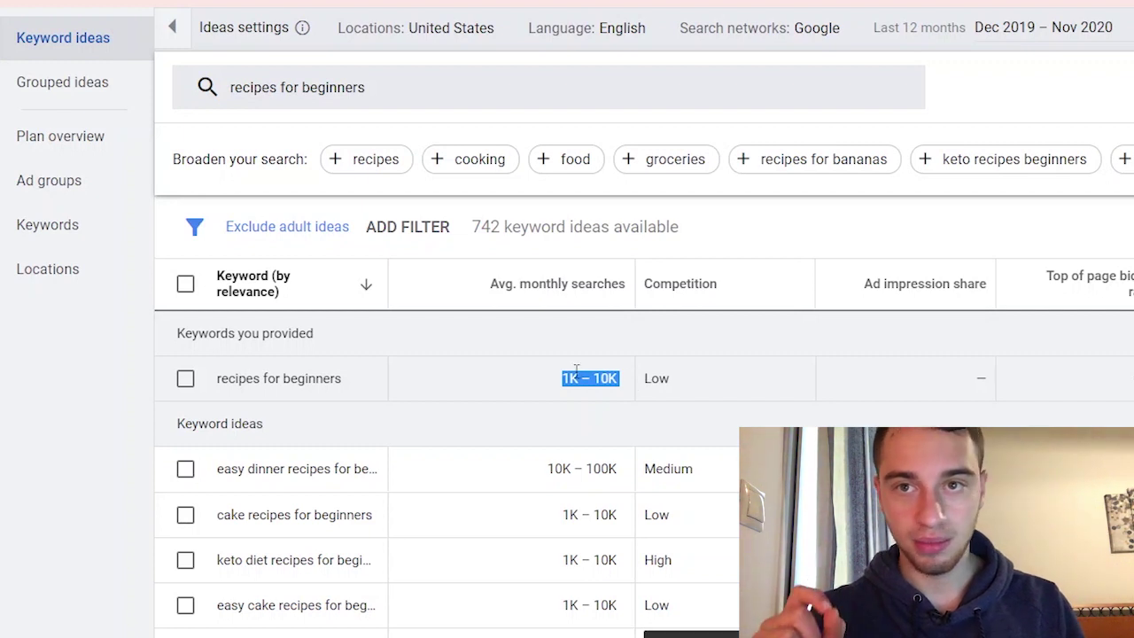
left_click(551, 385)
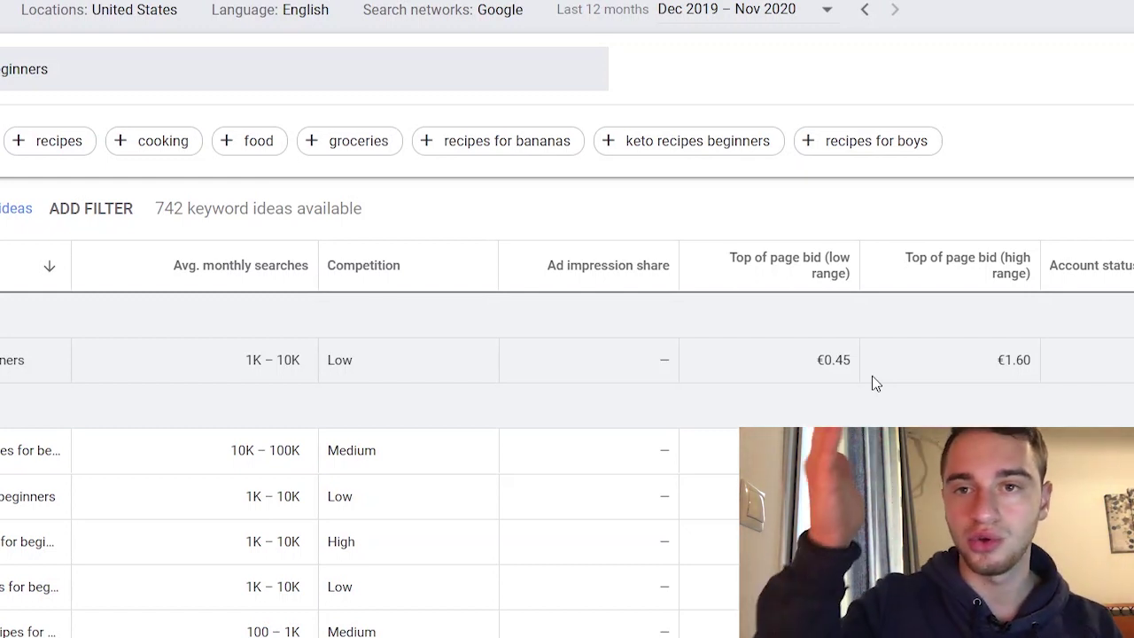
scroll(679, 352, "down", 2)
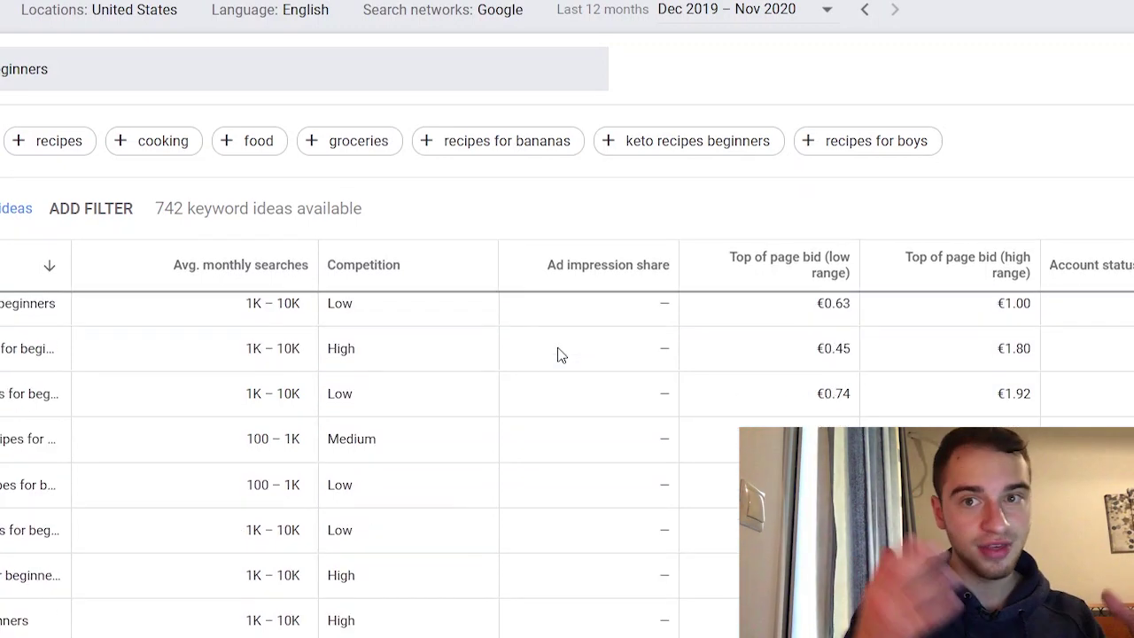
scroll(558, 352, "up", 2)
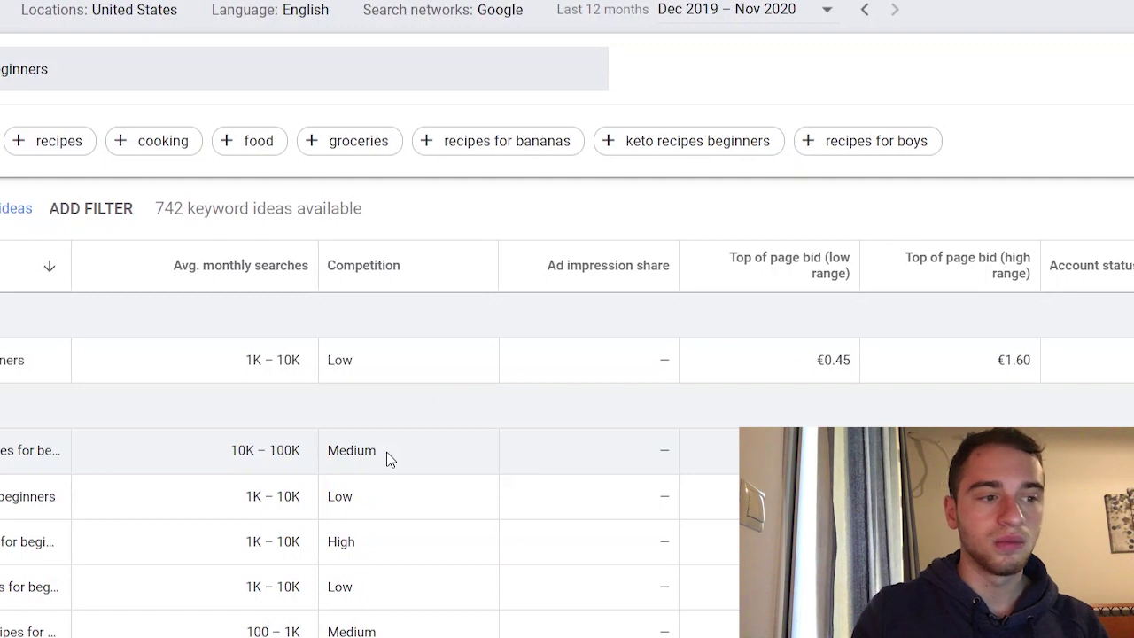
scroll(390, 459, "down", 3)
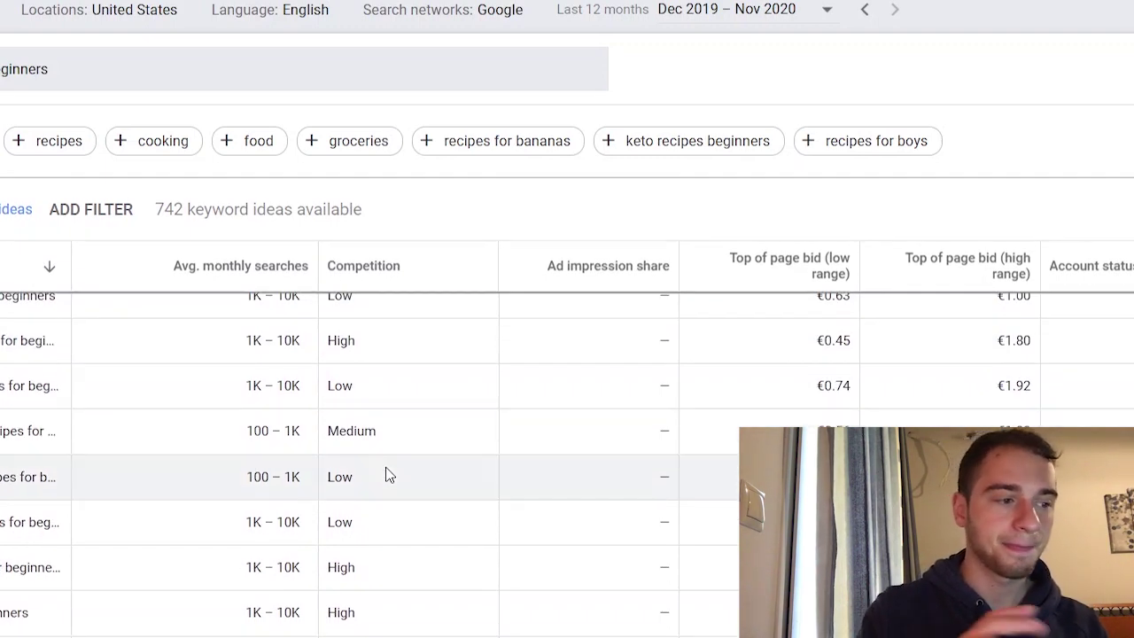
scroll(385, 476, "up", 3)
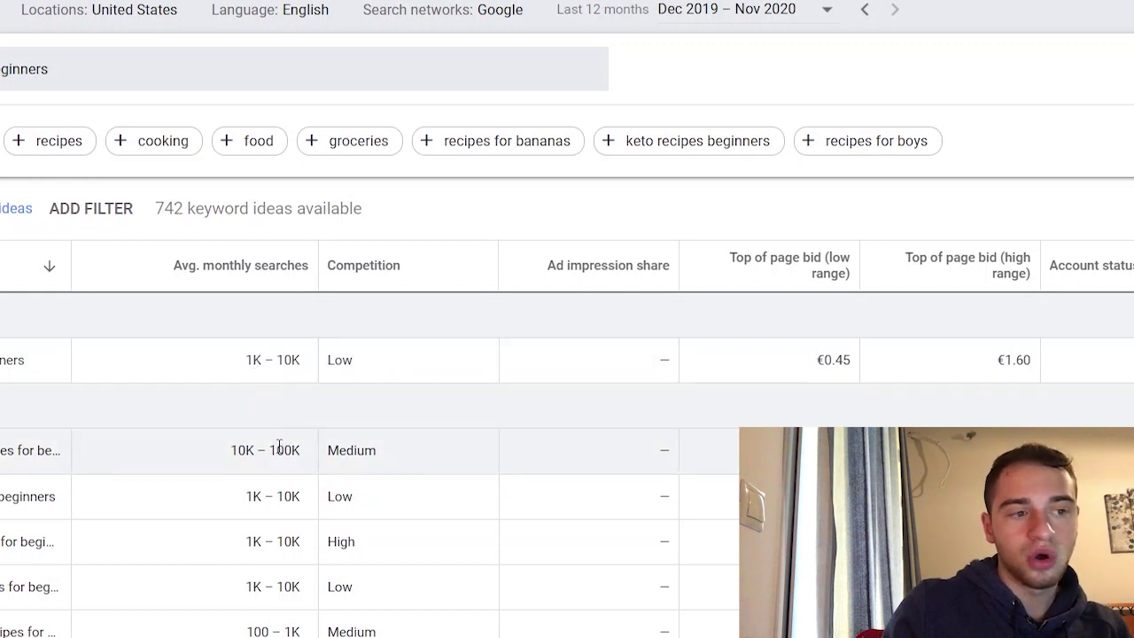
scroll(279, 448, "down", 3)
scroll(278, 448, "down", 1)
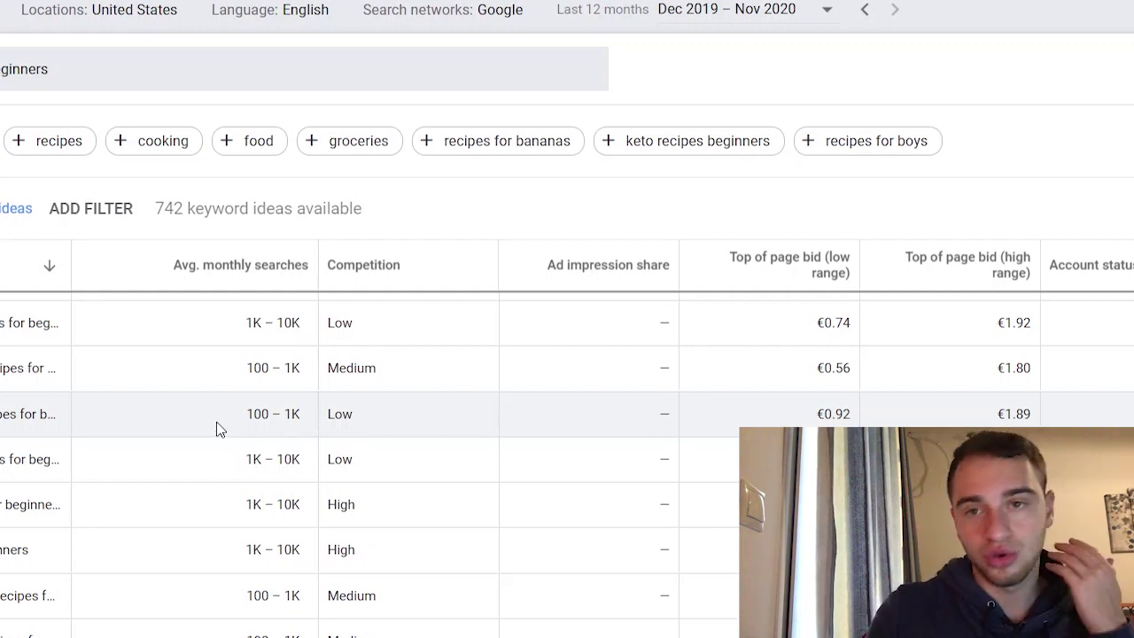
scroll(207, 428, "up", 3)
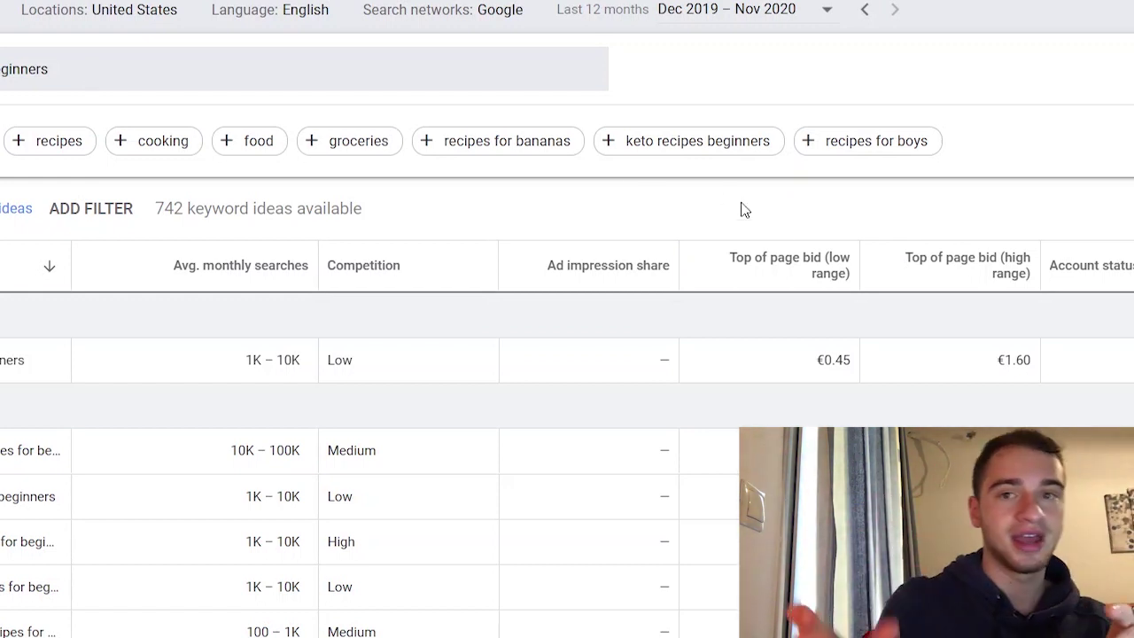
mouse_move(993, 282)
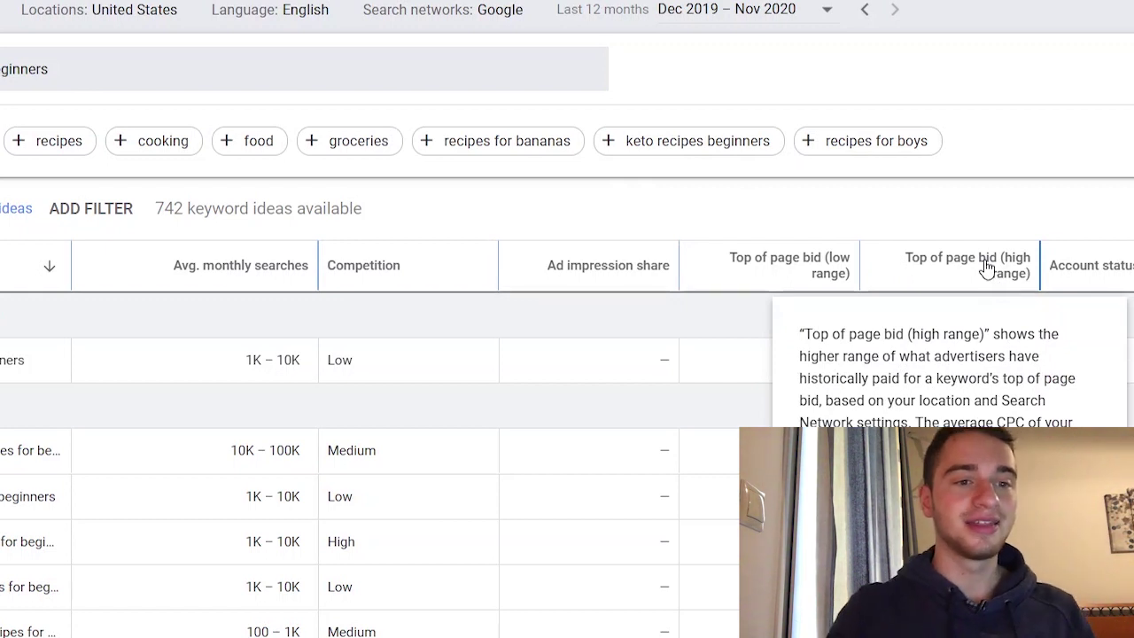